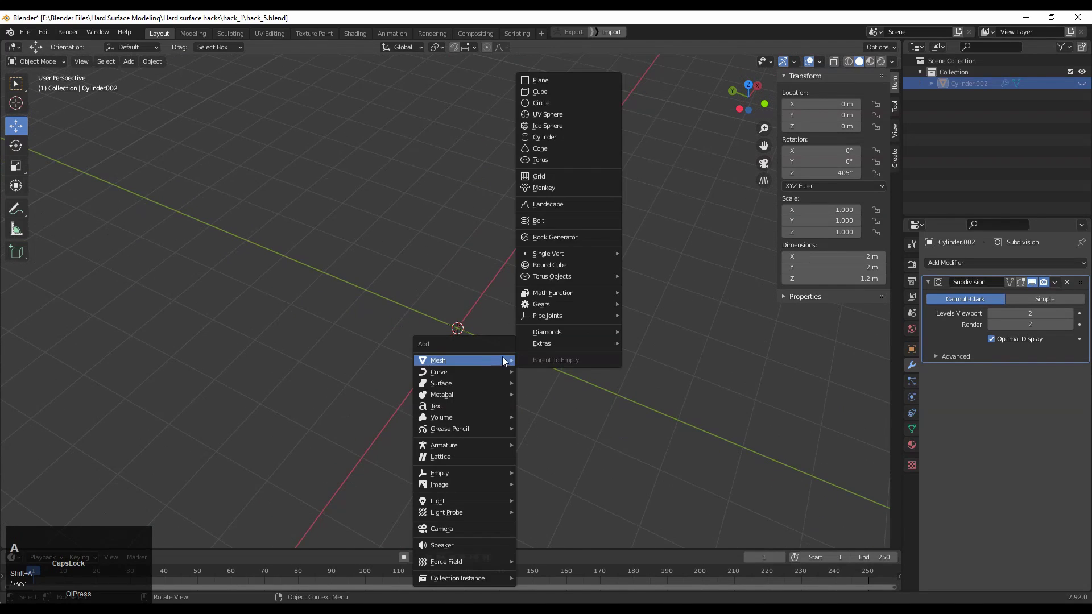
Step: Add a mesh cylinder at the scene origin as the main body
key("shift+a")
mouse_move(461, 291)
left_click(506, 350)
middle_click_drag(506, 350, 542, 375)
Step: Inset the cylinder's top face in edit mode to form a border ring around it
key("Tab")
key("3")
left_click(531, 324)
middle_click_drag(612, 387, 654, 342, "ctrl")
middle_click_drag(654, 342, 628, 323, "shift")
key("i")
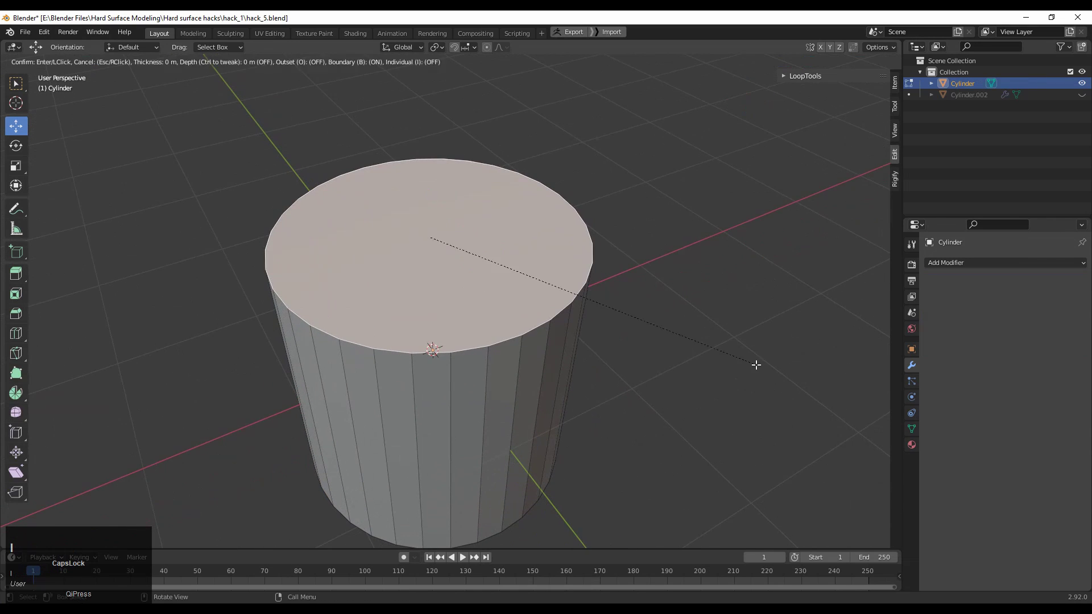
left_click(719, 353)
Step: Raise the inset top face by about 0.15 m, plus another 0.05 m in side view, to form a sloped rim
middle_click_drag(719, 354, 521, 347, "ctrl")
left_click_drag(435, 184, 429, 159)
left_click(732, 103)
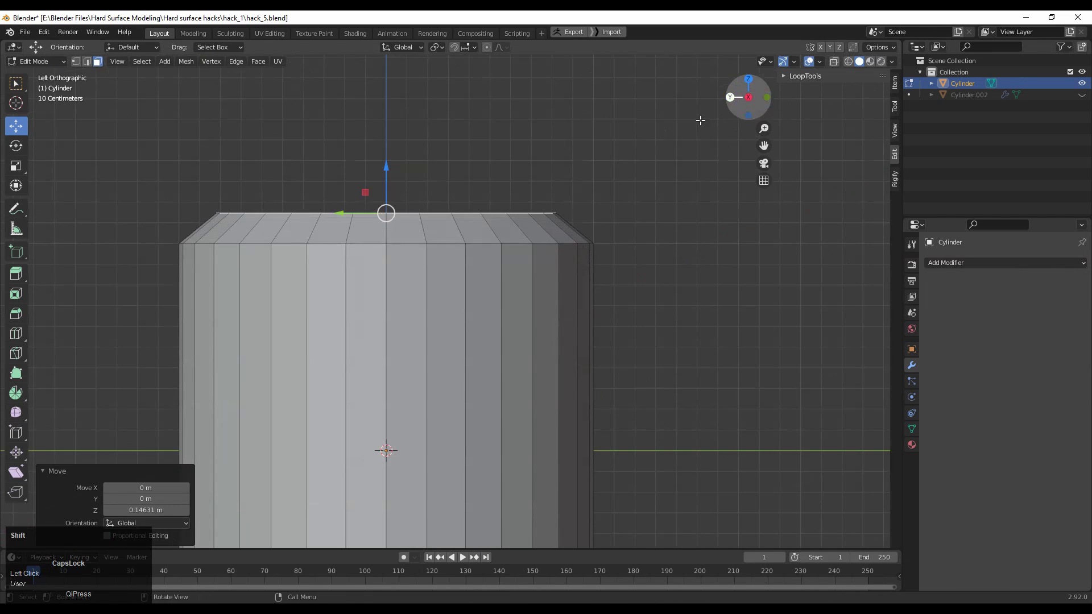
middle_click_drag(428, 151, 483, 203, "shift")
left_click_drag(440, 231, 441, 219)
Step: Scale the top face slightly inward and fine-tune its height to even out the rim's slope
scroll(730, 266, "up", 3)
middle_click_drag(730, 266, 715, 299, "shift")
key("s")
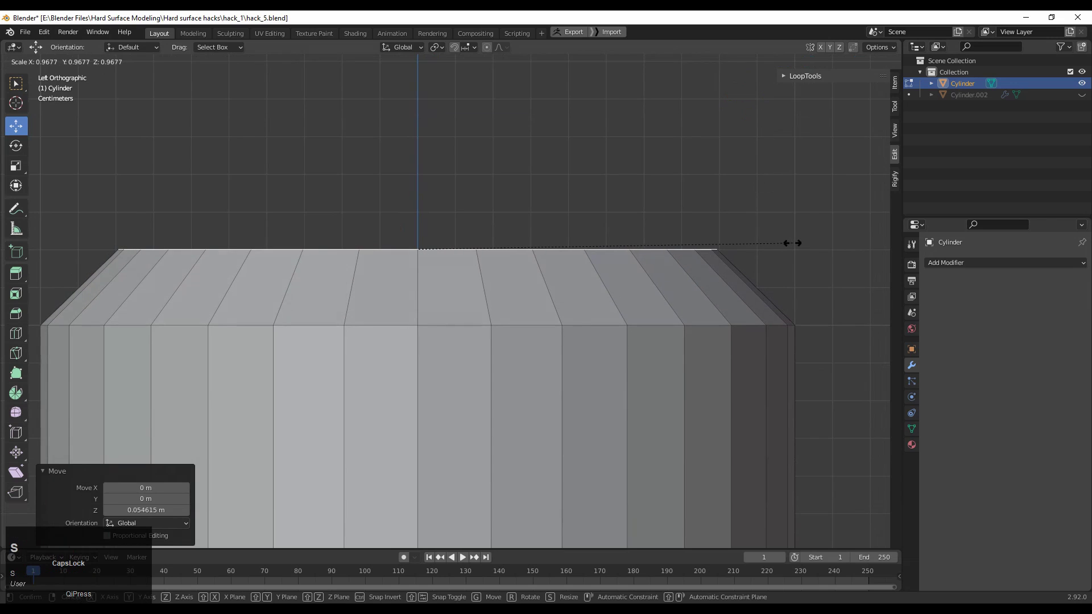
left_click(817, 253)
left_click_drag(419, 204, 421, 192)
middle_click_drag(421, 194, 425, 304, "ctrl")
Step: Add three centred loop cuts around the cylinder's sloped rim
key("ctrl+r")
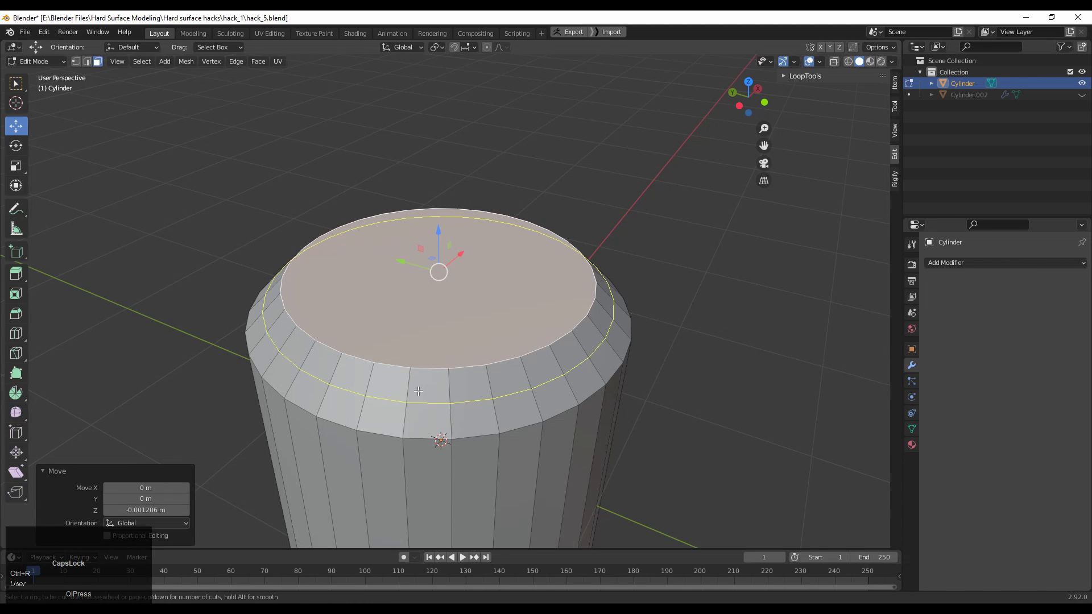
left_click(419, 391)
right_click(421, 385)
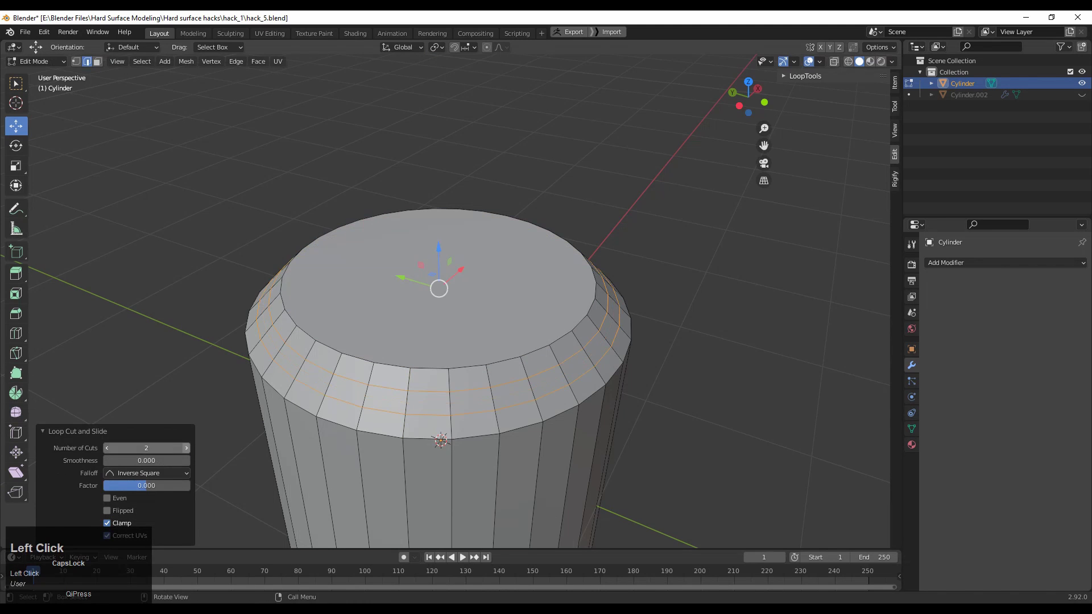
middle_click_drag(480, 448, 770, 450)
Step: Add a second cylinder with eight sides in object mode from the top view and scale it to 0.4
key("Tab")
left_click(748, 95)
middle_click_drag(531, 213, 565, 275, "ctrl")
key("shift+a")
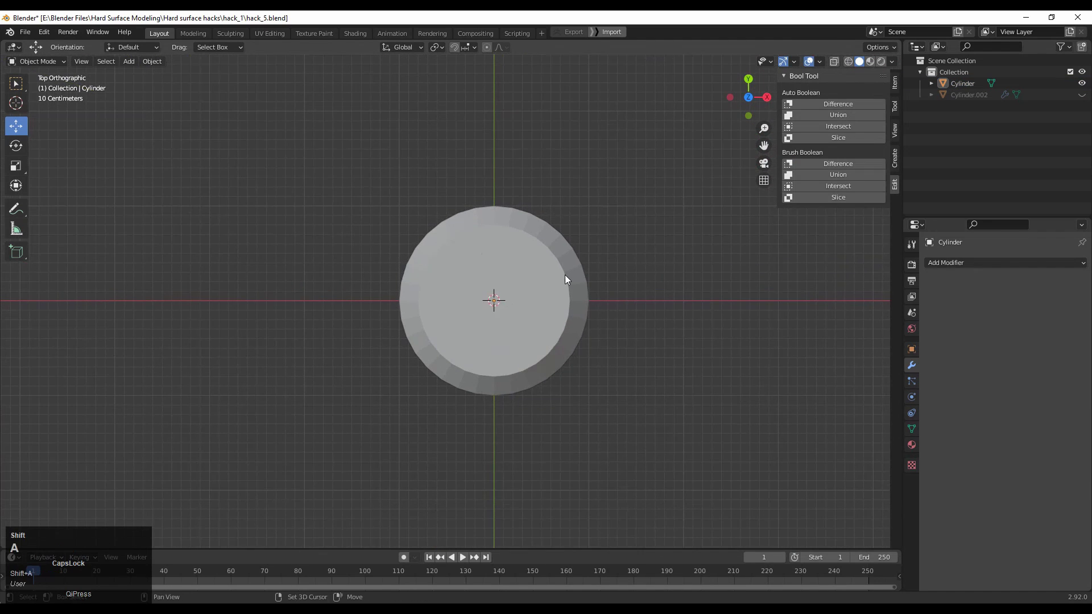
mouse_move(564, 274)
left_click(606, 332)
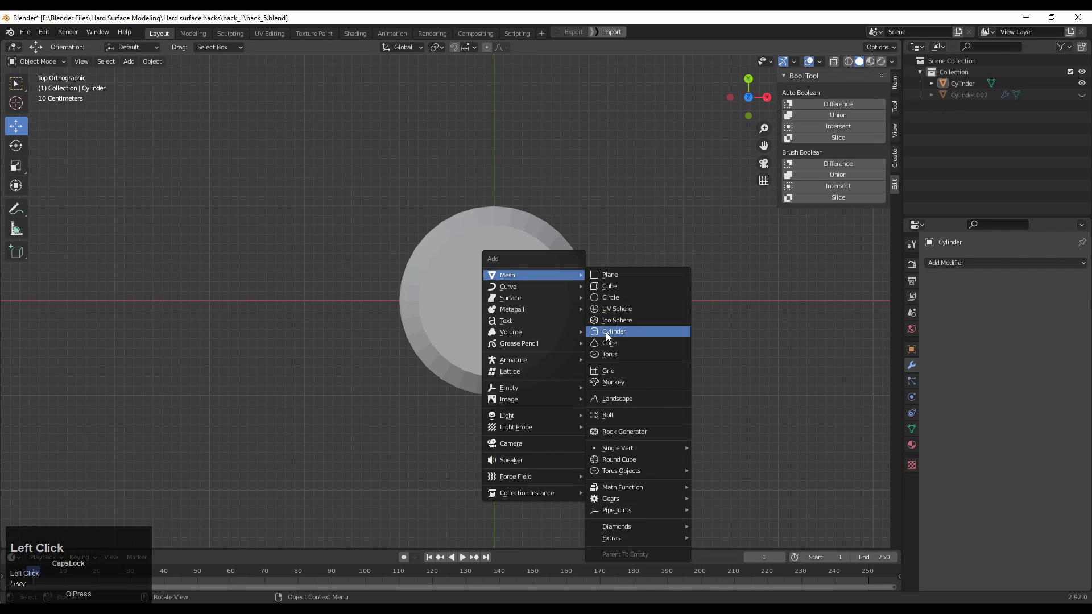
left_click(273, 376)
middle_click_drag(425, 346, 695, 302, "ctrl")
key("s")
left_click(484, 307)
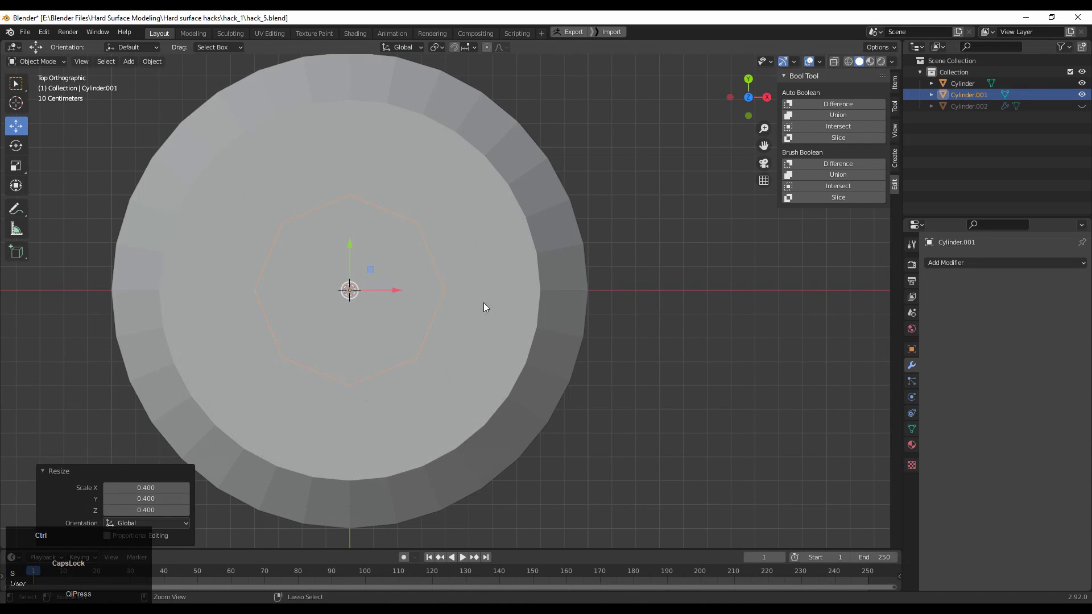
Step: Move the eight-sided cylinder along X past the body's edge, scale it down and raise it about 1.09 m
left_click_drag(397, 290, 688, 278, "ctrl")
middle_click_drag(692, 320, 716, 412, "shift")
key("s")
left_click(590, 351, "ctrl")
left_click_drag(486, 308, 481, 203)
middle_click_drag(490, 250, 515, 323)
middle_click_drag(514, 323, 560, 242, "ctrl")
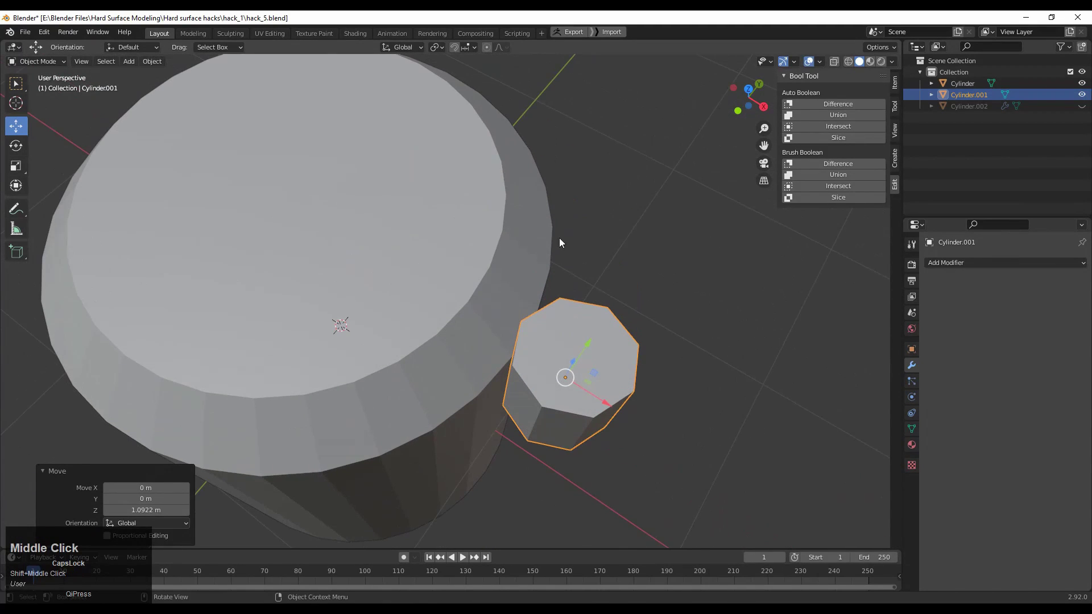
Step: Turn on the wireframe overlay, then move the small cylinder closer to the body along X and shrink it further
left_click(819, 61)
left_click(750, 254)
left_click_drag(603, 401, 545, 349)
key("s")
left_click(617, 344)
middle_click_drag(617, 344, 397, 269)
Step: Connect two opposite vertices across the small cylinder's top face to split it in half
key("Tab")
left_click(391, 264)
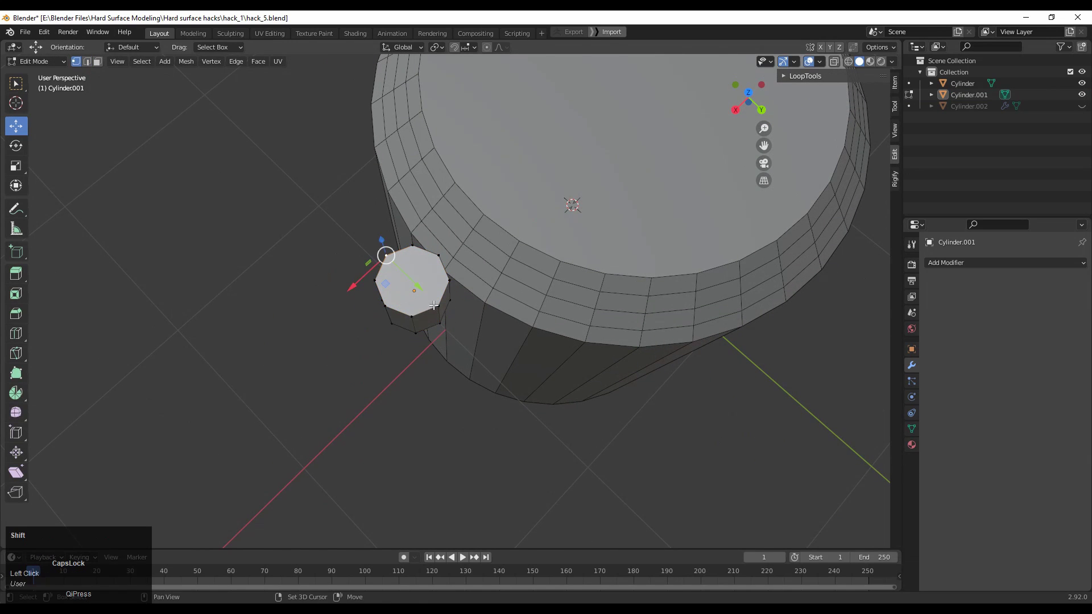
right_click(231, 194)
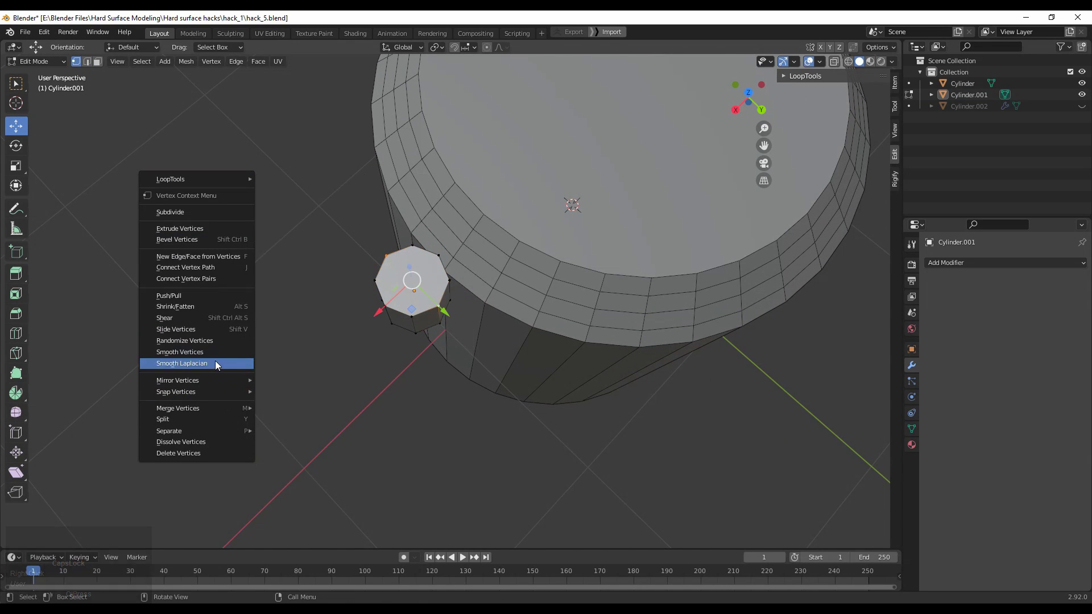
left_click(196, 278)
Step: Connect the matching pair of opposite vertices across the small cylinder's bottom face
middle_click_drag(196, 278, 429, 230)
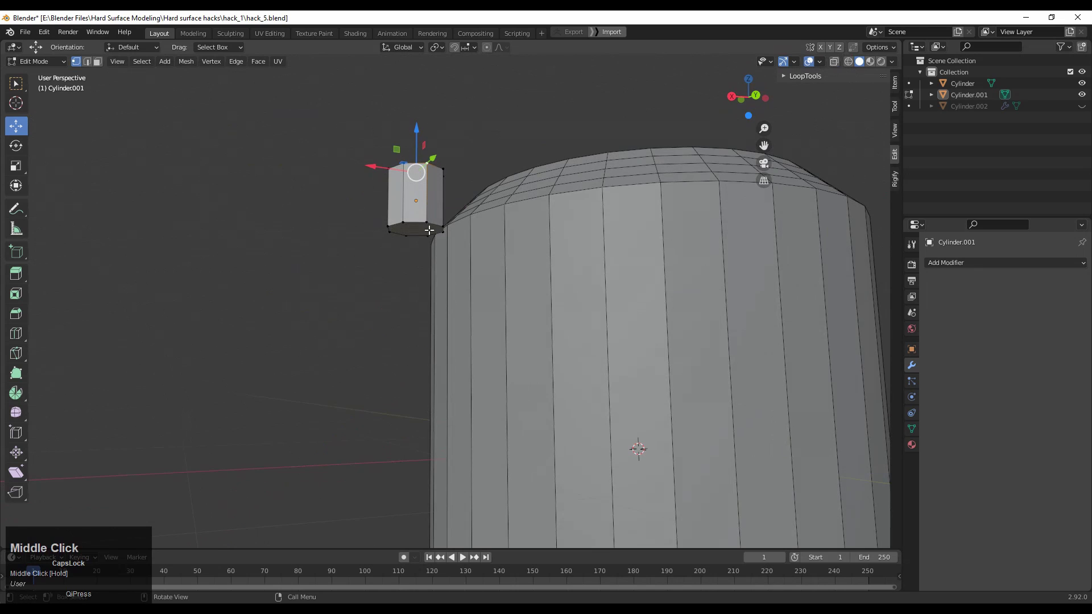
key("w")
middle_click_drag(414, 300, 368, 172, "ctrl")
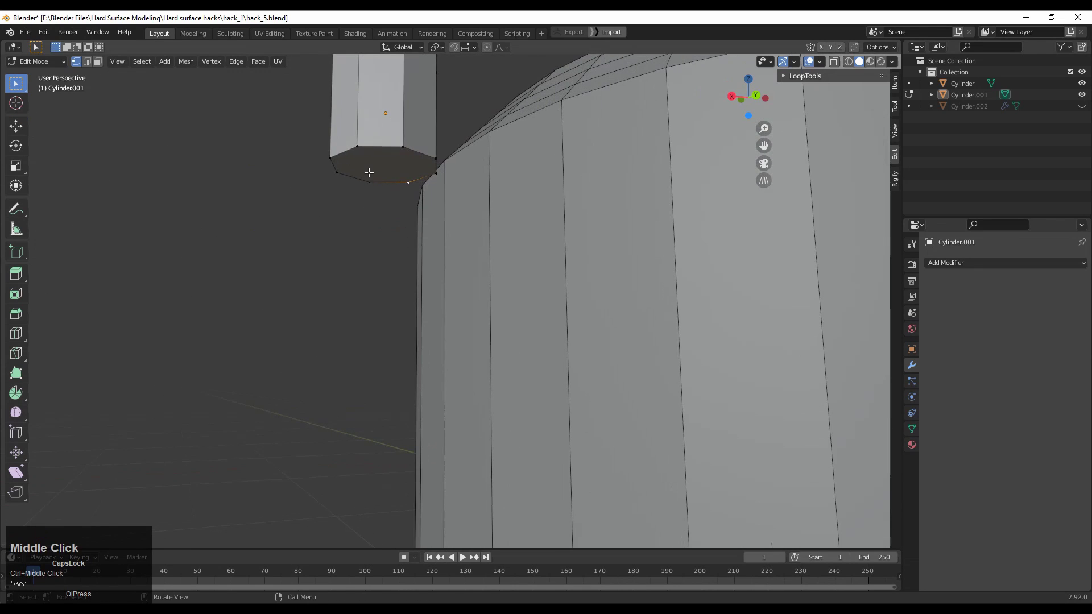
left_click(403, 147, "shift")
right_click(394, 132)
left_click(393, 131)
middle_click(401, 118, "alt")
Step: Delete the faces on the half of the small cylinder that points away from the body
key("3")
middle_click_drag(424, 244, 395, 282)
left_click_drag(407, 224, 312, 335)
middle_click_drag(364, 250, 556, 222)
left_click_drag(555, 221, 486, 279, "shift")
middle_click_drag(512, 312, 297, 347)
left_click(479, 267, "shift")
key("x")
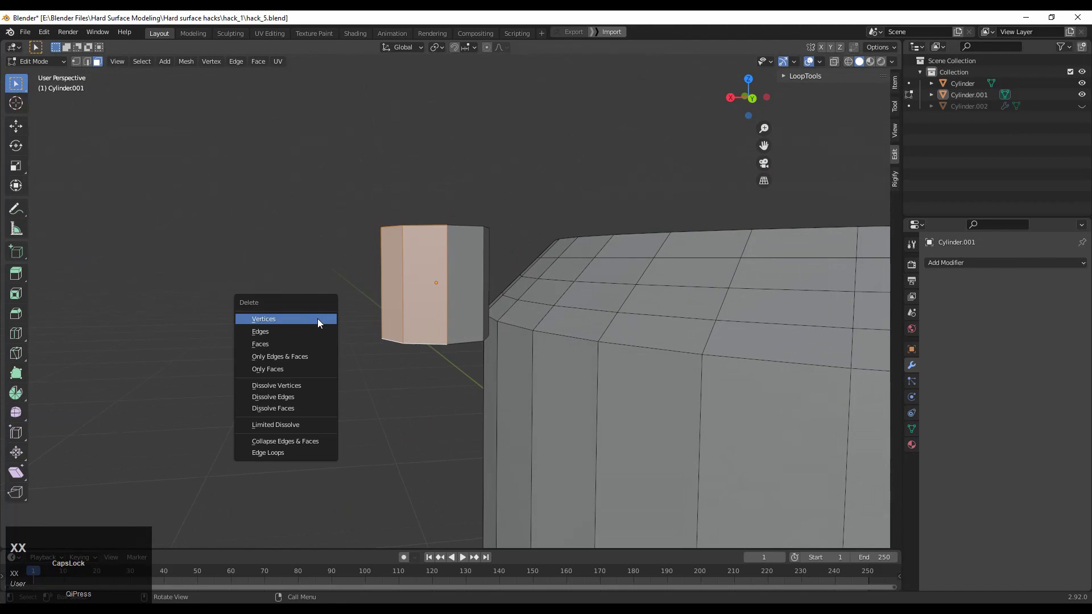
left_click(322, 344)
Step: Extrude the half cylinder's open edge loop outward along X to make a long cutter with a faceted nose
key("2")
left_click(445, 270, "alt")
middle_click_drag(445, 270, 197, 230)
key("e")
right_click(197, 229)
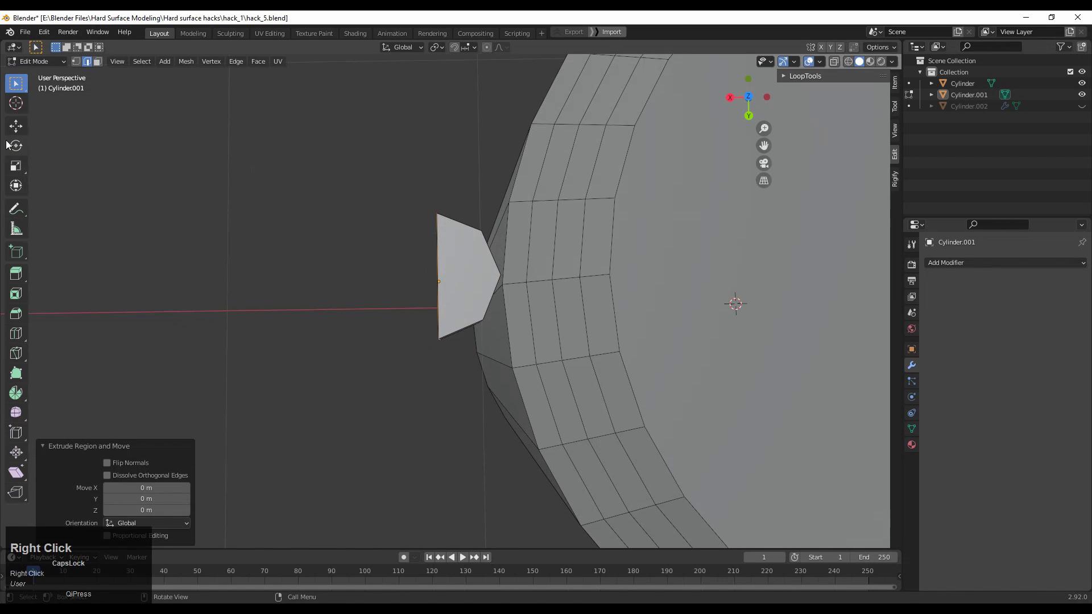
left_click(16, 126)
left_click_drag(393, 282, 223, 283)
key("Tab")
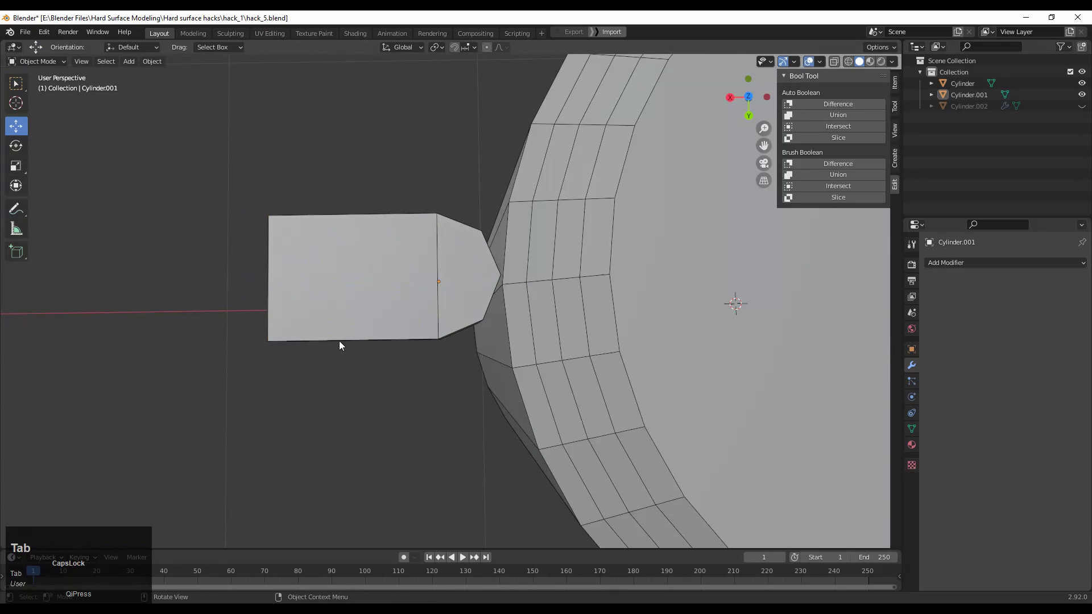
Step: Move the cutter into the sloped rim in back view, scaling it down and raising it slightly
middle_click_drag(339, 340, 385, 260)
left_click(757, 93)
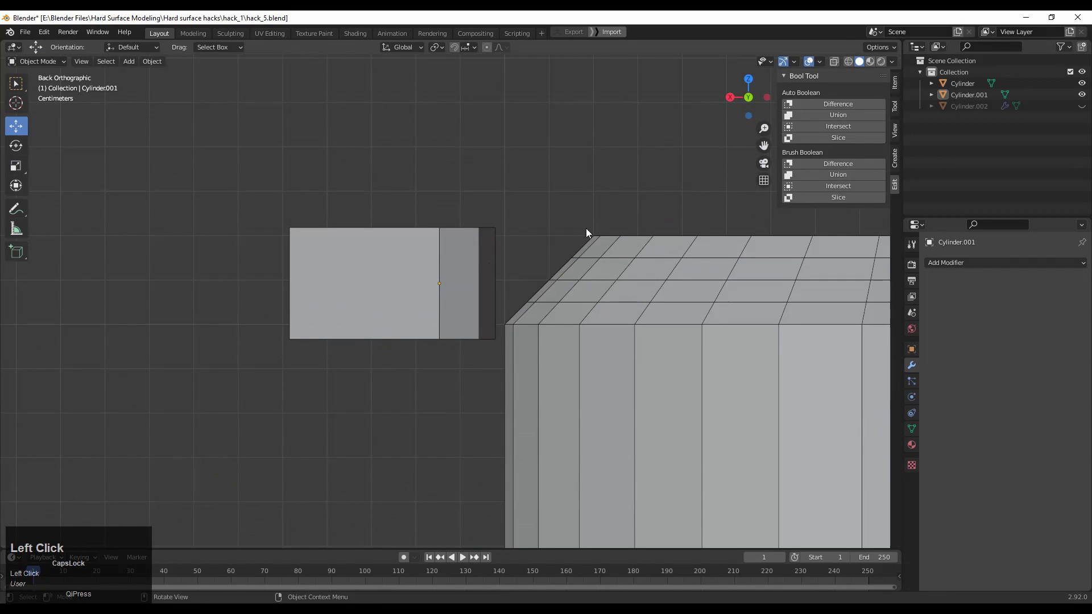
left_click(493, 258)
scroll(455, 273, "down", 1)
left_click_drag(418, 288, 494, 287)
middle_click_drag(470, 305, 477, 357, "shift")
middle_click_drag(630, 363, 619, 332, "shift")
key("s")
left_click(579, 317, "ctrl")
left_click_drag(457, 246, 453, 219)
Step: Slide the lowest of the body's three rim loops by 0.5 toward the rim's lower edge
middle_click_drag(541, 272, 478, 305, "ctrl")
left_click(520, 325)
key("Tab")
key("2")
left_click(536, 315, "alt")
key("g")
key("g")
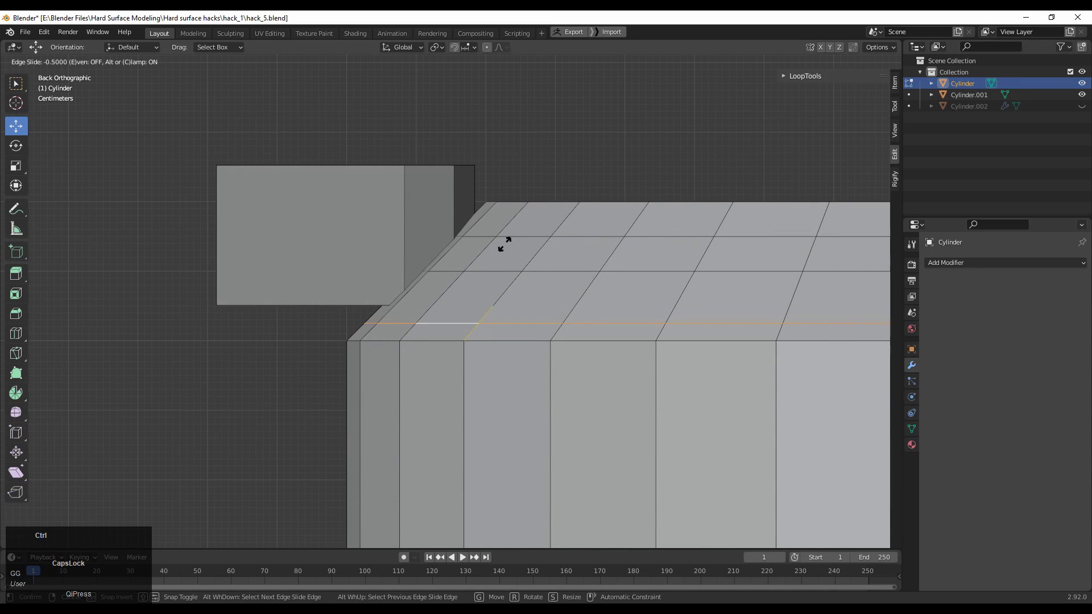
left_click(504, 245, "ctrl")
Step: Slide the uppermost rim loop about halfway toward the top edge and leave edit mode
left_click(513, 231, "alt")
key("g")
key("g")
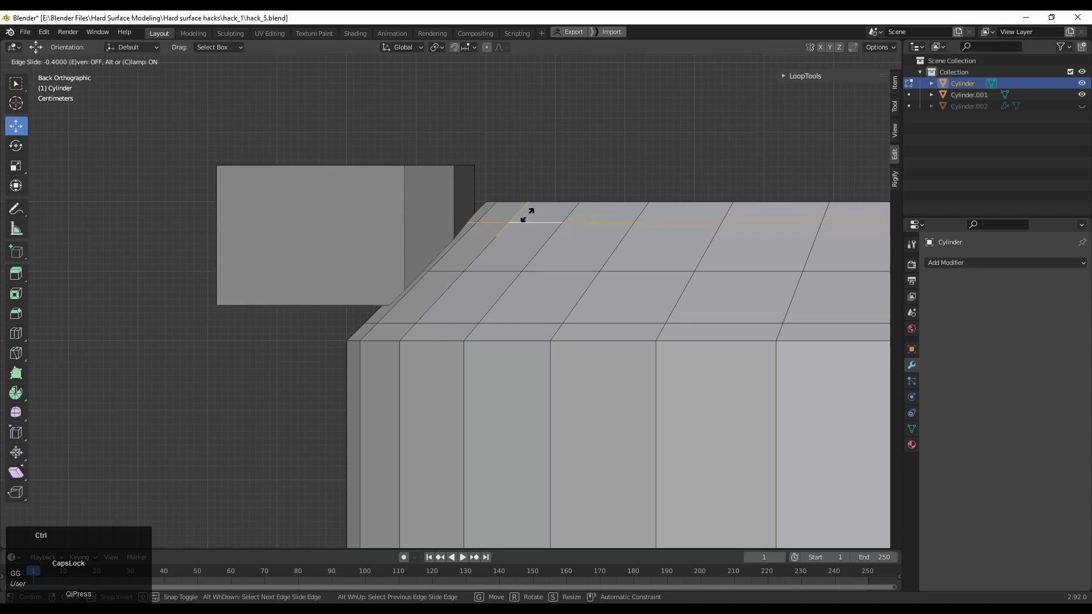
left_click(527, 213)
key("Tab")
Step: Lower the cutter slightly and nudge it outward along X so it sits between the outer rim loops
left_click(422, 238)
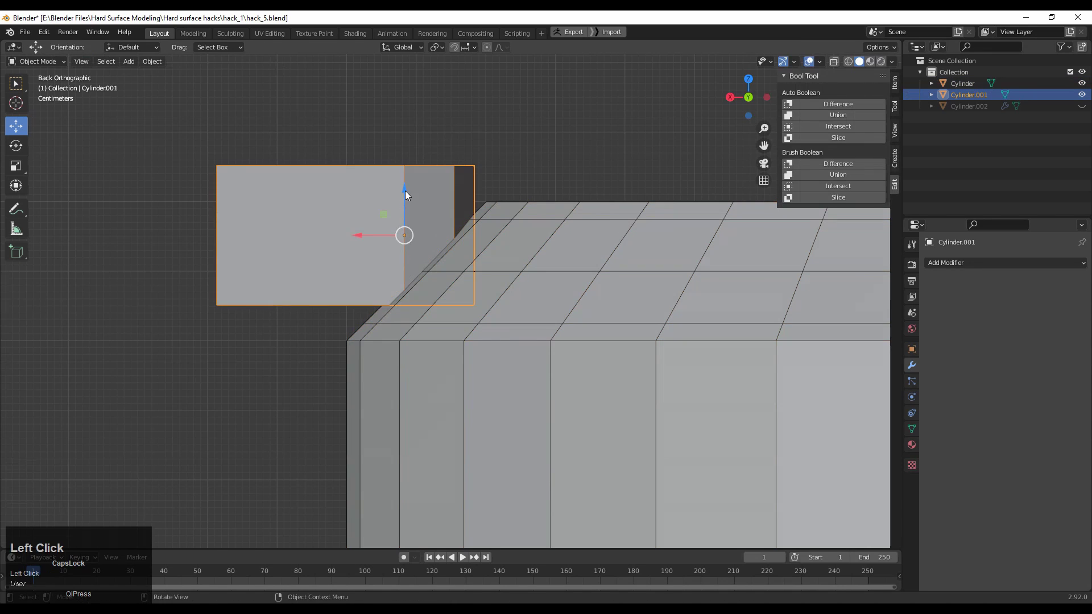
left_click_drag(405, 195, 403, 202)
left_click_drag(404, 250, 355, 251)
middle_click_drag(355, 247, 546, 246)
Step: Subtract the cutter from the body with a Brush Boolean Difference and apply the resulting modifier
left_click(547, 247, "shift")
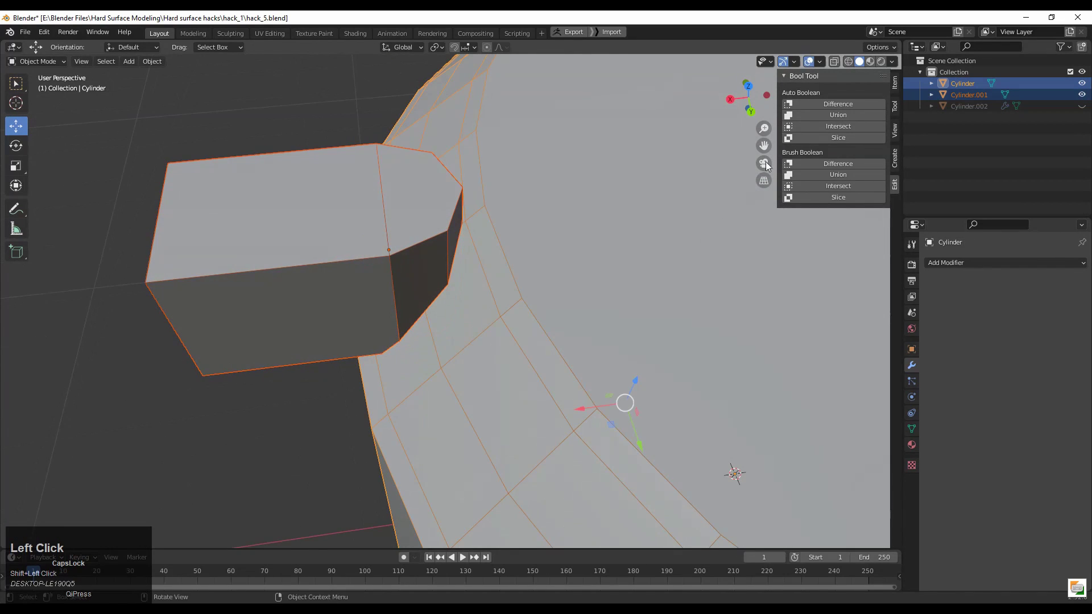
left_click(831, 165)
mouse_move(421, 279)
middle_mouse_down()
mouse_move(528, 242)
mouse_move(400, 298)
mouse_move(318, 256)
middle_mouse_up()
left_click(319, 256)
left_click(591, 331)
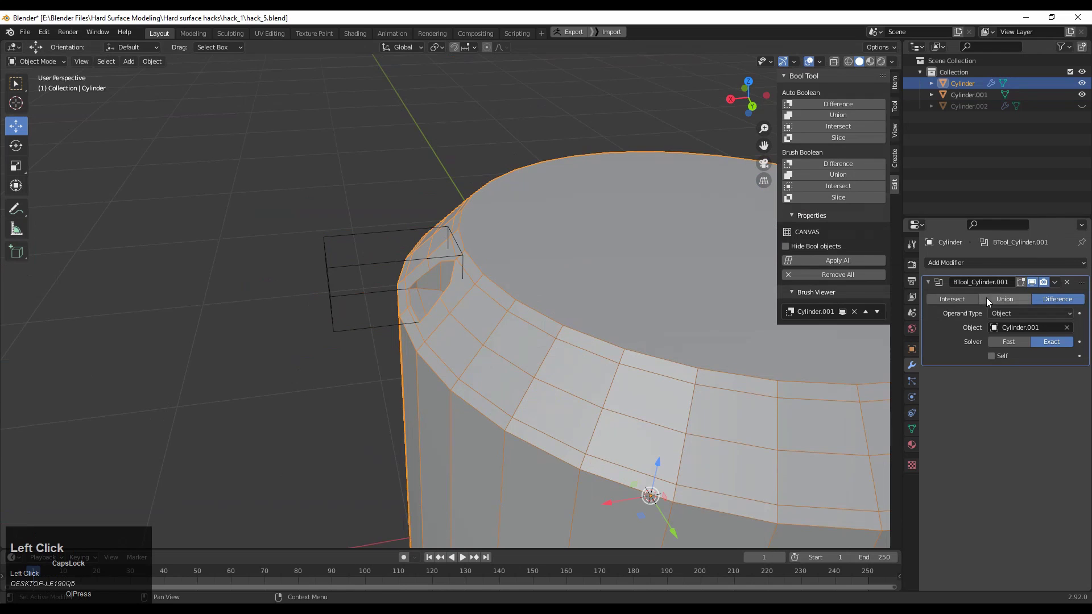
left_click(1055, 283)
left_click(1002, 296)
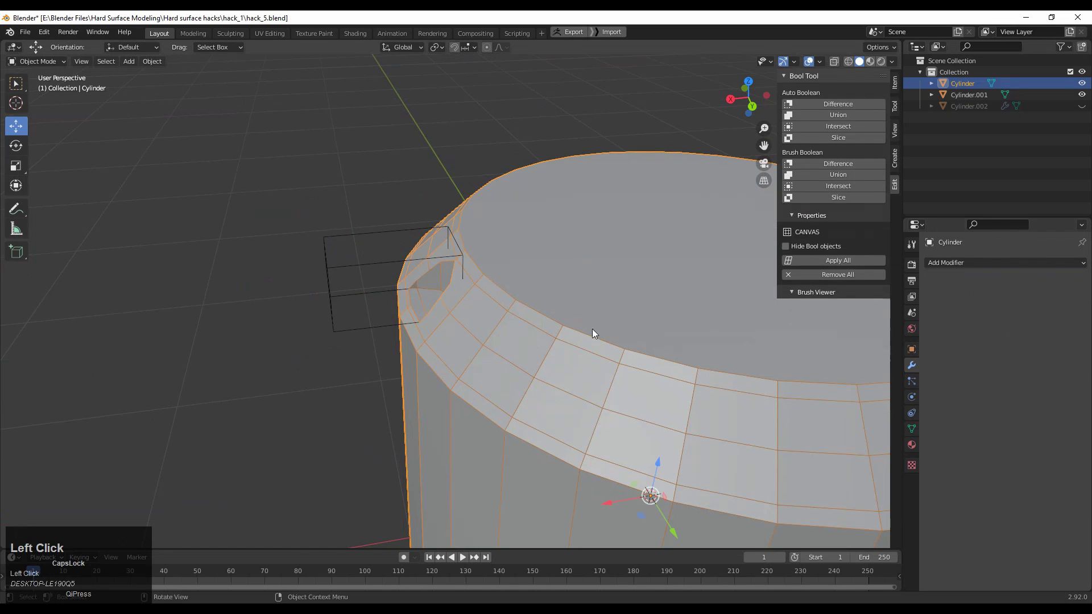
Step: Delete the cutter object beside the rim
left_click(350, 227)
key("x")
left_click(240, 384)
mouse_move(242, 384)
middle_mouse_down()
mouse_move(507, 407)
mouse_move(509, 392)
mouse_move(456, 424)
mouse_move(485, 360)
mouse_move(536, 383)
mouse_move(586, 319)
middle_mouse_up()
Step: Connect the notch floor's back corner vertex to the middle vertex of its front edge
left_click(509, 391)
key("Tab")
middle_click_drag(639, 227, 451, 344)
middle_click_drag(451, 344, 472, 276, "ctrl")
key("1")
left_click(500, 276)
middle_click_drag(521, 307, 537, 321, "shift")
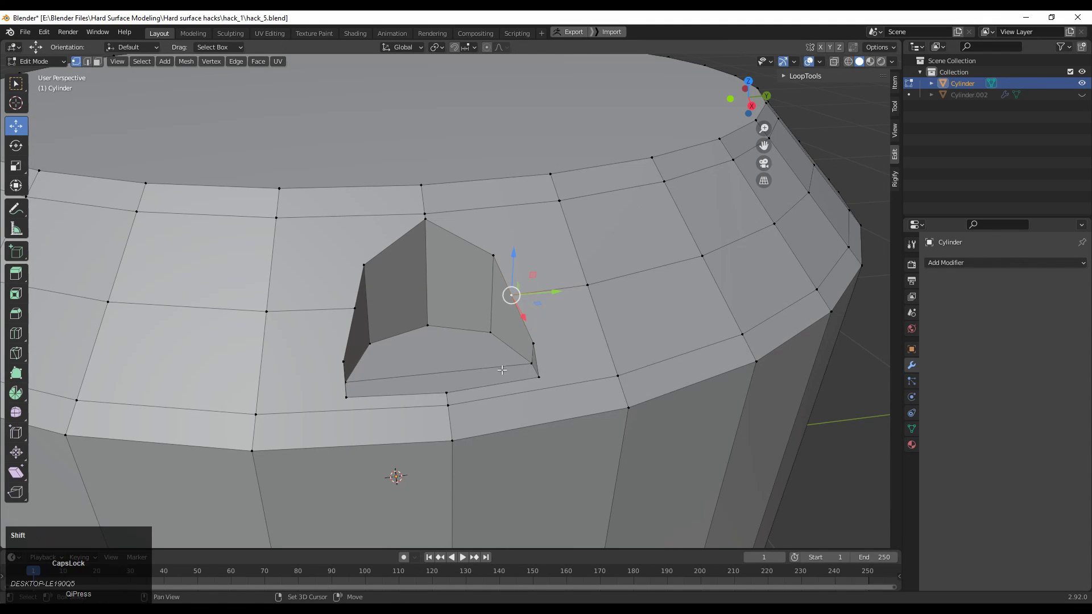
middle_click_drag(501, 370, 529, 280, "shift")
middle_click_drag(479, 347, 513, 297, "ctrl")
middle_click_drag(435, 314, 403, 329)
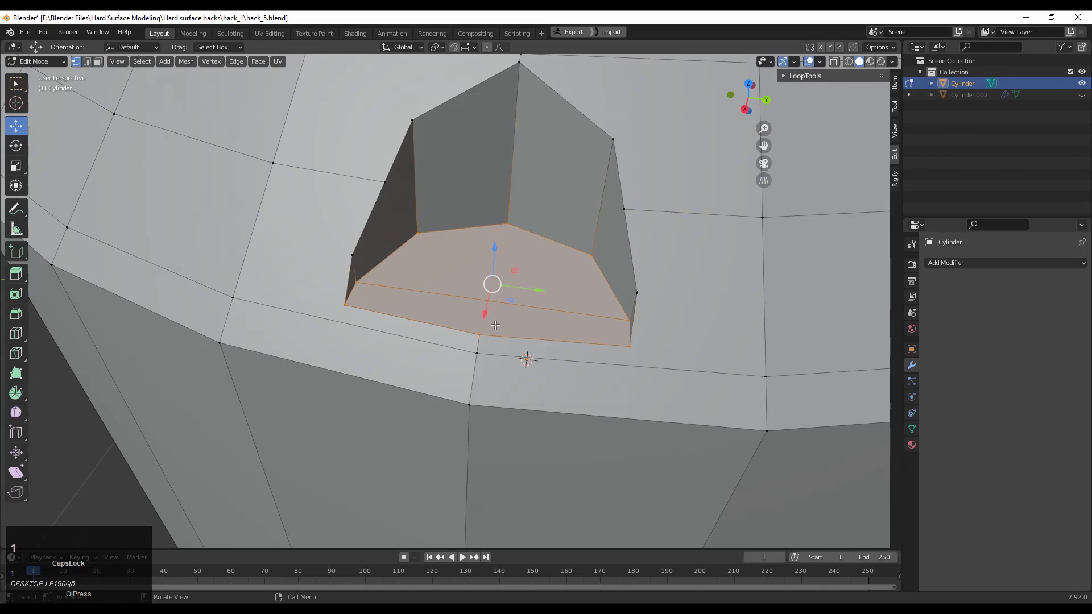
right_click(503, 230)
left_click(505, 233)
Step: Add a centred loop cut across the notch floor from one side wall to the other
middle_click_drag(607, 261, 630, 324, "shift")
key("ctrl+r")
left_click(463, 339)
right_click(451, 336)
Step: Connect the floor loop's end vertices to the rim loop vertices on both side walls of the notch
left_click(345, 298)
left_click(356, 359, "shift")
right_click(377, 274)
left_click(377, 274)
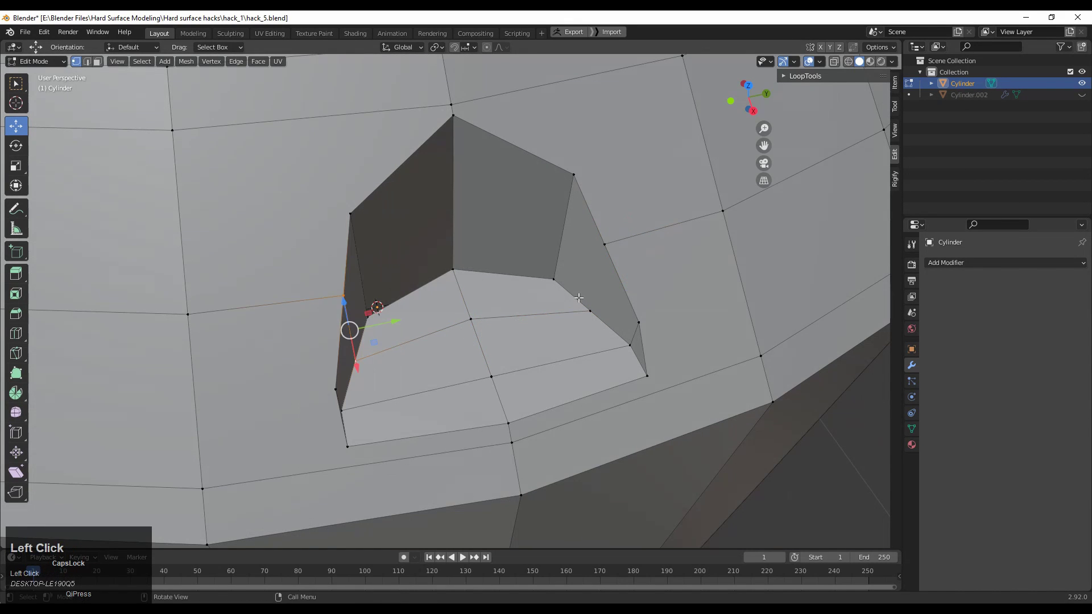
left_click(591, 246, "shift")
right_click(589, 246)
left_click(588, 246)
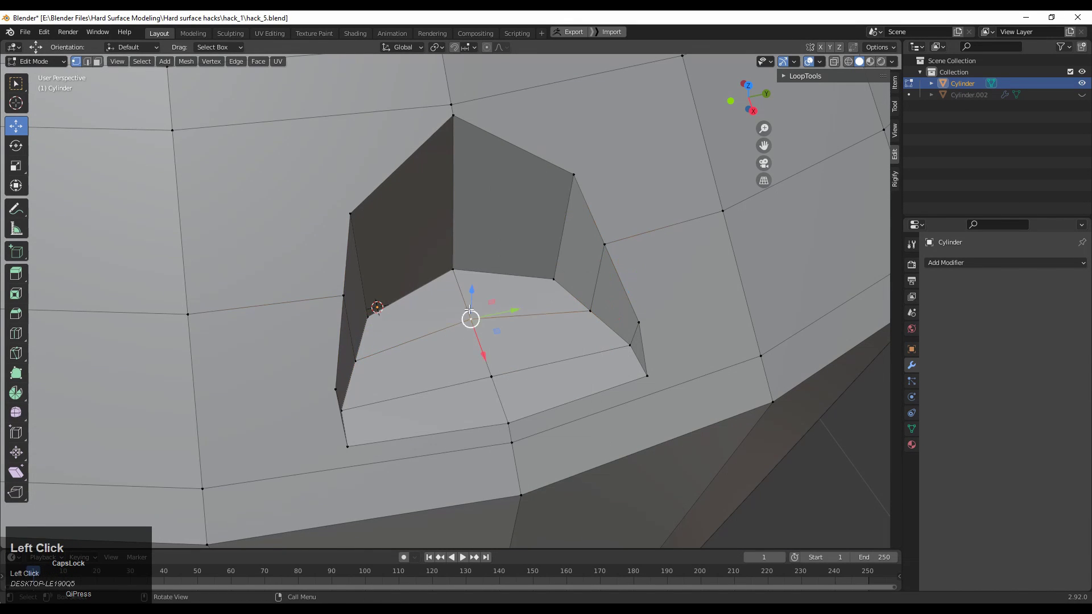
Step: Slide the notch floor's centre vertex about 0.03 toward the back wall and nudge it along X
key("g")
key("g")
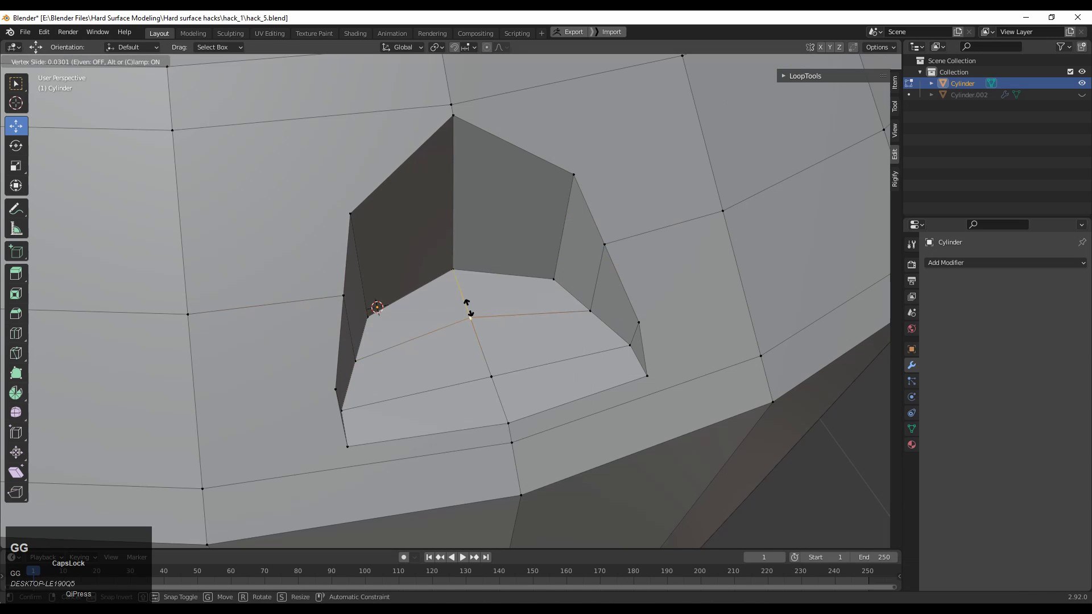
left_click(470, 315)
middle_click_drag(470, 316, 493, 347)
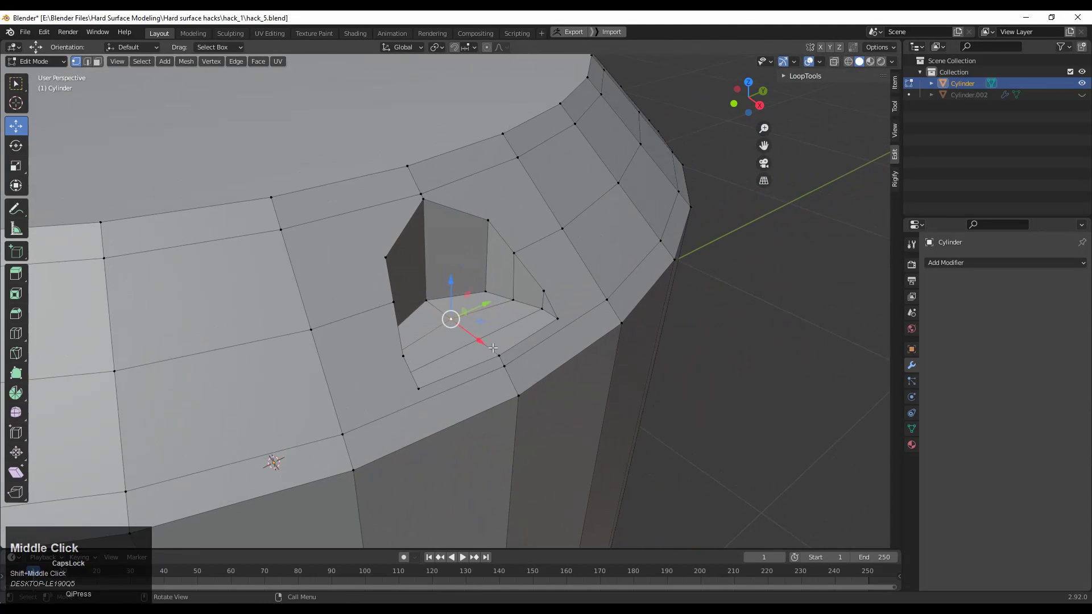
left_click_drag(493, 348, 481, 342)
middle_click_drag(481, 342, 433, 407)
Step: Move the middle vertex of the floor's front inner edge loop about 0.006 m along X
left_click(446, 388)
left_click_drag(455, 422, 460, 424)
middle_click_drag(460, 425, 385, 376)
middle_click_drag(364, 285, 421, 290, "shift")
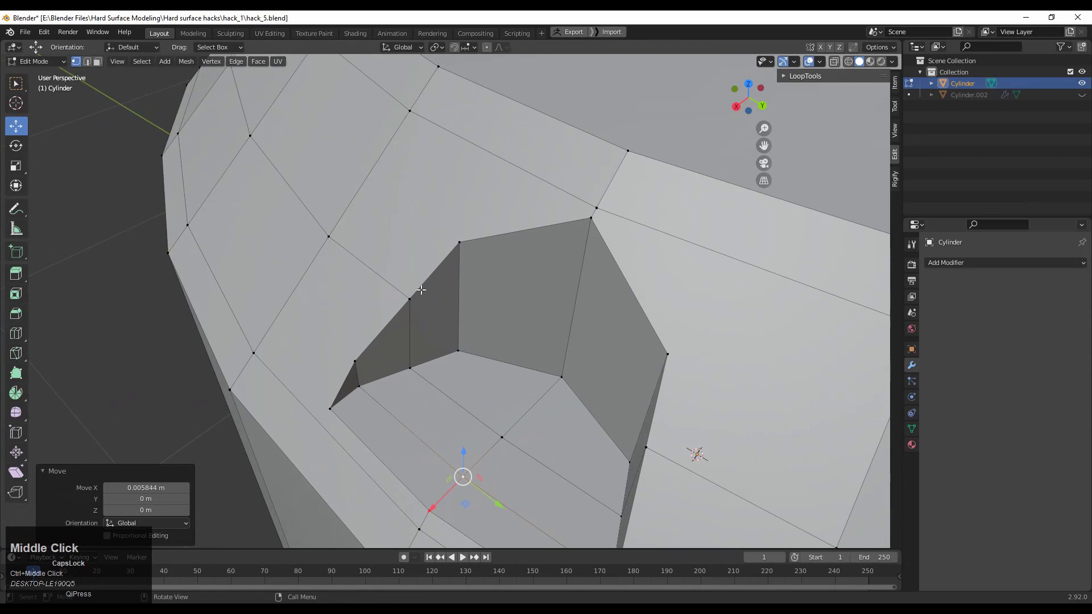
Step: Dissolve the edge loop that runs across the notch floor near its front edge
left_click(412, 289)
right_click(352, 356)
key("2")
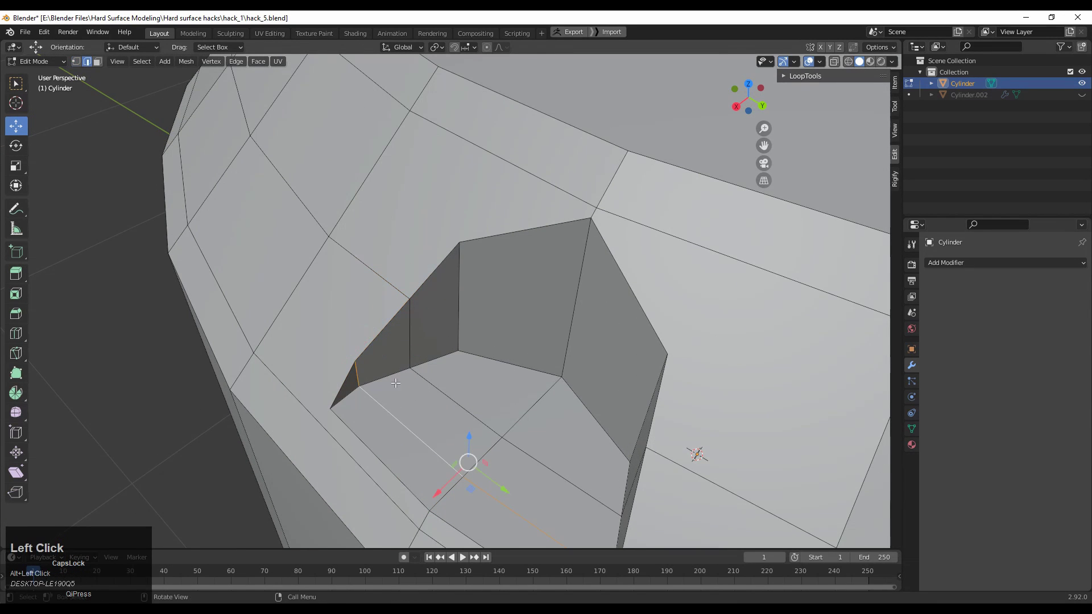
left_click(445, 391, "alt")
left_click(414, 350)
middle_click_drag(428, 407, 475, 226)
left_click(424, 426, "alt")
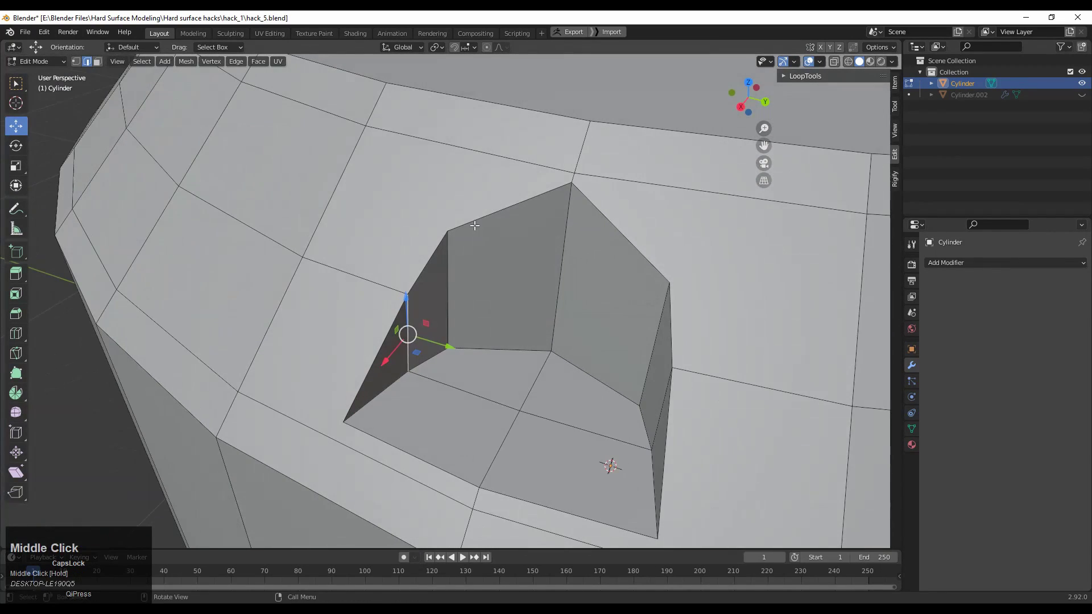
Step: Add a loop cut to each of the two upper rim strip segments above the notch
left_click(494, 135)
right_click(650, 157)
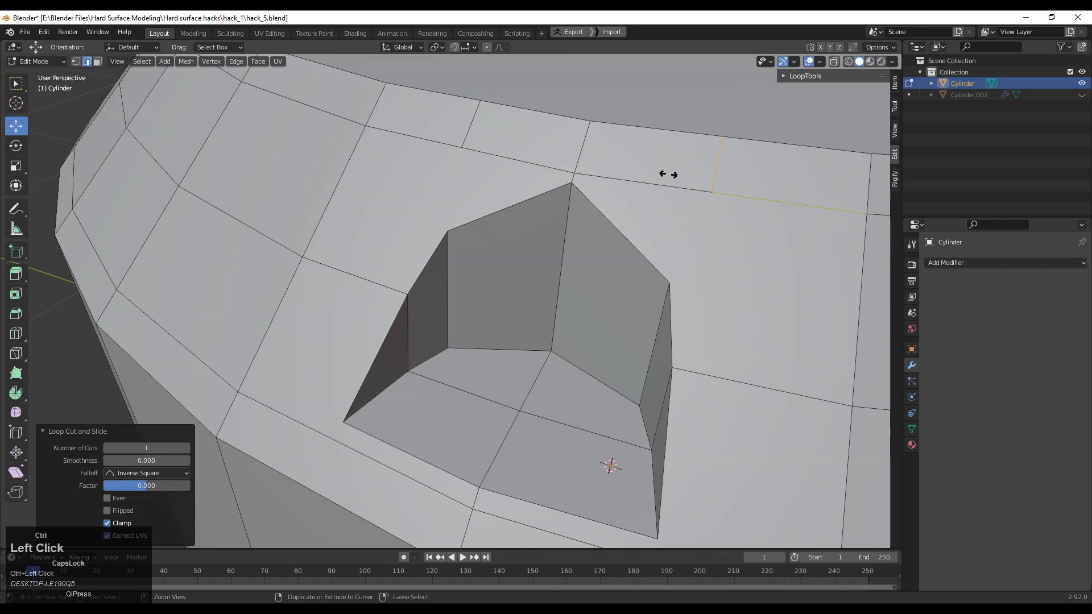
Step: Connect the new upper rim vertex on the left of the notch to the notch's upper-left corner
key("1")
right_click(449, 218)
left_click(461, 207)
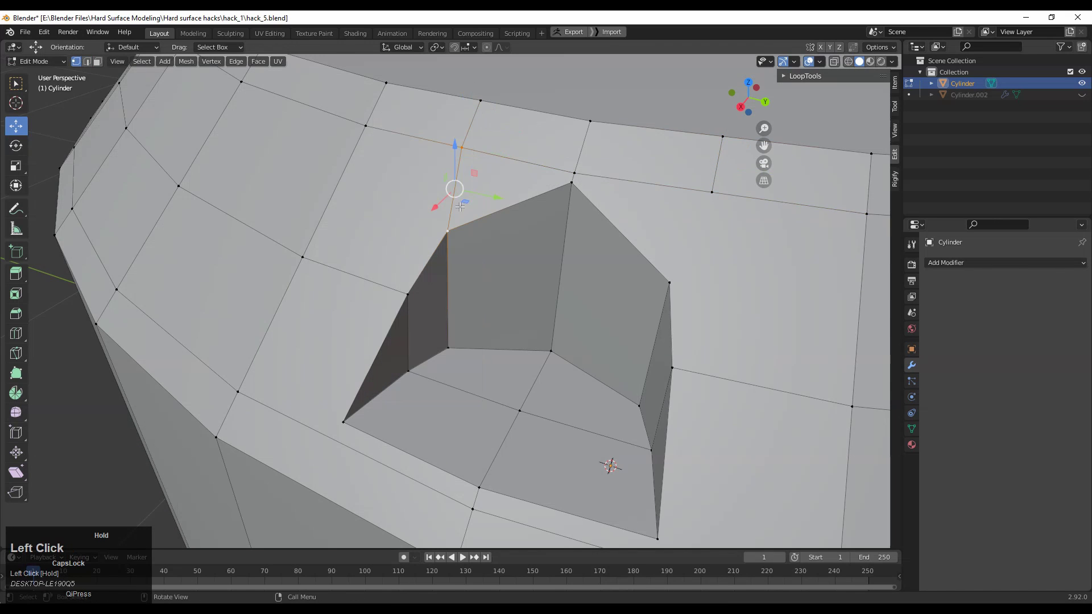
Step: Connect the new upper rim vertex on the right of the notch to the notch's upper-right corner
right_click(688, 224)
left_click(689, 224)
middle_click_drag(625, 256, 690, 335)
middle_click_drag(690, 336, 631, 356)
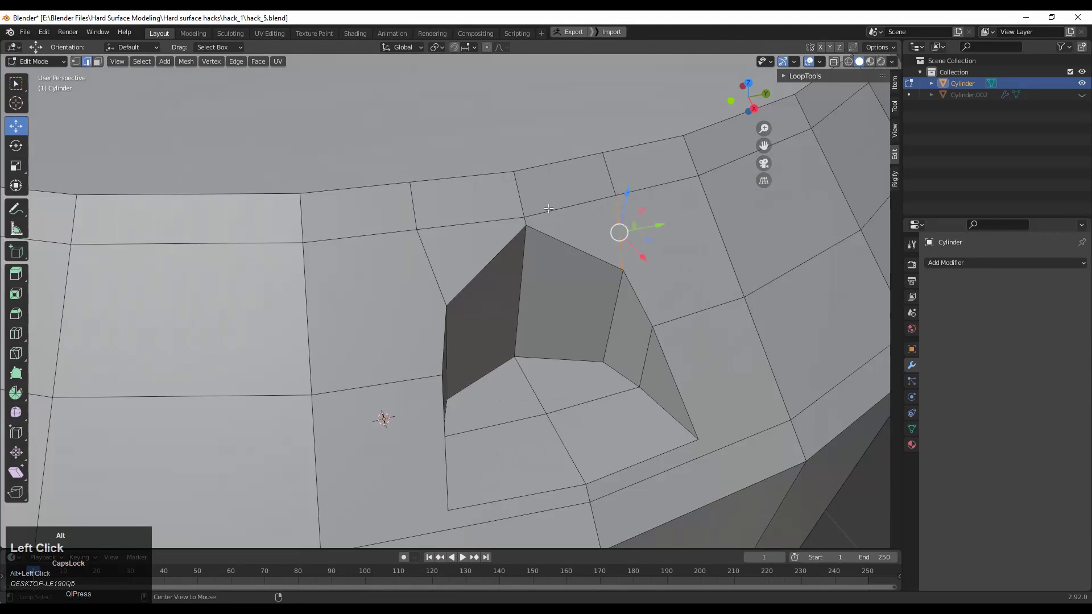
Step: Slide the edge loop just above the notch toward the upper rim edge with a factor of 0.074
left_click(547, 209, "alt")
key("g")
key("g")
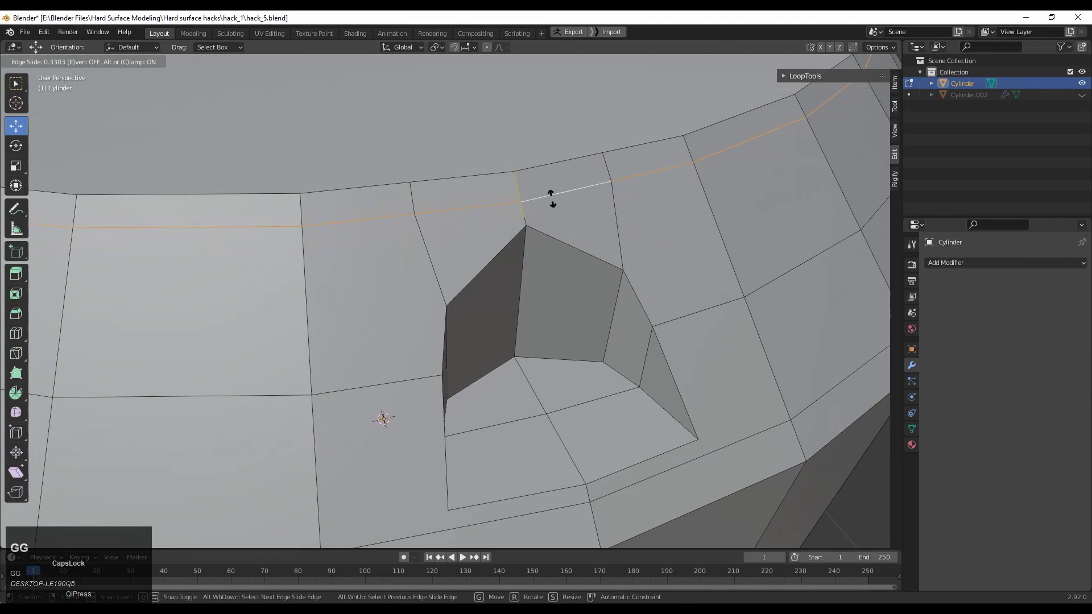
left_click(541, 213)
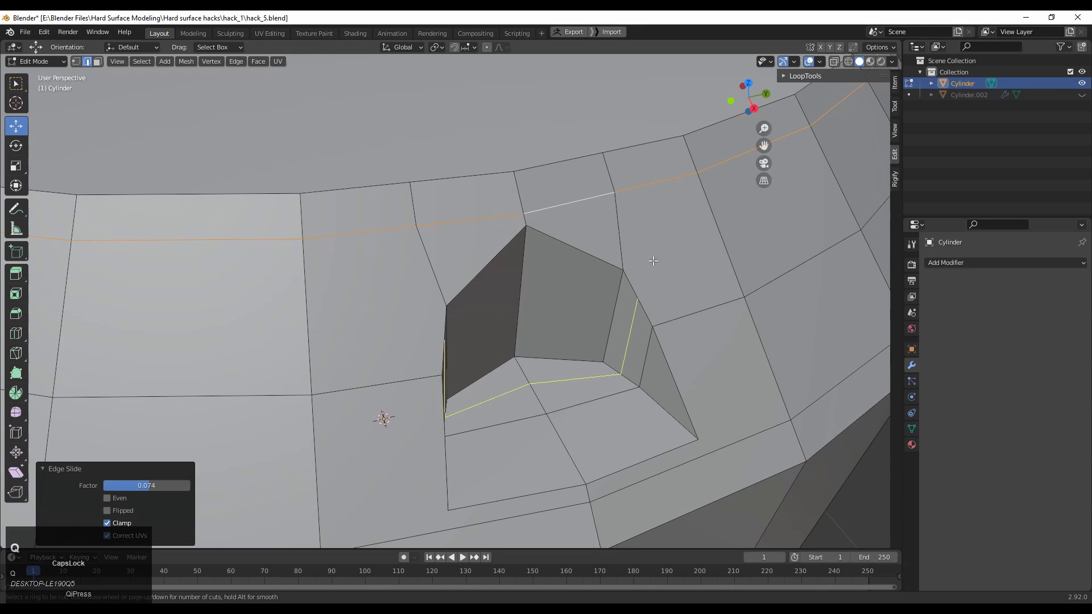
Step: Merge all the mesh's vertices by distance with a merge distance of 0.0005 m
middle_click_drag(693, 200, 632, 329)
key("a")
key("1")
key("m")
left_click(637, 301)
middle_click_drag(636, 301, 637, 273, "ctrl")
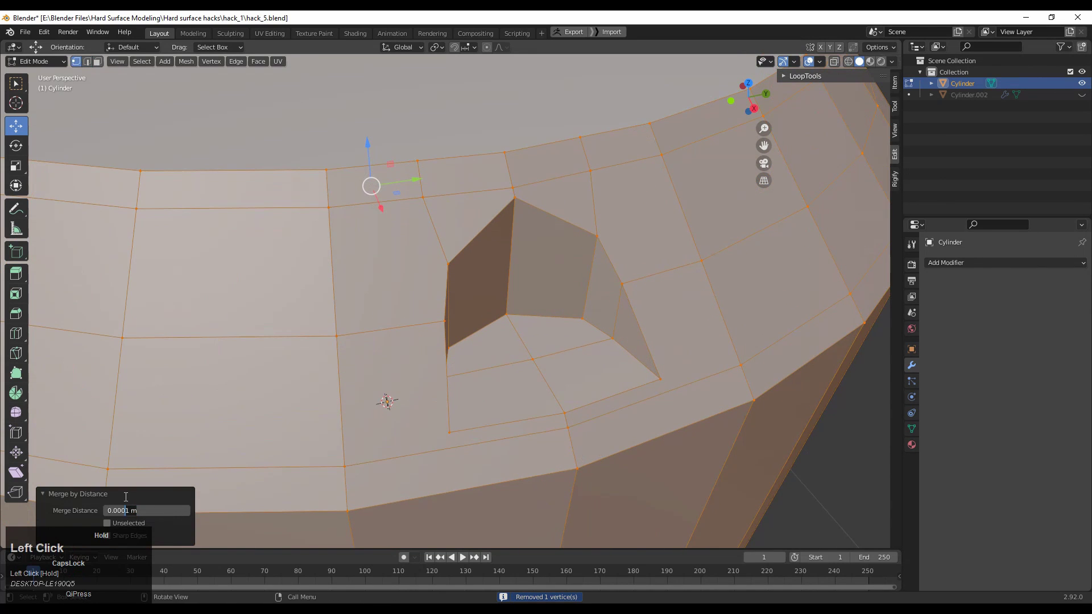
left_click(101, 502)
middle_click_drag(227, 444, 267, 500, "ctrl")
middle_click_drag(267, 500, 210, 523)
middle_click_drag(434, 386, 435, 353, "ctrl")
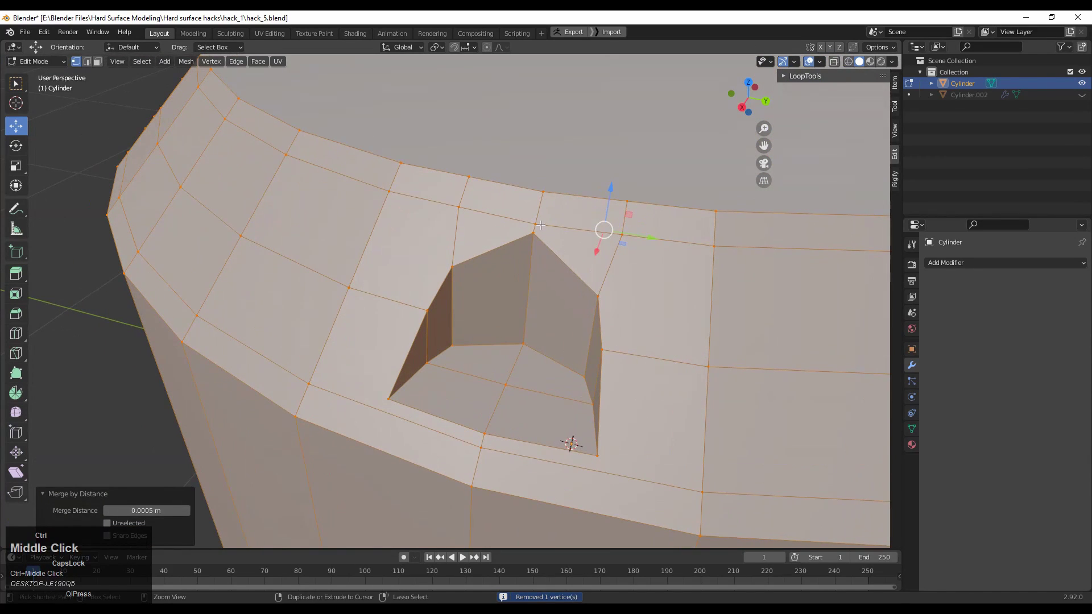
Step: Add a centred loop cut across the two faces between the upper rim loop and the notch's top edges
left_click(532, 234)
middle_click_drag(549, 304, 548, 250, "ctrl")
middle_click_drag(548, 251, 513, 296, "shift")
key("ctrl+r")
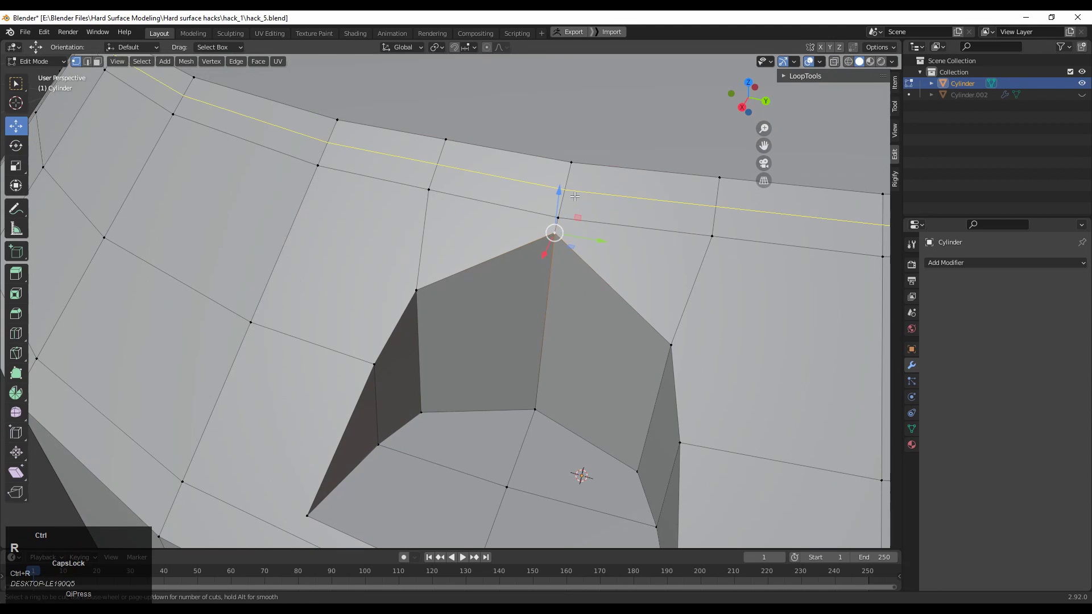
left_click(556, 226)
right_click(693, 292)
Step: Try to add a loop cut through the front strip near the notch's front-left corner and connect it to that corner
middle_click_drag(398, 262, 398, 347, "ctrl")
middle_click_drag(398, 347, 439, 274)
middle_click_drag(451, 373, 410, 367)
middle_click_drag(409, 367, 393, 305, "ctrl")
left_click(405, 345)
left_click(394, 345, "ctrl")
left_click(404, 323)
left_click(400, 340, "shift")
right_click(383, 267)
left_click(383, 268)
left_click(676, 338)
left_click(648, 312)
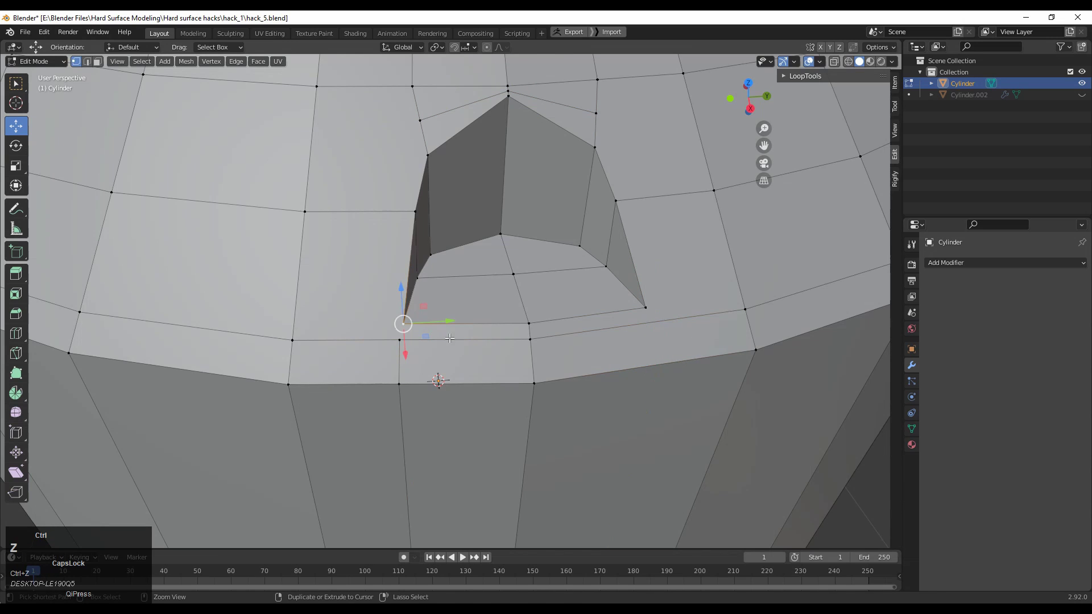
Step: Add a centred loop cut to each front strip segment below the notch and connect both to the notch's front corners
right_click(404, 346)
right_click(652, 325)
left_click(643, 324, "shift")
left_click(685, 269)
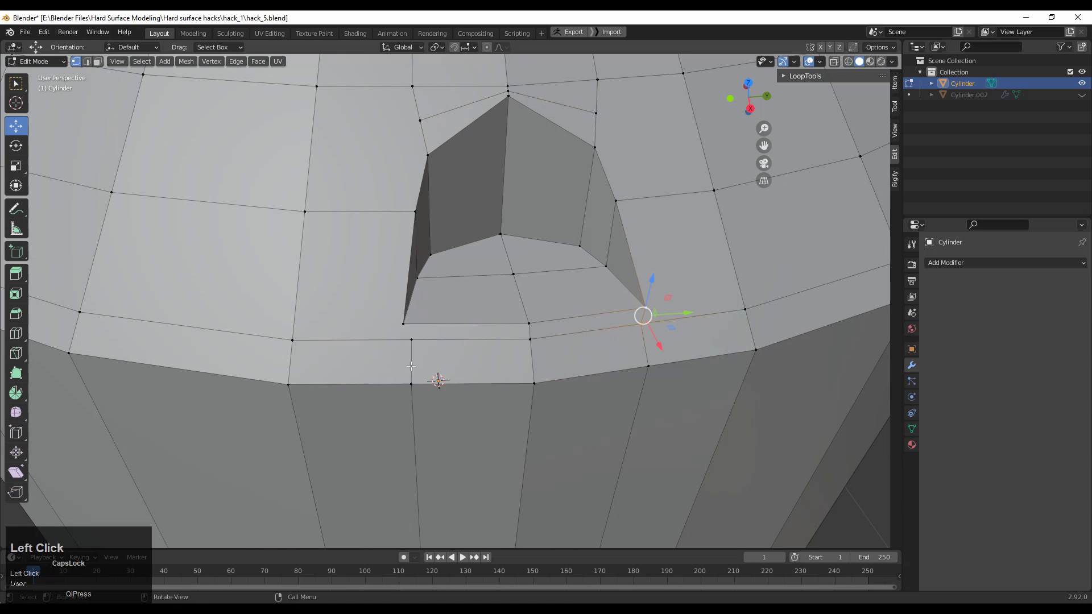
left_click(388, 307)
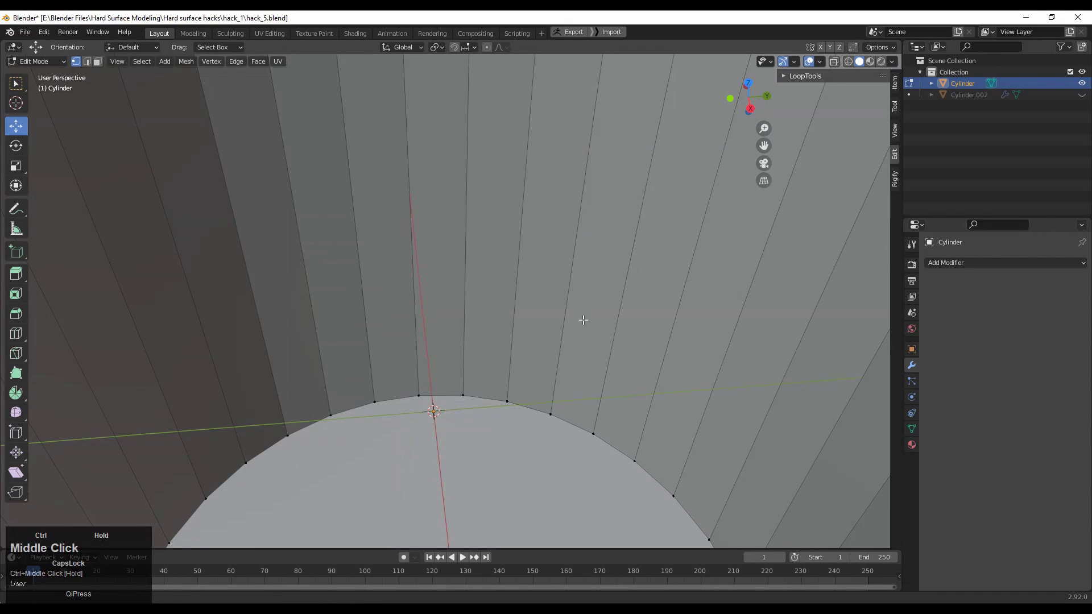
Step: Add a centred loop cut around the sloped rim between its middle and lower edge loops
middle_click_drag(583, 320, 677, 212, "ctrl")
key("w")
middle_click_drag(434, 398, 470, 411)
key("ctrl+r")
left_click(338, 335, "ctrl")
right_click(334, 356)
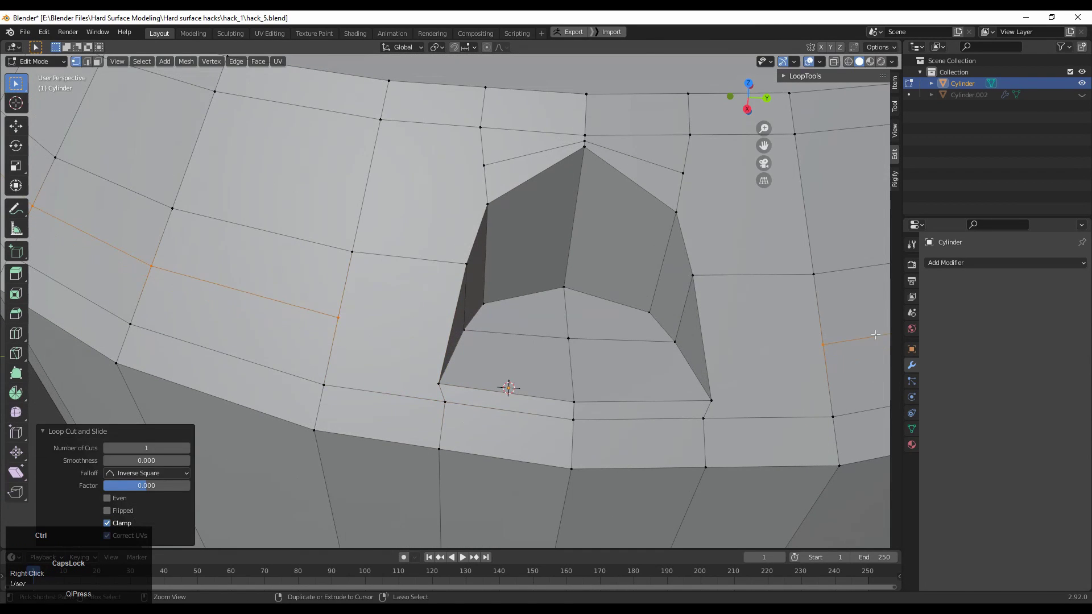
Step: Connect both ends of the new rim loop to the notch's front-left and front-right corners
left_click(388, 346)
left_click(432, 376, "shift")
right_click(400, 289)
left_click(401, 289)
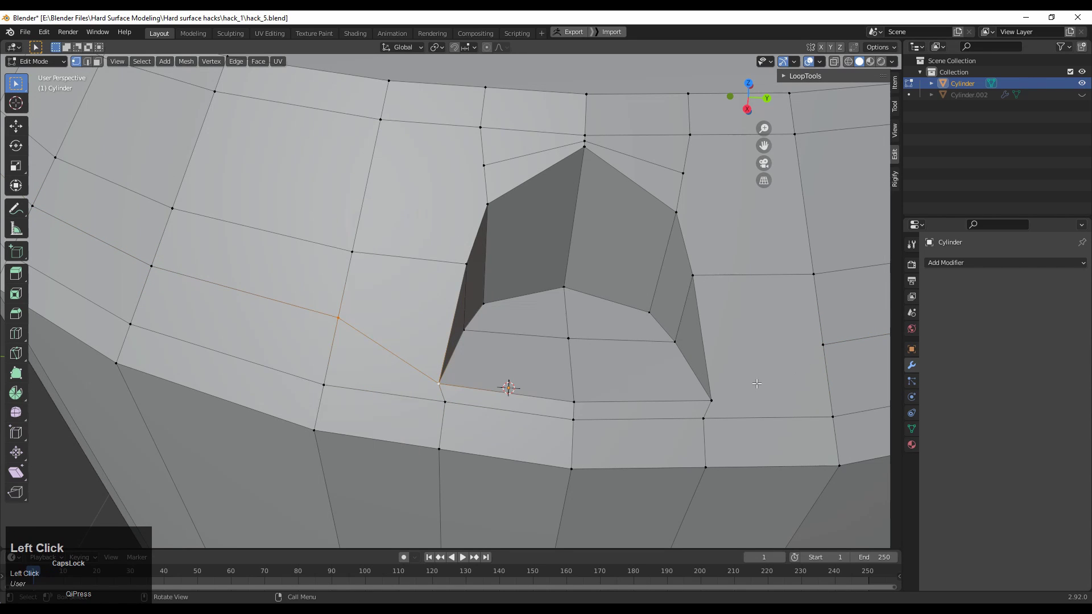
right_click(774, 282)
left_click(773, 282)
Step: Add a loop cut on each side of the notch, slid toward it with factors of 0.700 and -0.700
middle_click_drag(794, 202, 808, 217, "shift")
middle_click_drag(808, 217, 814, 230, "ctrl")
key("ctrl+r")
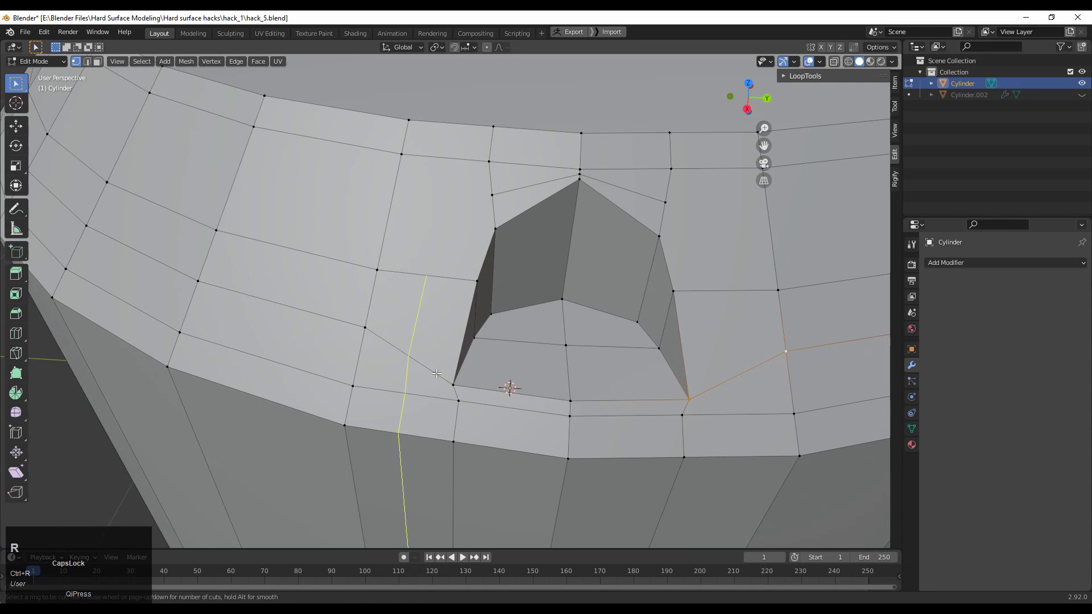
left_click(398, 389)
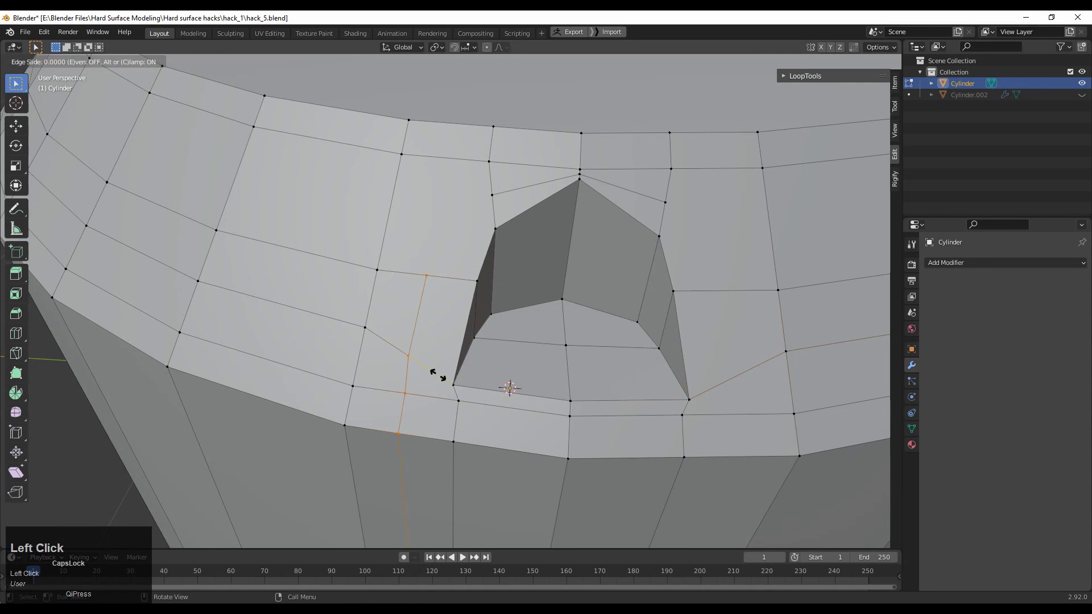
left_click(474, 387)
middle_click_drag(512, 385, 617, 343, "shift")
key("ctrl+r")
left_click(691, 336)
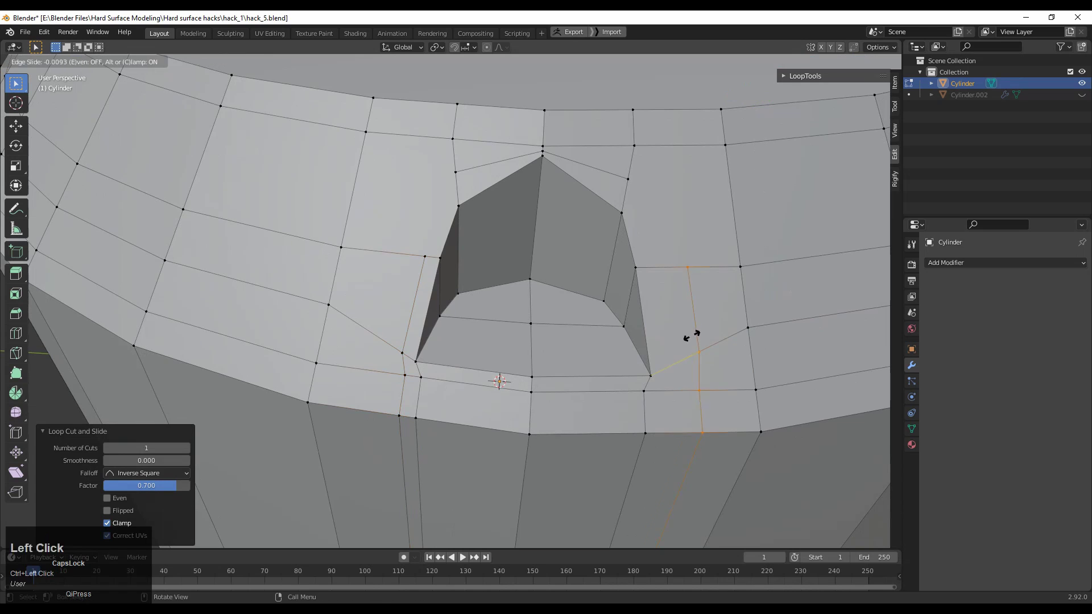
left_click(655, 343)
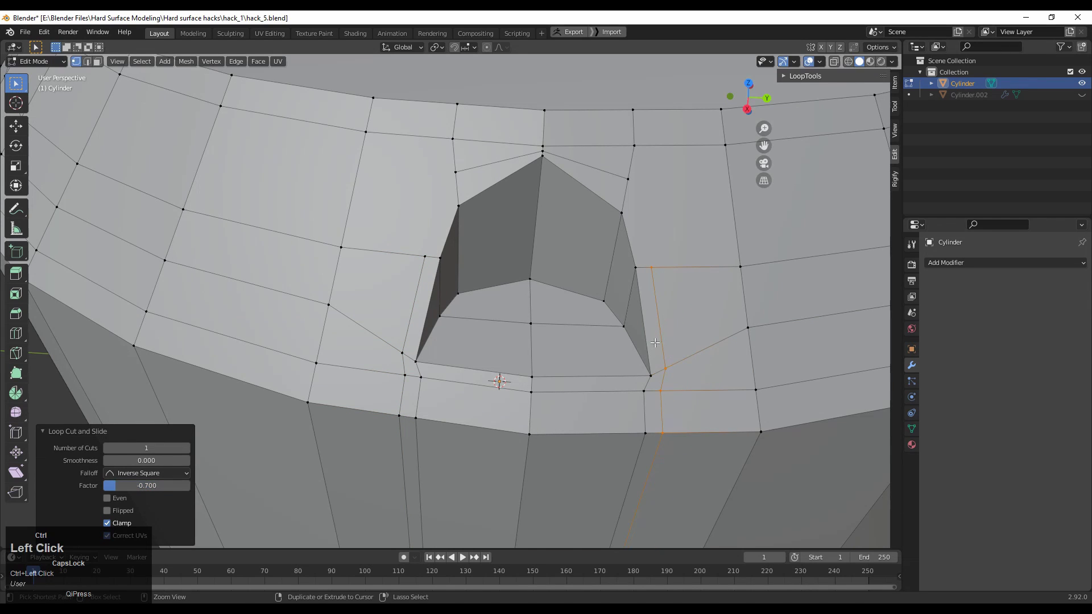
Step: Connect the top end of each side support loop to the vertex above the notch's matching upper corner
left_click(651, 267)
left_click(628, 180, "shift")
right_click(633, 182)
left_click(633, 183)
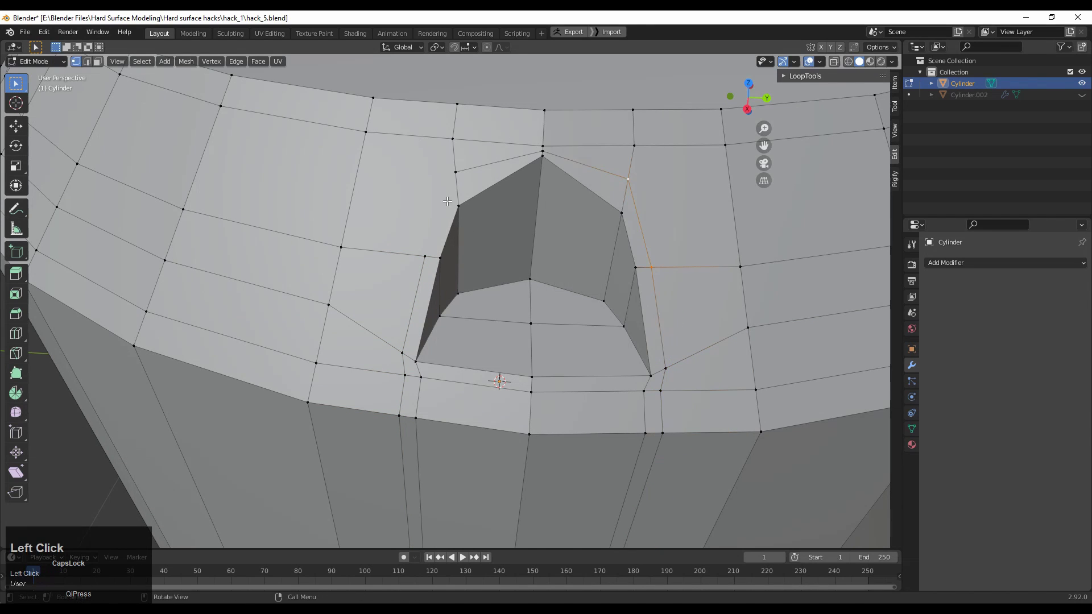
left_click(425, 257, "shift")
right_click(425, 219)
left_click(426, 219)
Step: Slide the support vertices above the notch's upper-left and upper-right corners toward those corners with a factor of 0.7
key("g")
key("g")
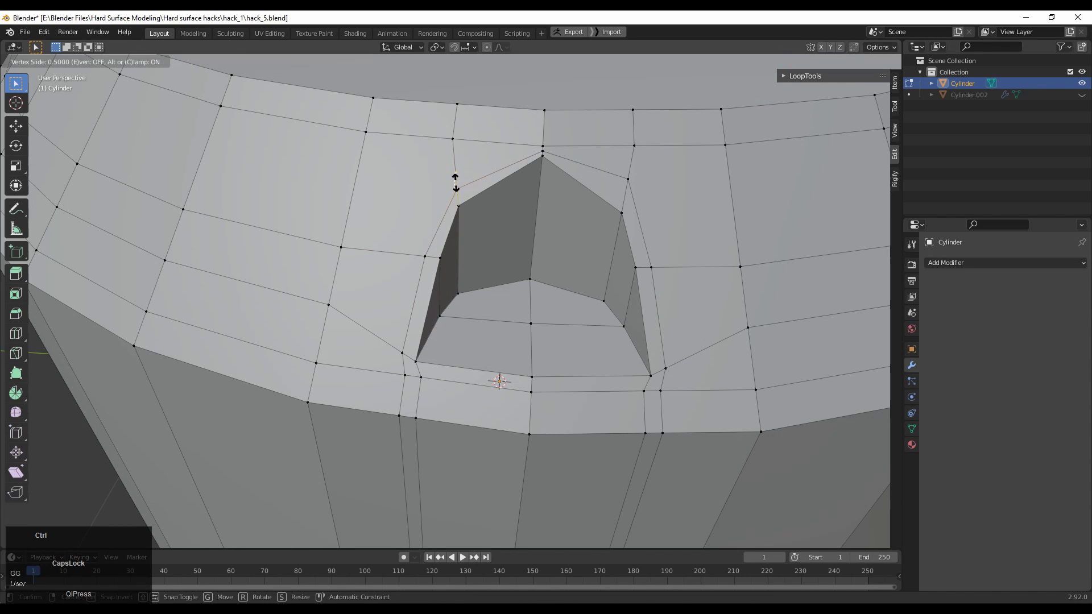
left_click(458, 193)
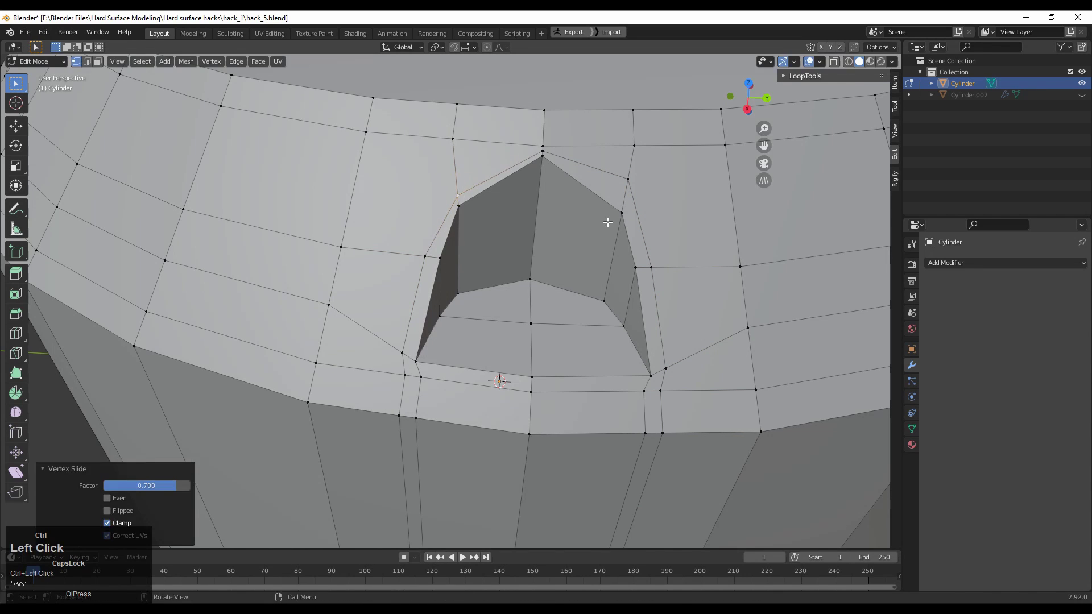
left_click(648, 177)
key("g")
key("g")
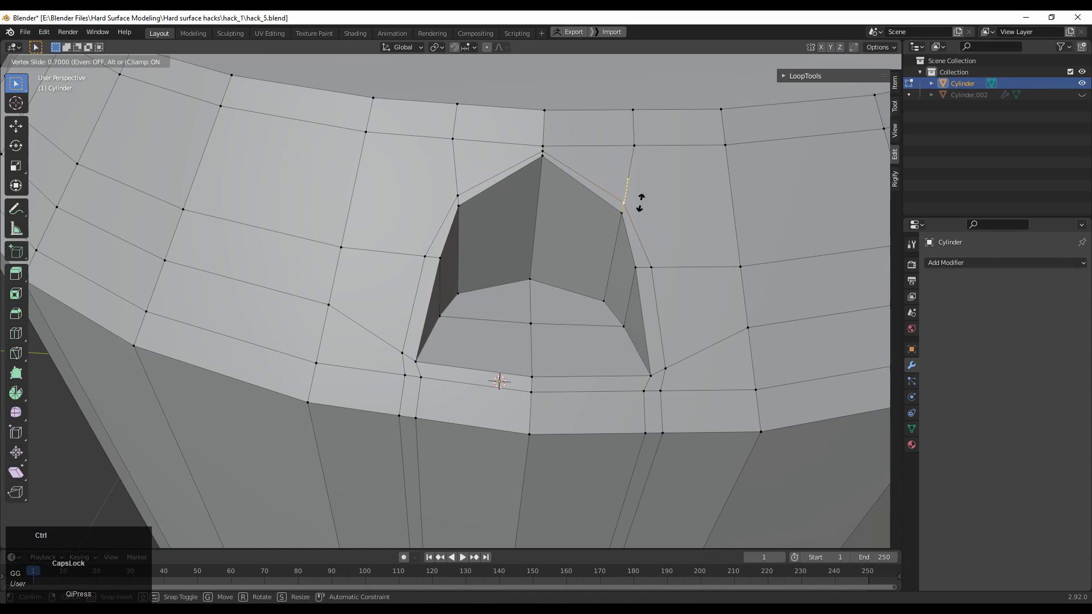
left_click(641, 203)
Step: Slide the support vertices beside the middle of the notch's left and right edges toward the notch with a factor of 0.4
mouse_move(603, 217)
middle_mouse_down("shift")
mouse_move(615, 241)
mouse_move(614, 230)
middle_mouse_up("shift")
left_click(442, 249)
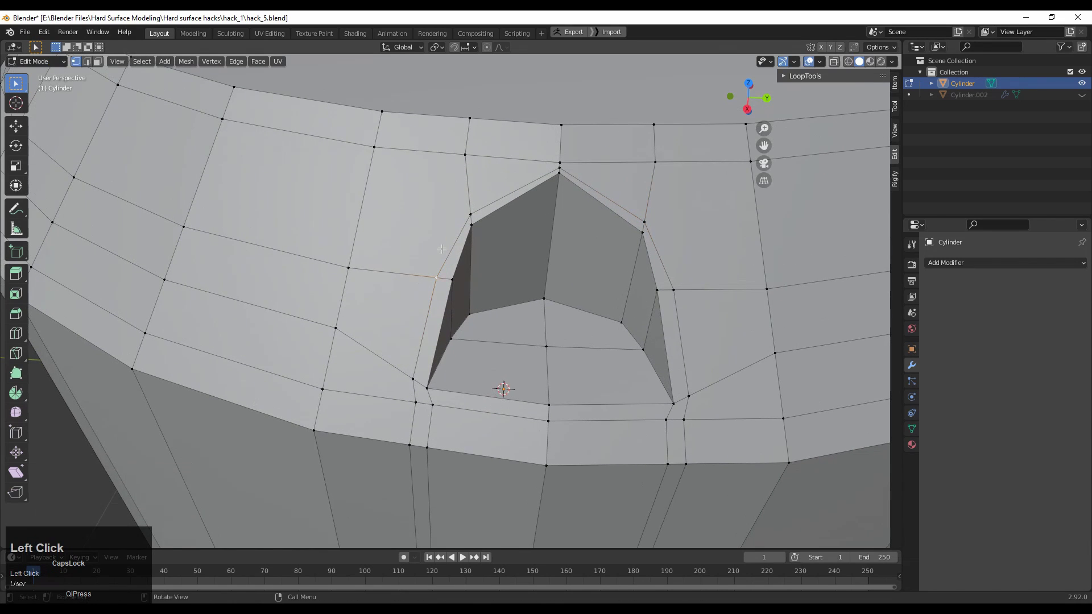
key("g")
key("g")
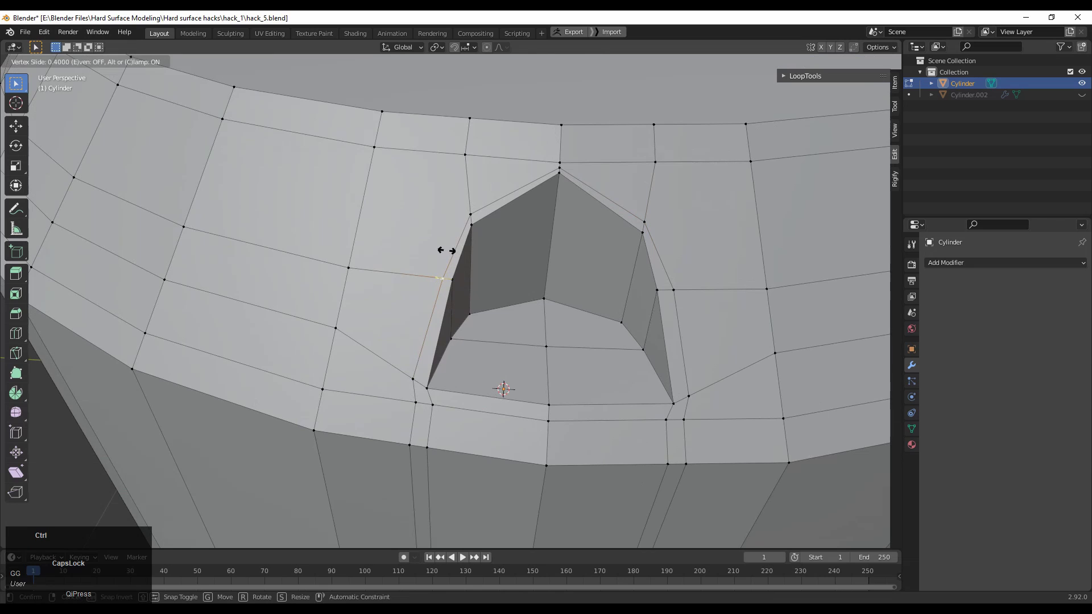
left_click(447, 250)
left_click(704, 275)
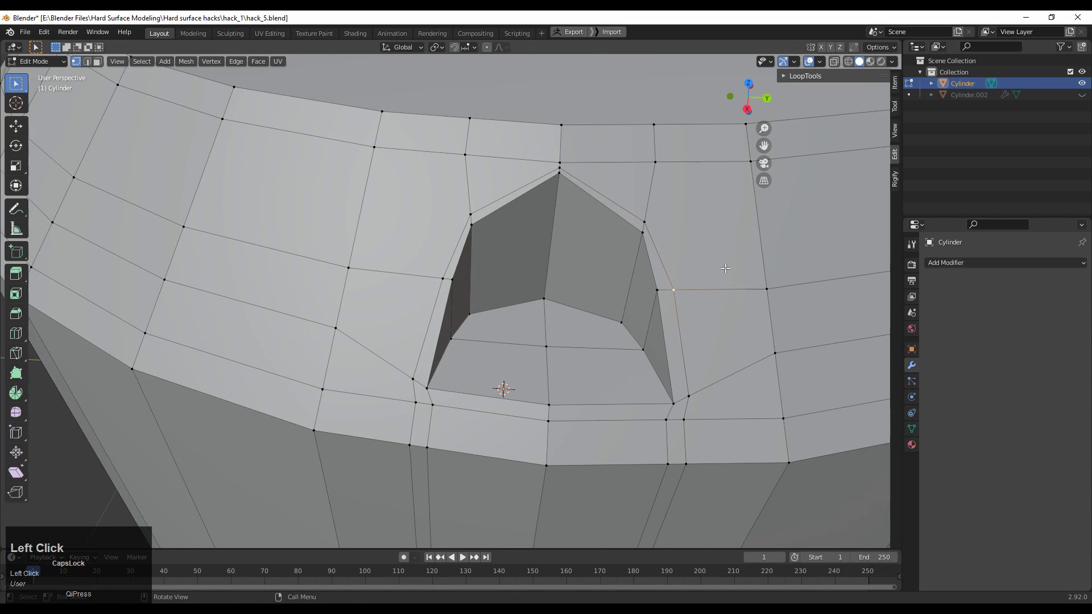
key("g")
key("g")
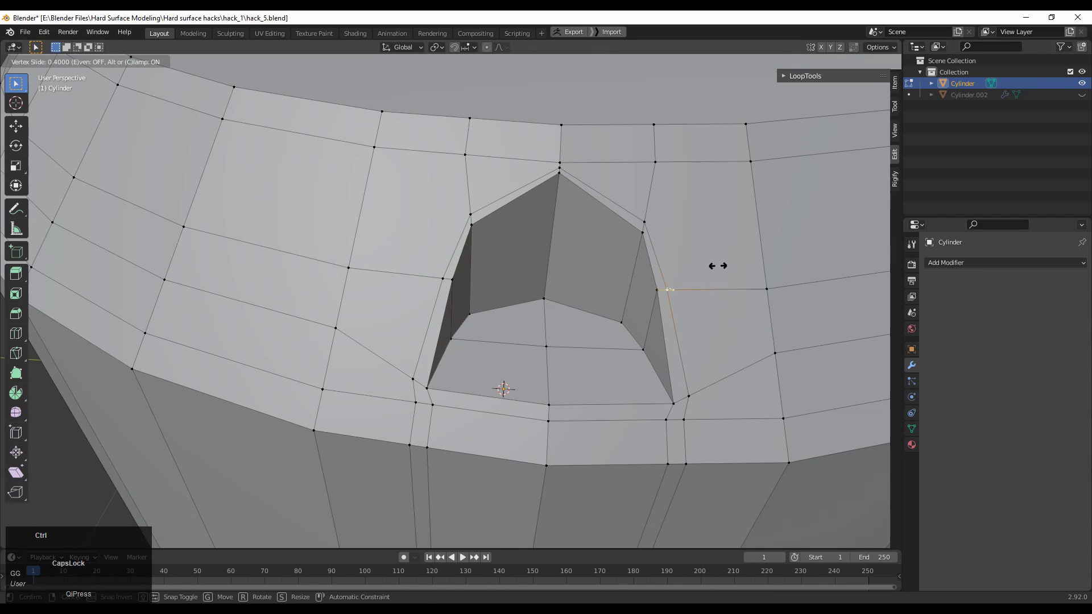
left_click(718, 265)
Step: Add two loop cuts through the notch floor, slid toward the left and right walls with factors of -0.800 and 0.800
middle_click_drag(676, 350, 668, 314, "shift")
left_click(683, 357)
middle_click_drag(683, 357, 470, 340, "ctrl")
key("ctrl+r")
left_click(470, 340)
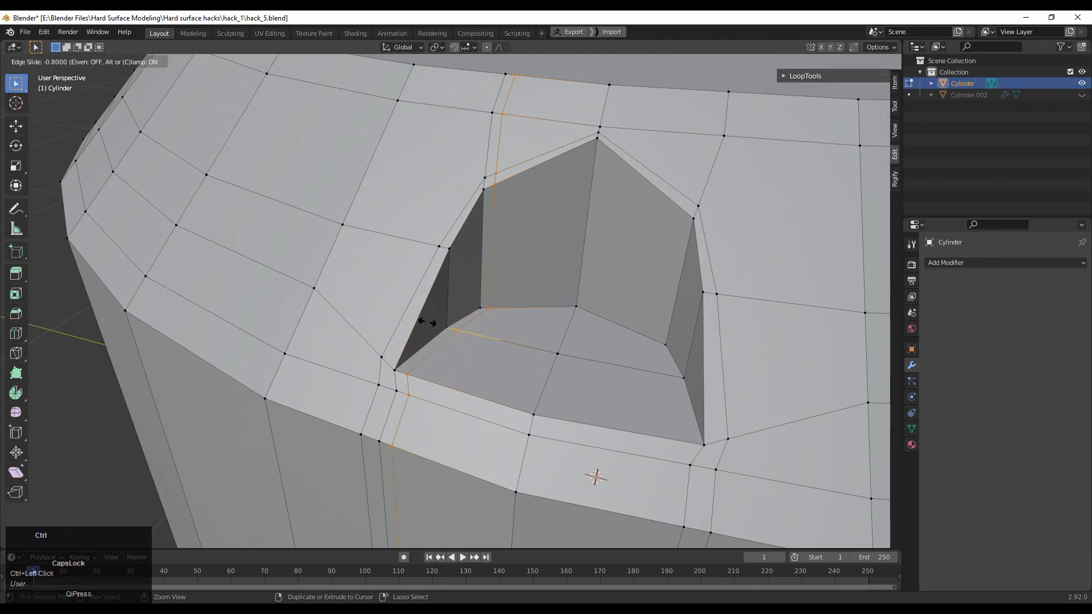
left_click(428, 323)
key("ctrl+r")
left_click(649, 357)
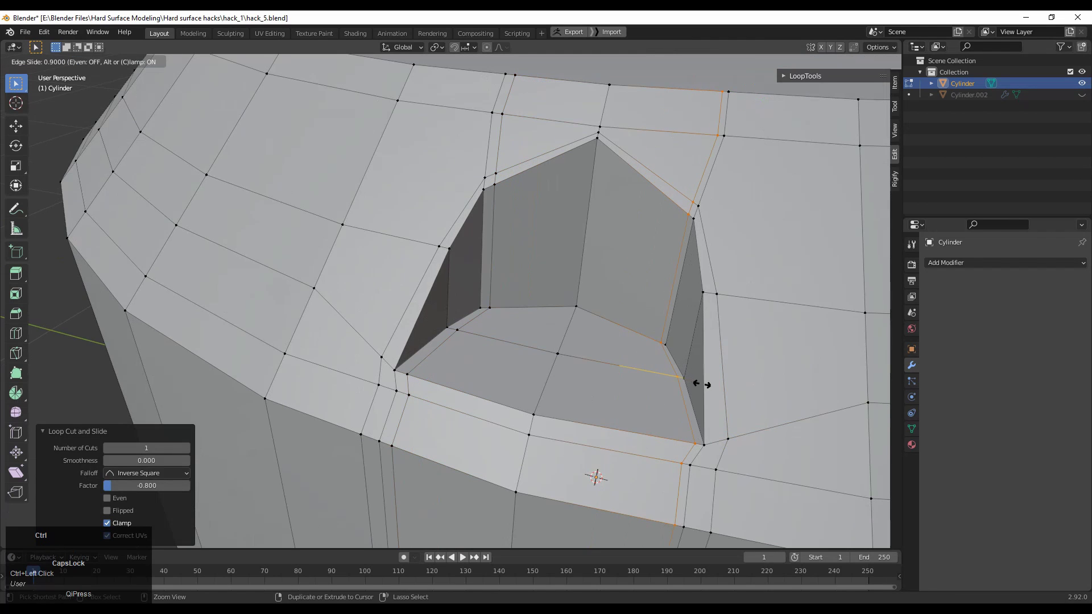
left_click(698, 380)
Step: Add a loop cut across the notch floor and side walls, slid close to the back wall
key("ctrl+r")
left_click(664, 356)
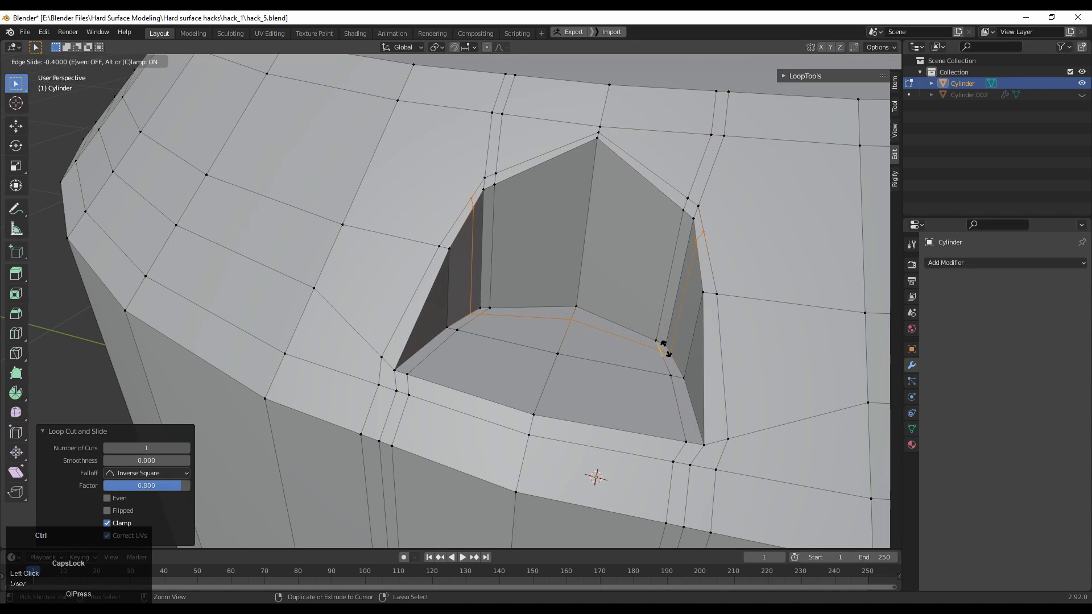
left_click(661, 347, "ctrl")
Step: Connect the notch floor's back corners to the nearest intersections of the new inner loops
middle_click_drag(616, 346, 512, 319)
left_click(453, 226)
right_click(474, 244)
left_click(489, 215)
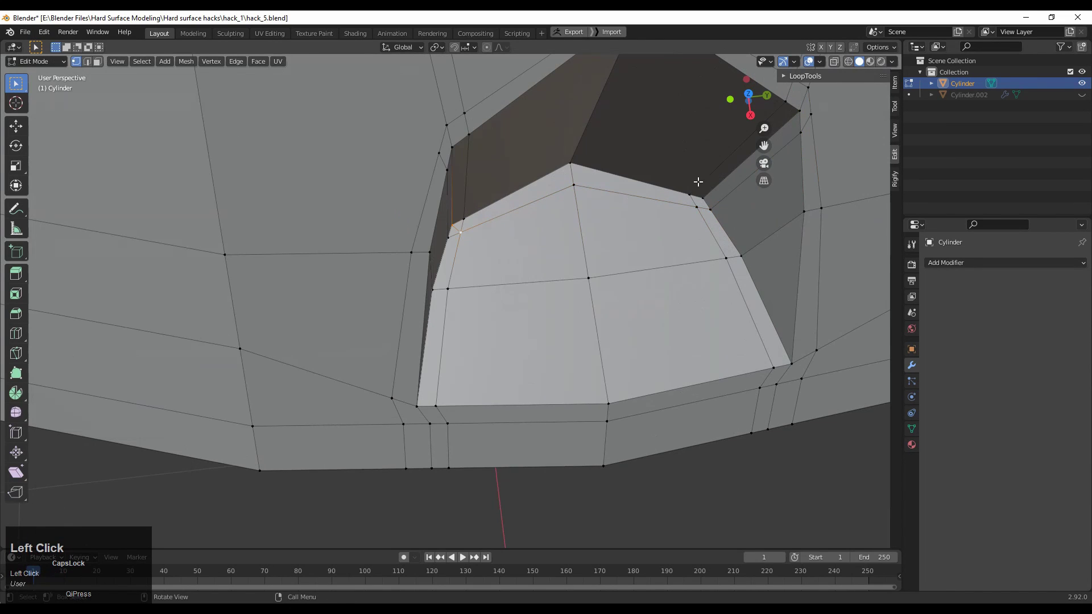
Step: Dissolve the extra support edges that run up the notch walls beside its back corners
key("2")
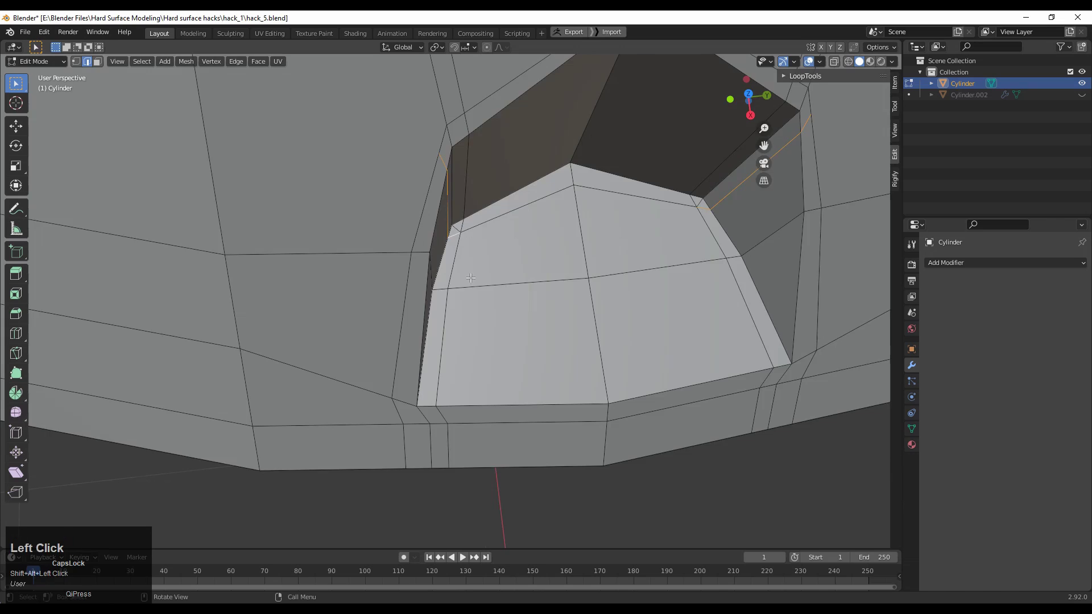
middle_click_drag(471, 278, 494, 250)
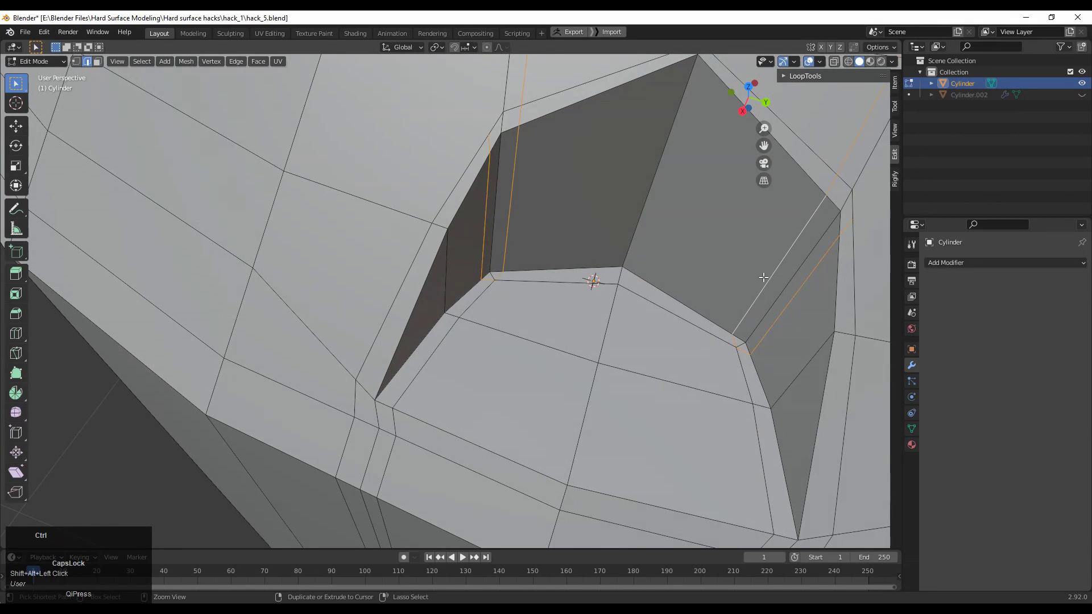
key("ctrl+x")
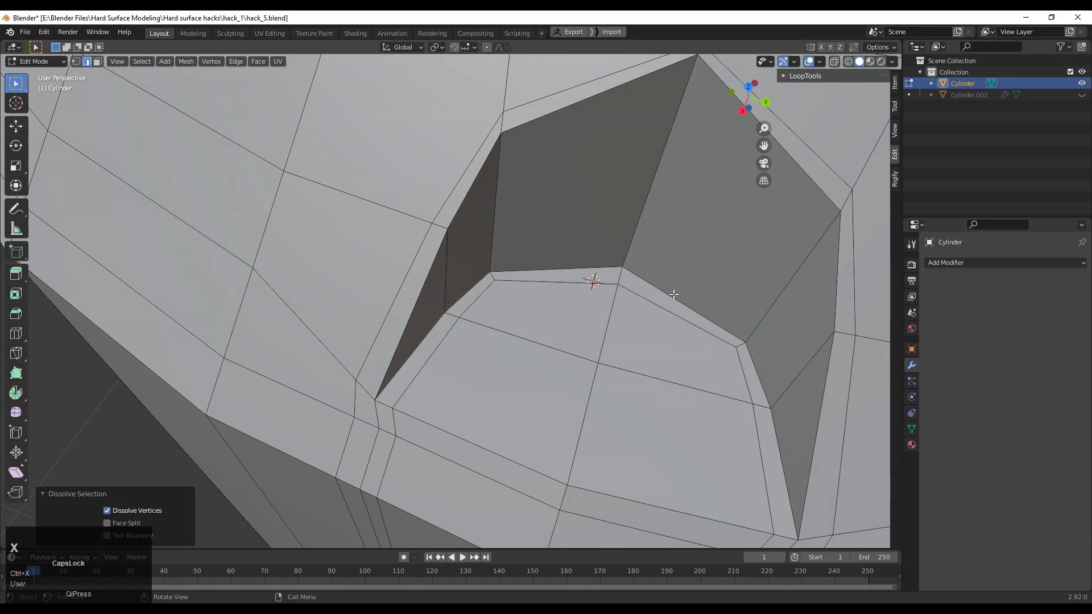
Step: Connect the front ends of the floor's side support loops to the strip vertices below the notch's front corners
middle_click_drag(674, 294, 455, 307, "ctrl")
key("1")
left_click(429, 336)
right_click(452, 255)
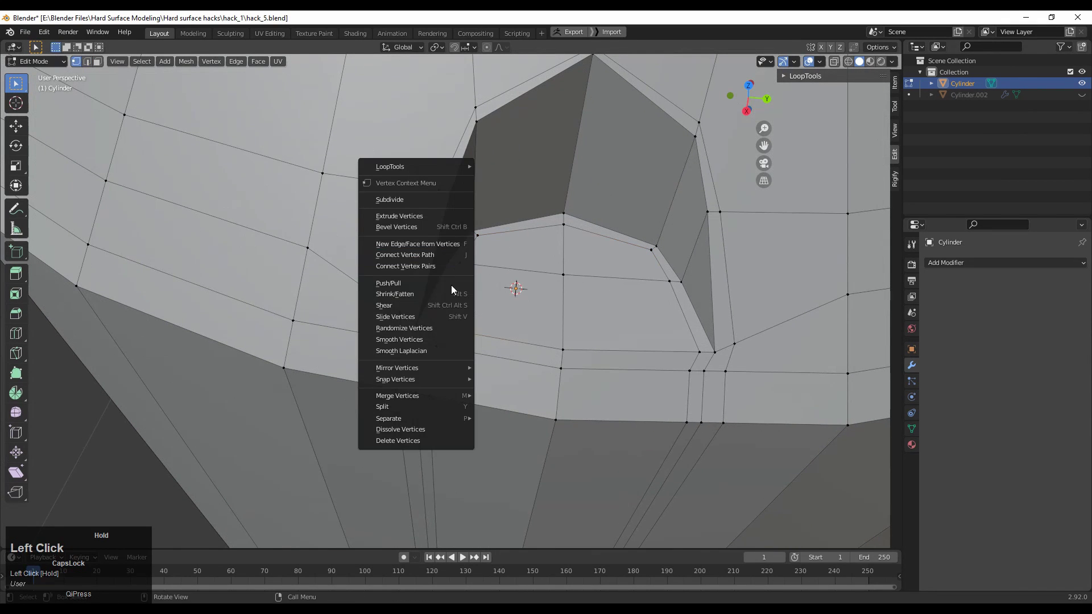
left_click(446, 268)
right_click(683, 294)
left_click(684, 295)
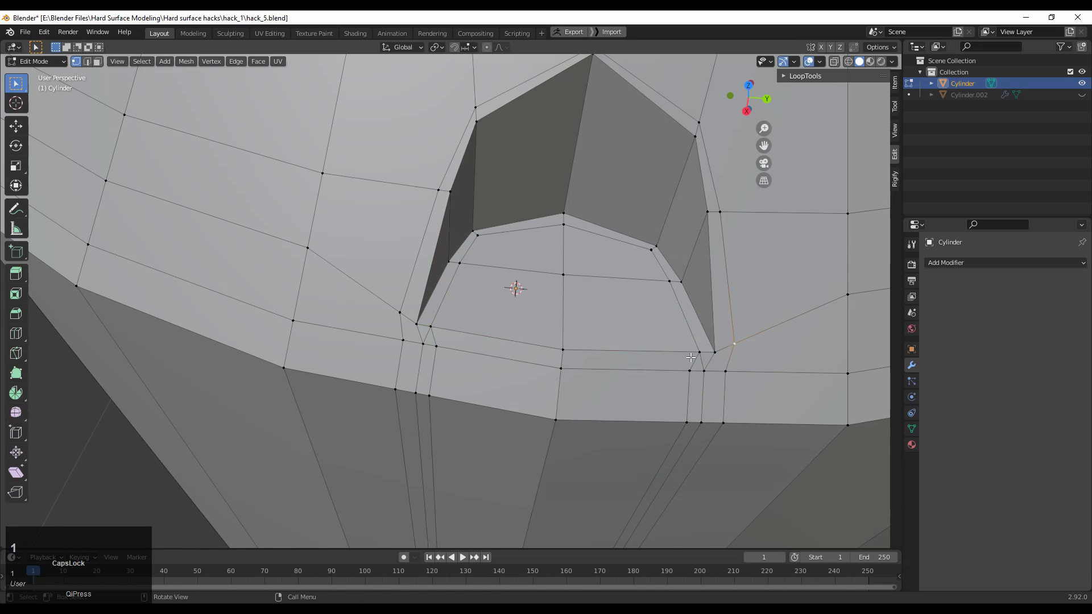
Step: Dissolve the leftover loop edges that continue from the floor's side support loops down the cylinder's outer wall
key("2")
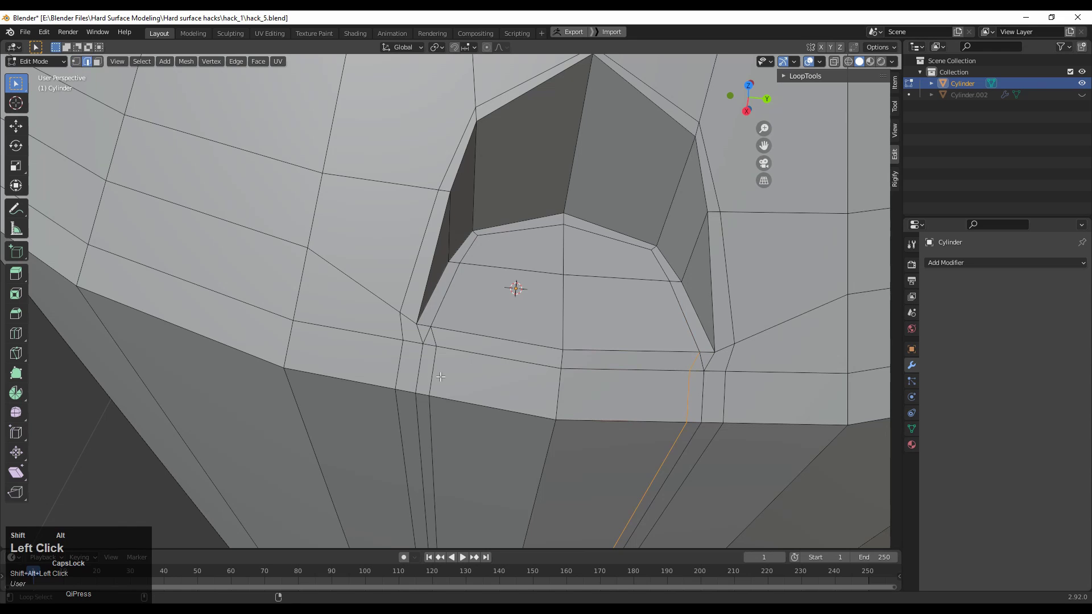
key("ctrl+x")
middle_click_drag(439, 378, 433, 333)
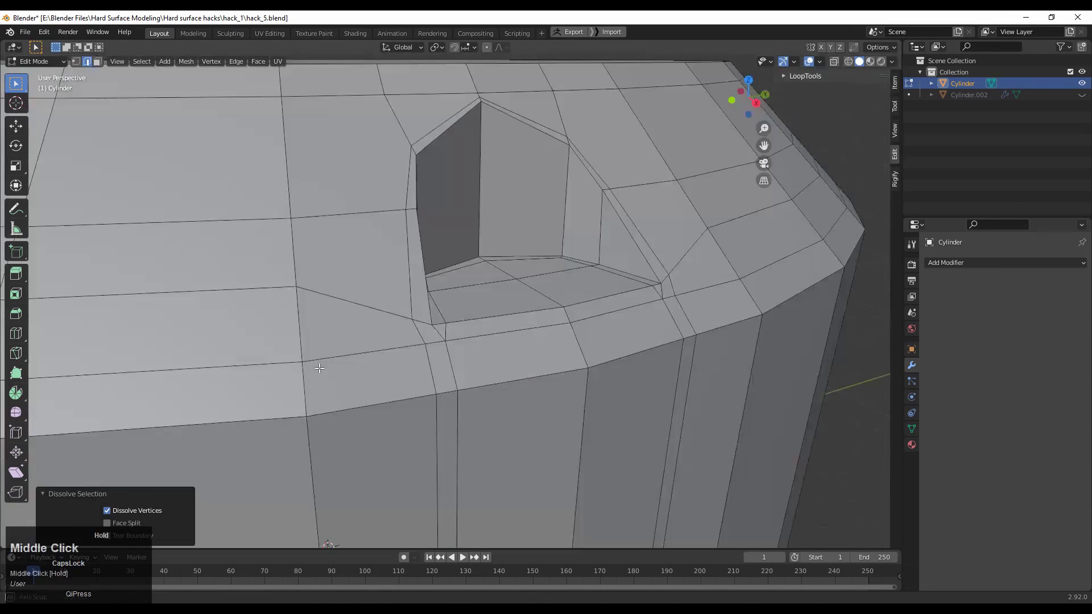
Step: Slide the support vertex beside the notch's front-left corner toward the corner with a factor of about 0.438
key("1")
left_click(406, 322)
key("g")
key("g")
left_click(443, 329)
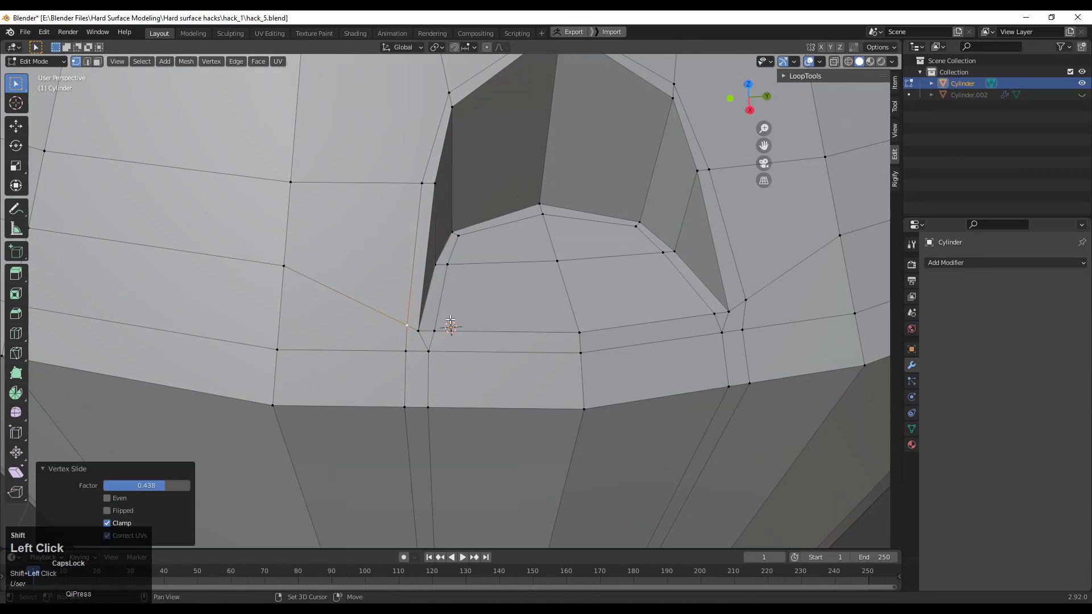
Step: Slide the support vertex beside the notch's front-right corner closer to that corner
left_click(745, 300)
key("g")
key("g")
left_click(795, 278)
middle_click_drag(795, 278, 756, 347)
Step: Slide the support vertex beside the notch's back-left corner along its edge to even out the gap around the rim
left_click(458, 186)
key("g")
key("g")
left_click(457, 160)
key("g")
key("g")
left_click(457, 167)
key("g")
key("g")
left_click(460, 180)
Step: Slide the support vertex beside the notch's back-right corner along its edge
left_click(705, 204)
key("g")
key("g")
left_click(735, 205)
Step: Try to shift the support vertex beside the notch's back-right corner with the Move tool, and undo it
key("KP_3")
middle_click_drag(706, 203, 662, 250, "shift")
left_click(16, 126)
left_click_drag(707, 253, 715, 253)
middle_click_drag(716, 253, 694, 297)
key("ctrl+z")
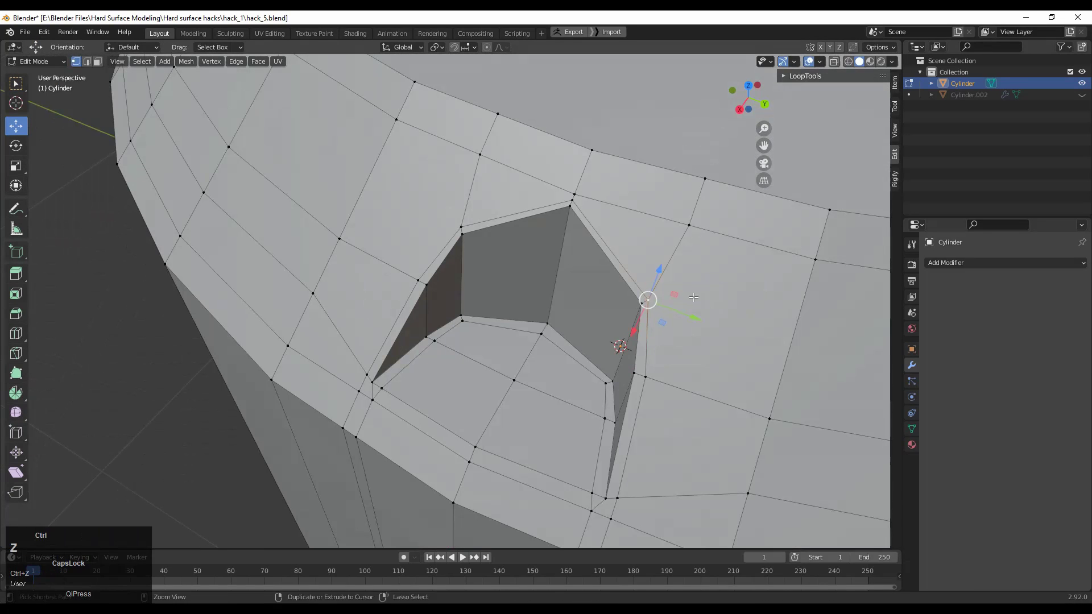
Step: Add a centred loop cut around the sloped rim and connect its ends to the support vertices beside the notch's back corners
key("ctrl+r")
left_click(808, 327)
right_click(807, 328)
left_click(650, 300)
left_click(792, 340, "shift")
right_click(743, 293)
left_click(743, 293)
left_click(459, 226)
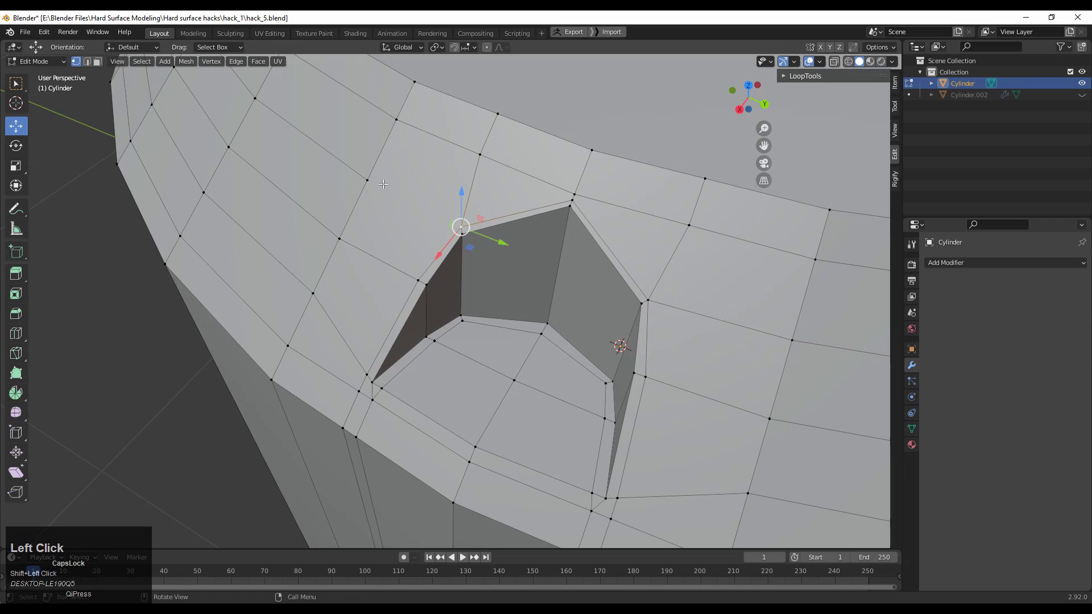
Step: Slide the support vertex beside the notch's back-left corner with a factor of about 0.021
left_click(461, 227)
key("g")
key("g")
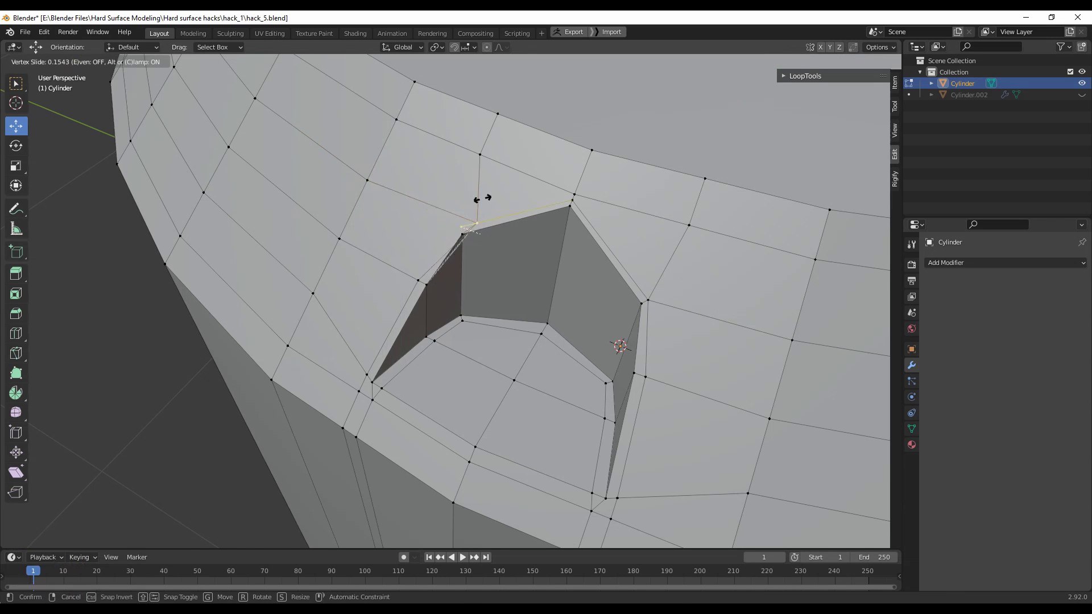
right_click(746, 322)
middle_click_drag(524, 244, 548, 239)
scroll(549, 238, "up", 3)
middle_click_drag(549, 239, 539, 190, "shift")
key("g")
key("g")
left_click(533, 189)
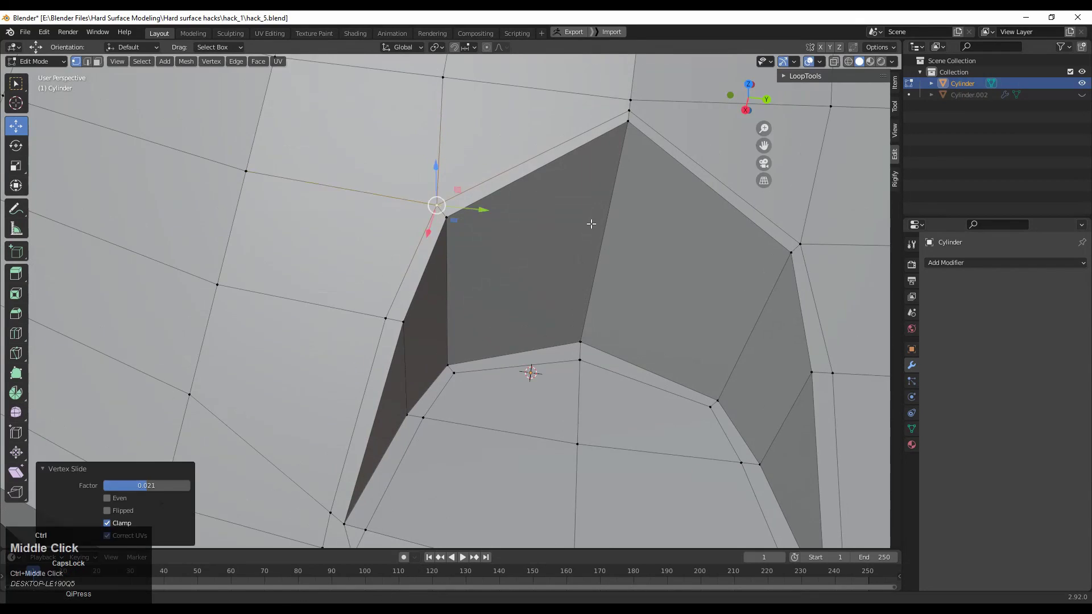
Step: Slide the support vertices along the notch's right side closer to its edge, the middle one with a factor of about 0.201
middle_click_drag(590, 224, 590, 259, "ctrl")
left_click(660, 217)
key("g")
key("g")
left_click(680, 317)
key("g")
key("g")
left_click(761, 243)
key("g")
key("g")
left_click(756, 245)
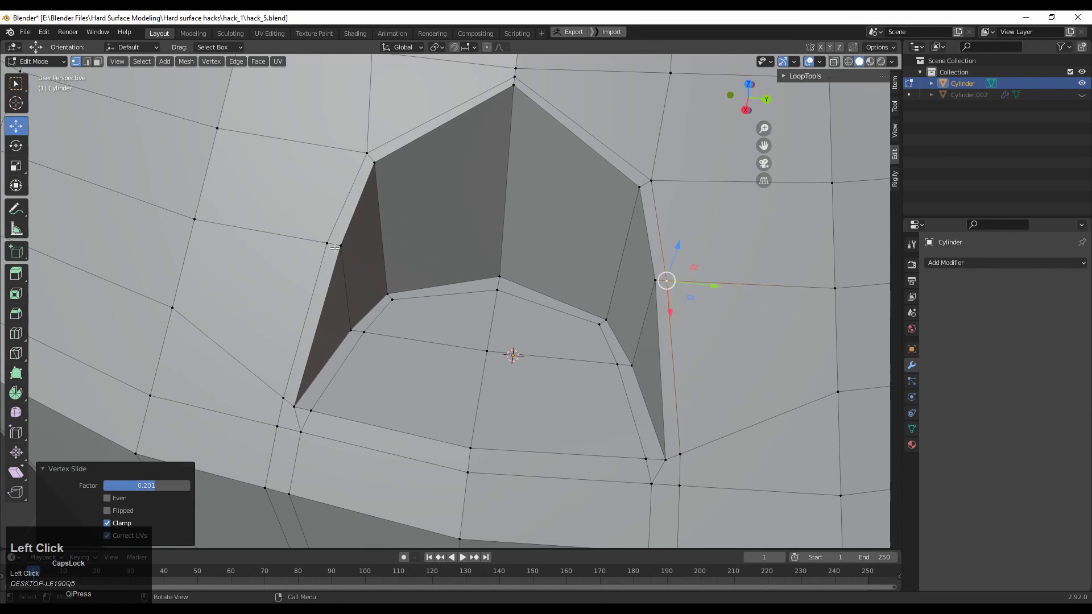
Step: Slide the middle support vertex on the notch's left side toward its edge with a factor of about 0.372
left_click(327, 243)
key("g")
key("g")
left_click(459, 200)
Step: Connect the outer support vertices at both front corners of the notch diagonally to the inner strip vertices below the corners
middle_click_drag(472, 357, 477, 393, "ctrl")
middle_click_drag(478, 394, 604, 282)
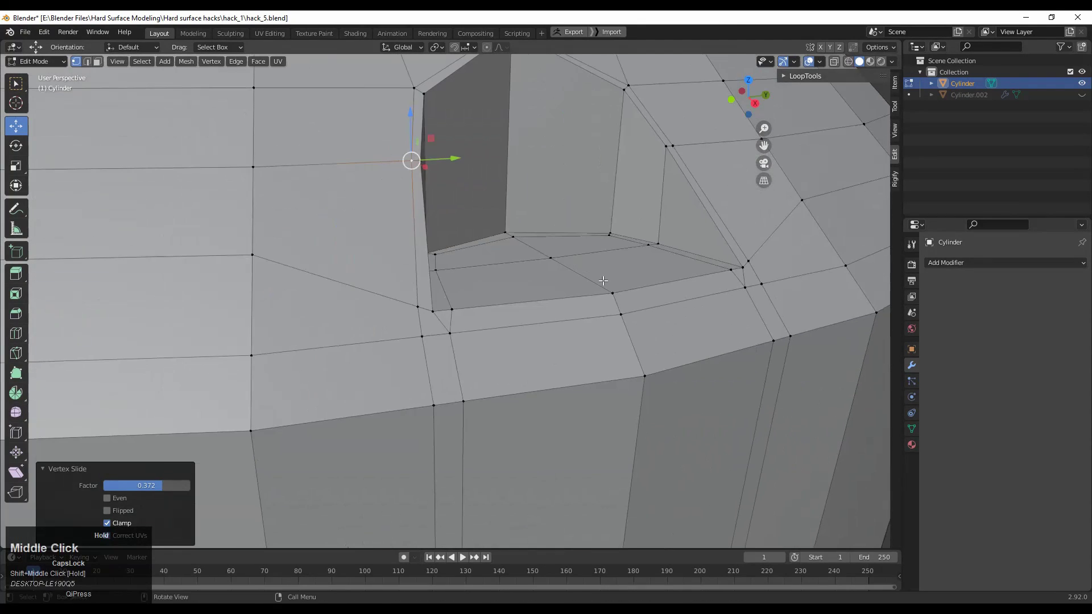
key("2")
key("1")
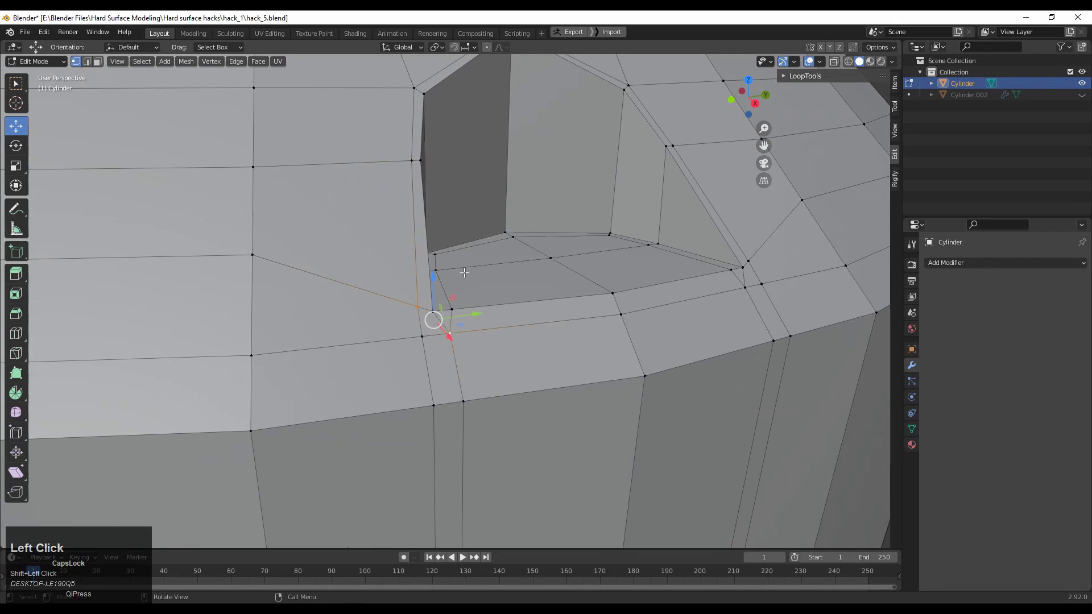
middle_click_drag(465, 273, 581, 309)
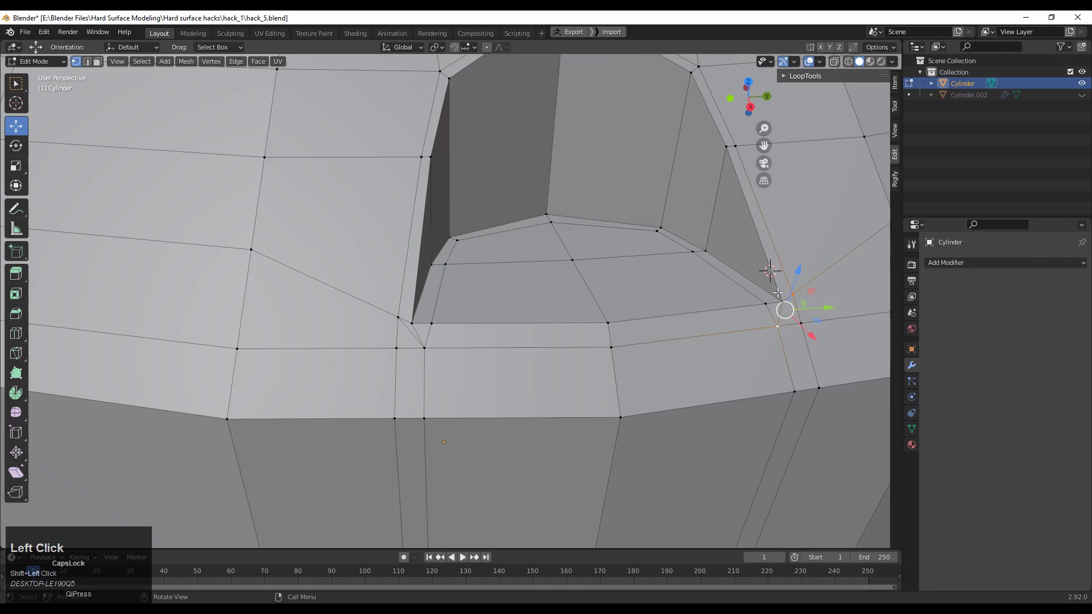
right_click(739, 274)
Step: Dissolve the outer of the two vertical loops that run down the cylinder wall below each front corner of the notch
left_click(817, 324)
key("2")
key("ctrl+x")
left_click(397, 375, "alt")
key("ctrl+x")
middle_click_drag(446, 320, 446, 297, "ctrl")
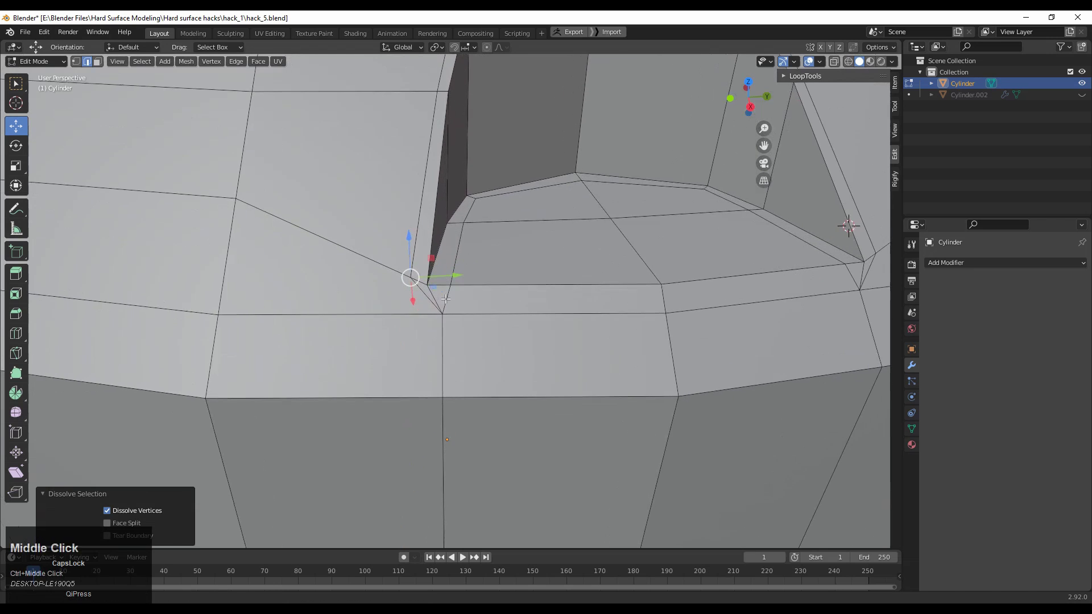
Step: Dissolve the short diagonal edges linking the notch's front corners to the strip vertices below them
left_click(436, 301)
key("ctrl+x")
middle_click_drag(781, 318, 451, 281, "shift")
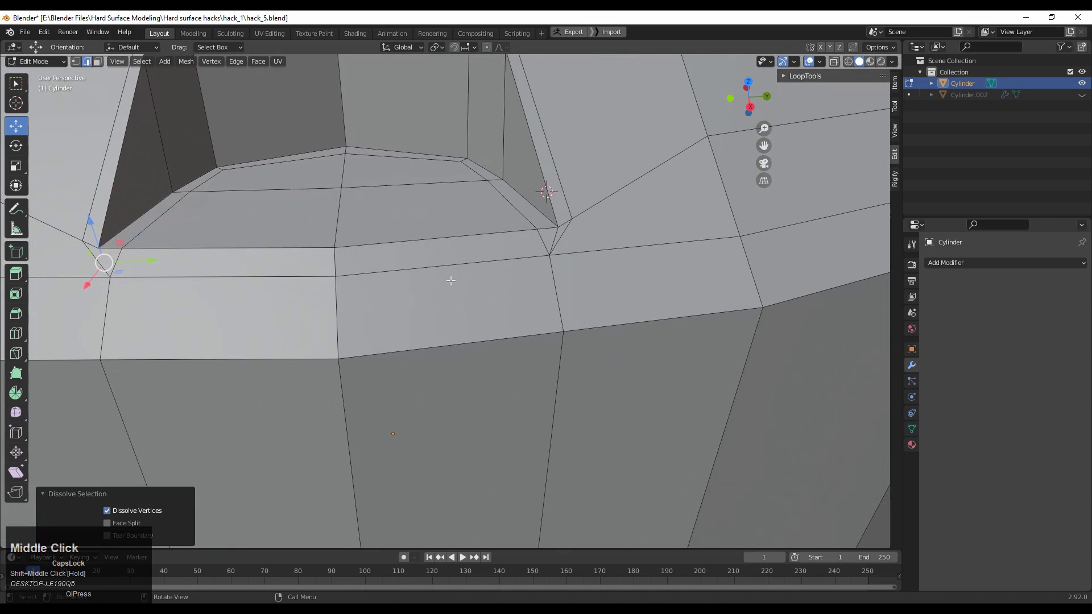
left_click(552, 236)
middle_click_drag(552, 236, 680, 266)
Step: Slide the strip vertices below the notch's front corners outward, the right one with a factor of 0.100
scroll(444, 284, "up", 3)
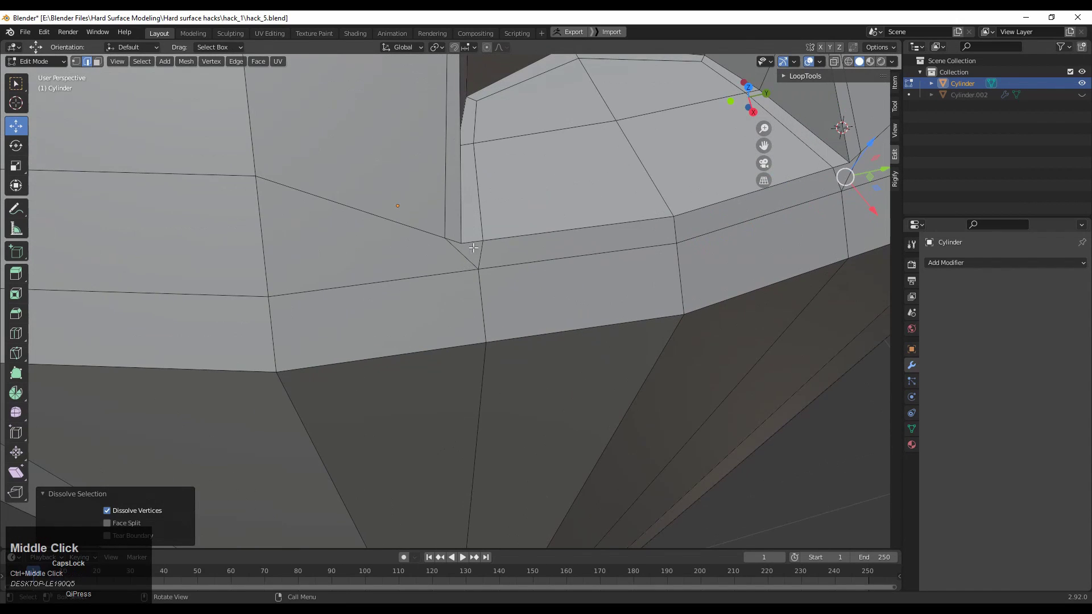
key("3")
left_click(453, 238, "alt")
middle_click_drag(453, 238, 534, 347)
middle_click_drag(589, 337, 554, 273)
middle_click_drag(488, 347, 449, 386, "ctrl")
key("1")
key("g")
key("g")
left_click(618, 354)
middle_click_drag(692, 328, 711, 319)
key("g")
key("g")
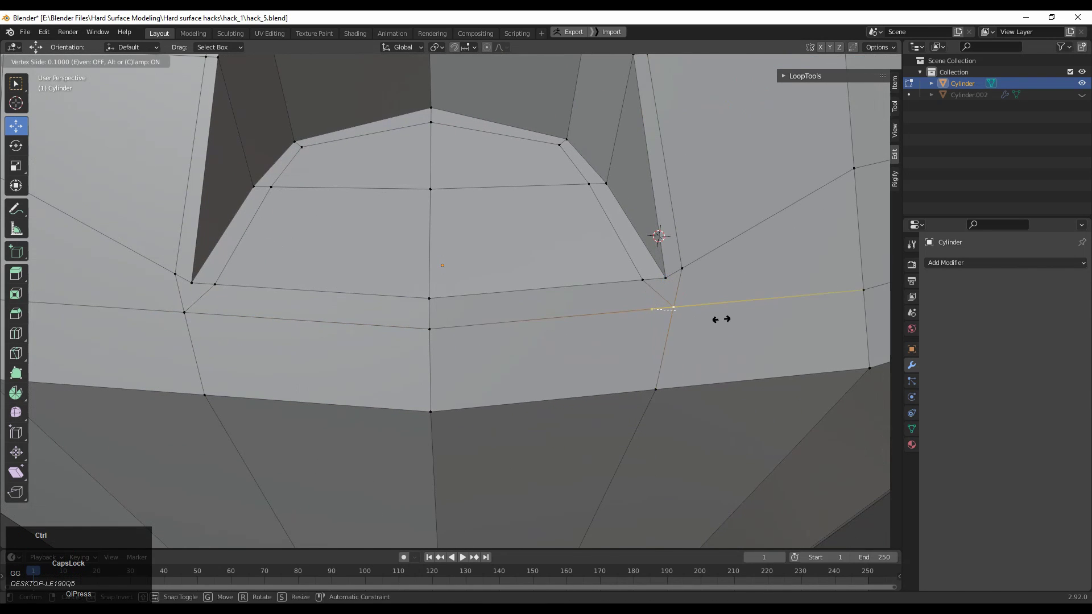
left_click(721, 319)
Step: Add a support loop around the notch's inner walls just below the upper edge with a factor of 0.900
middle_click_drag(658, 235, 520, 287, "ctrl")
scroll(534, 341, "up", 2)
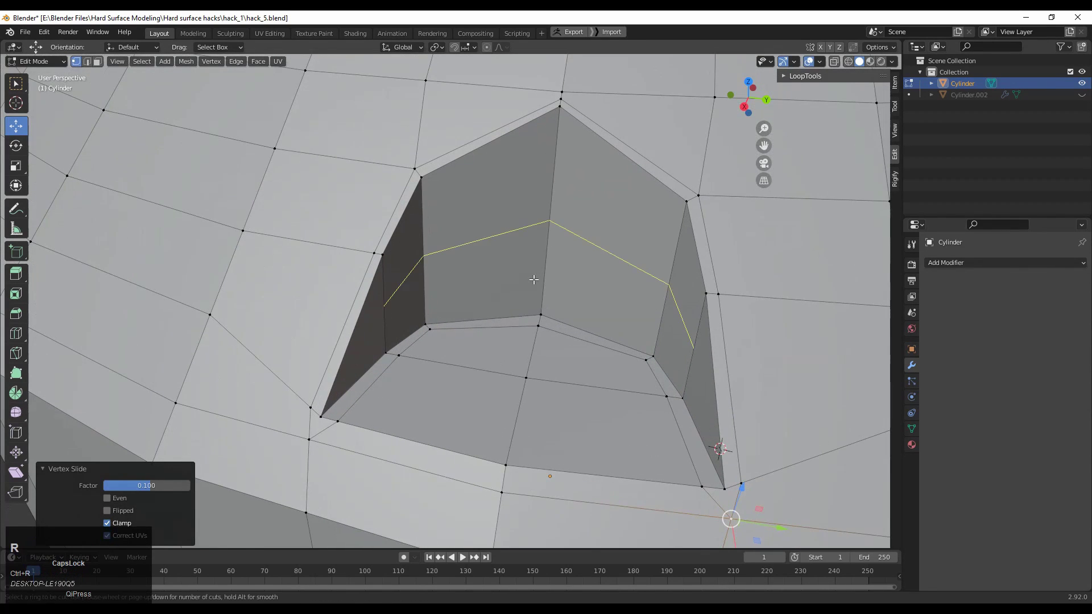
left_click(534, 279)
left_click(564, 185)
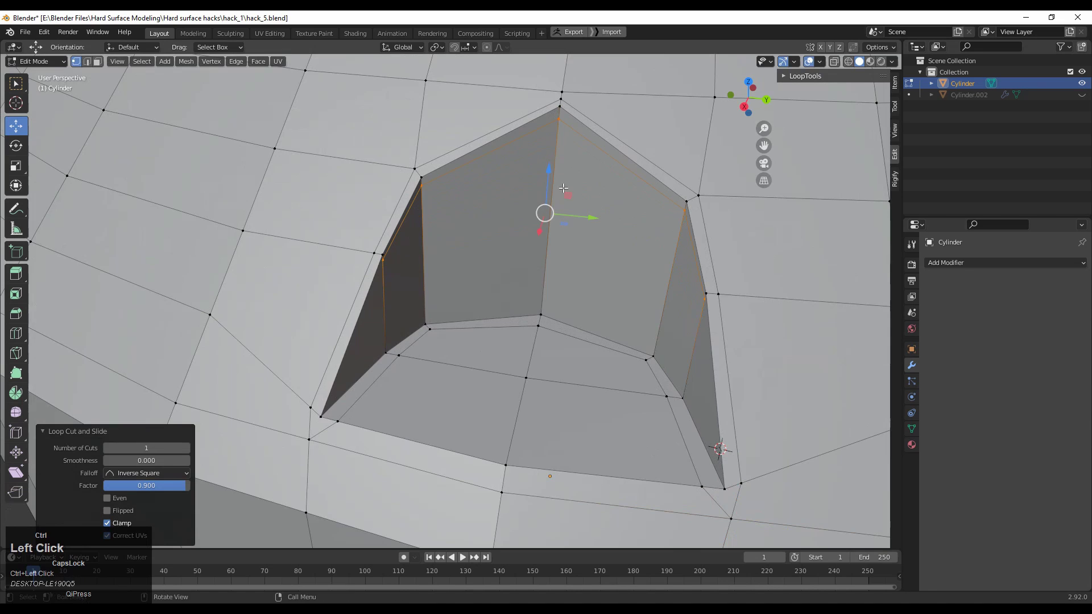
Step: Add a support loop across the floor and around the walls, slid toward the notch's front edge with factor -0.800
middle_click_drag(564, 186, 416, 294)
key("ctrl+r")
left_click(328, 347)
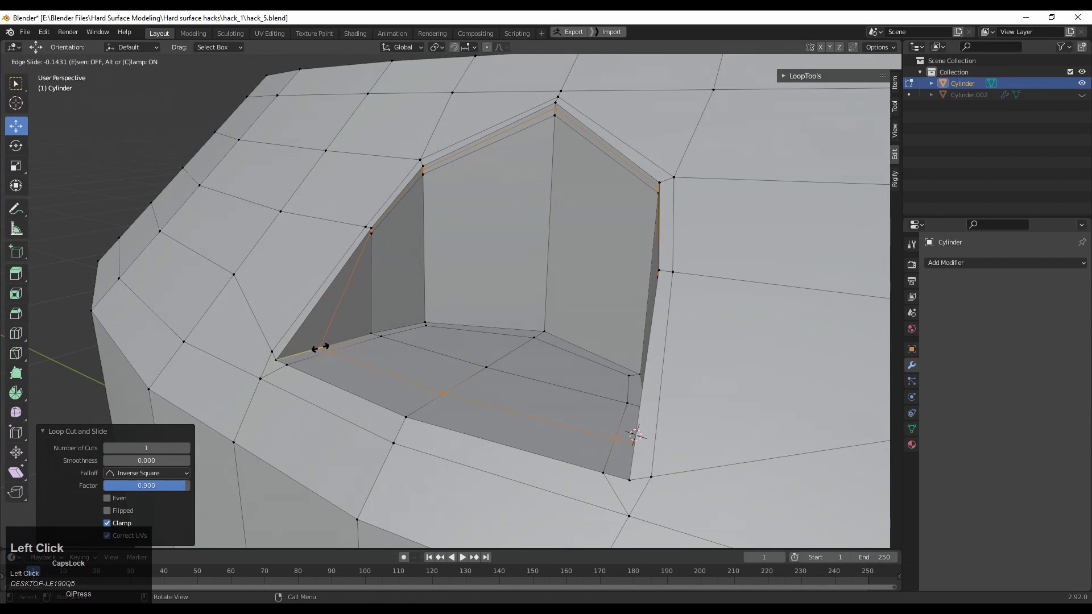
left_click(285, 350)
middle_click_drag(285, 350, 346, 334)
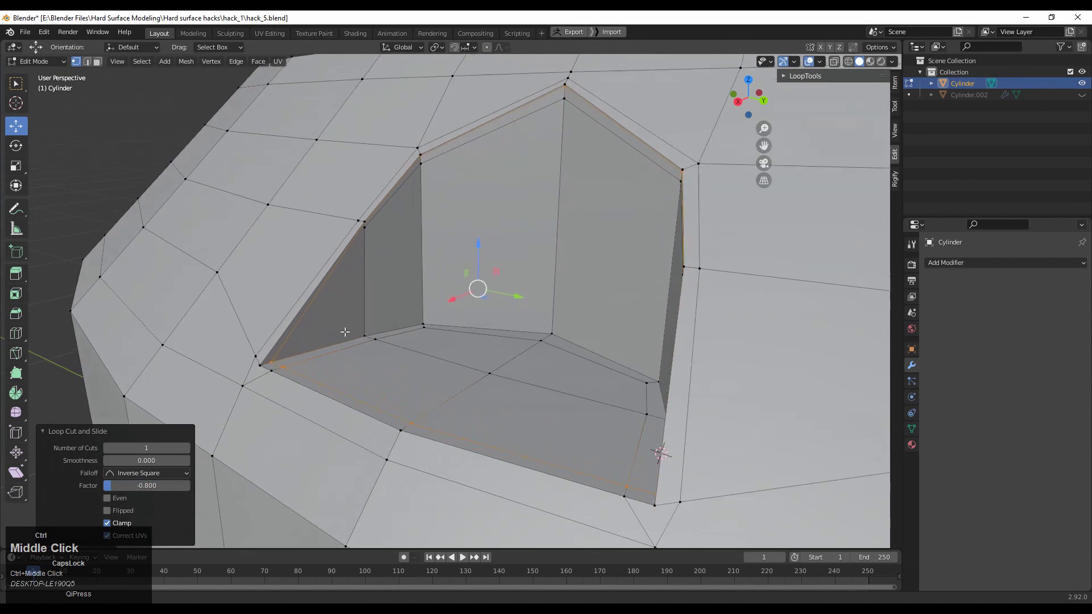
Step: Dissolve the segments of the latest loop that run along the notch's walls beside the upper edge
scroll(353, 317, "up", 2)
key("2")
left_click(302, 270)
key("ctrl+x")
middle_click_drag(370, 195, 586, 367)
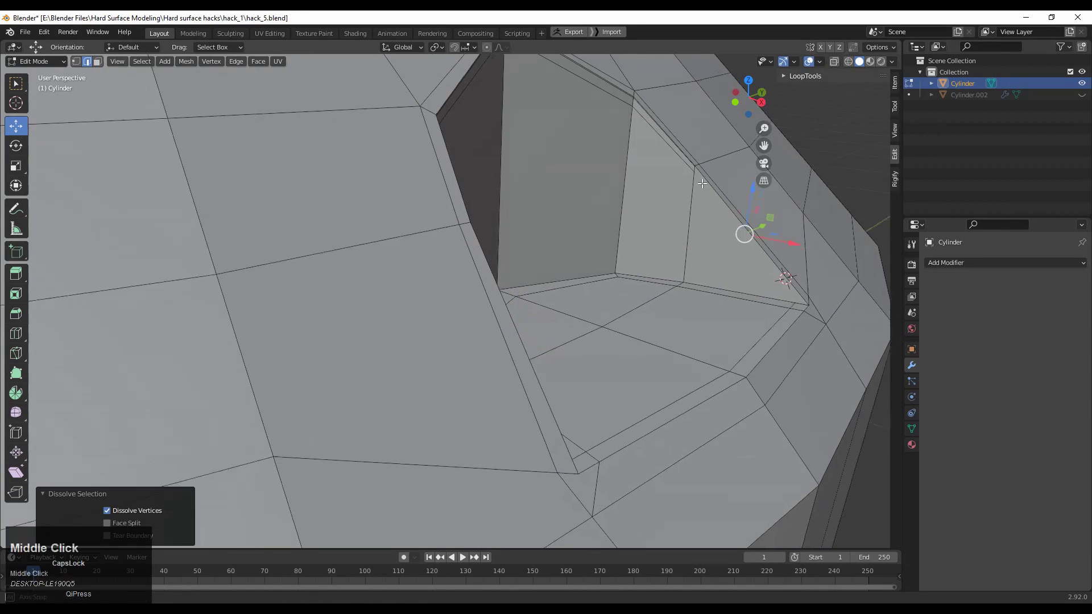
middle_click_drag(703, 183, 609, 199)
left_click(609, 199, "alt")
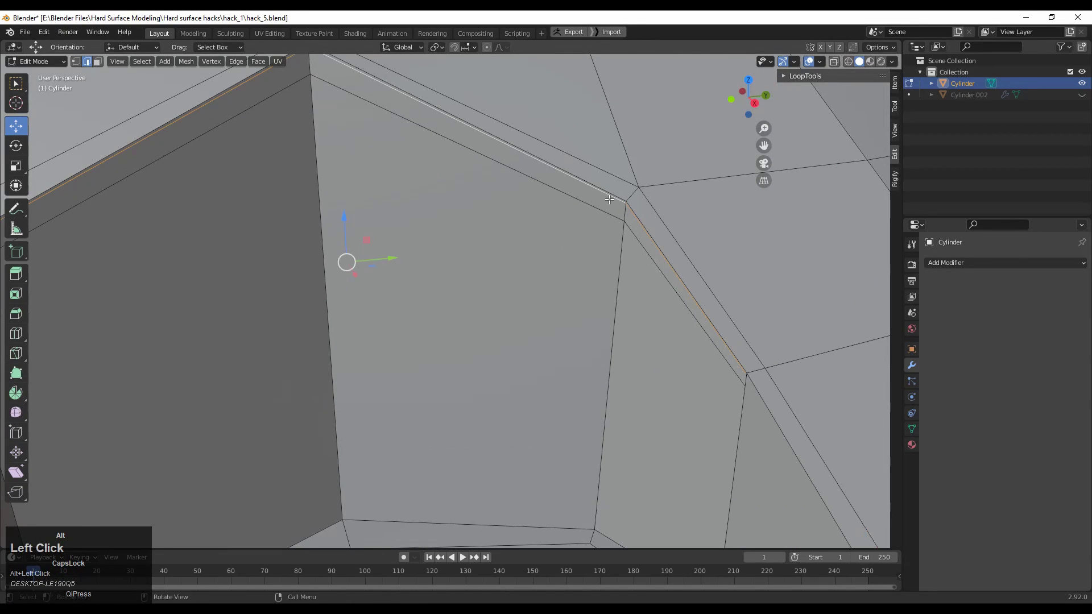
key("ctrl+x")
Step: Connect the ends of the upper wall support loop to the ends of the floor's front support loop
key("1")
left_click(745, 386)
scroll(746, 392, "down", 4)
middle_click_drag(745, 398, 229, 324)
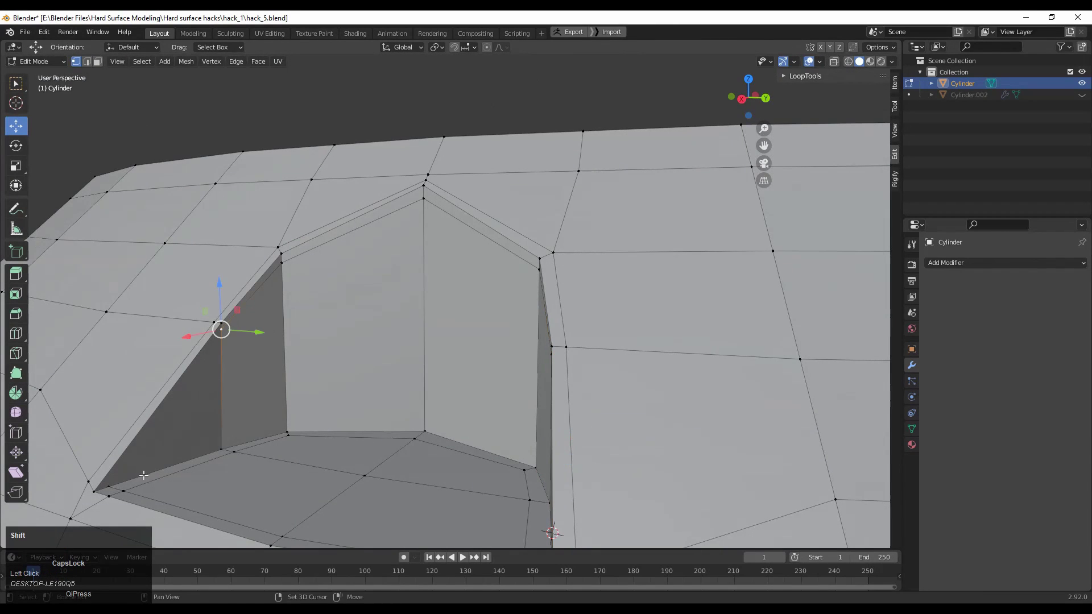
middle_click_drag(112, 483, 559, 333)
Step: Select the front support edges across the notch floor and slide them to adjust their distance from the front edge
left_click(557, 419, "ctrl")
middle_click_drag(407, 490, 436, 376, "shift")
middle_click_drag(436, 375, 407, 341)
key("g")
key("g")
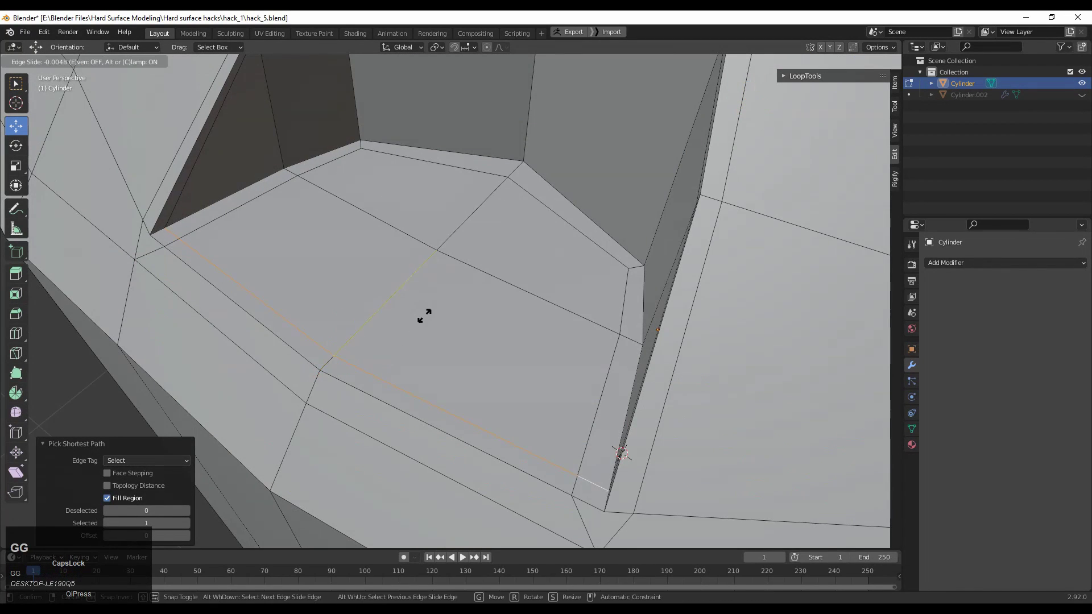
left_click(276, 400)
Step: Add a Subdivision Surface modifier to the cylinder and turn off its viewport display
middle_click_drag(347, 307, 398, 364, "ctrl")
middle_click_drag(398, 364, 520, 457)
middle_click_drag(600, 458, 663, 432, "ctrl")
middle_click_drag(663, 432, 693, 472)
key("Tab")
left_click(1023, 265)
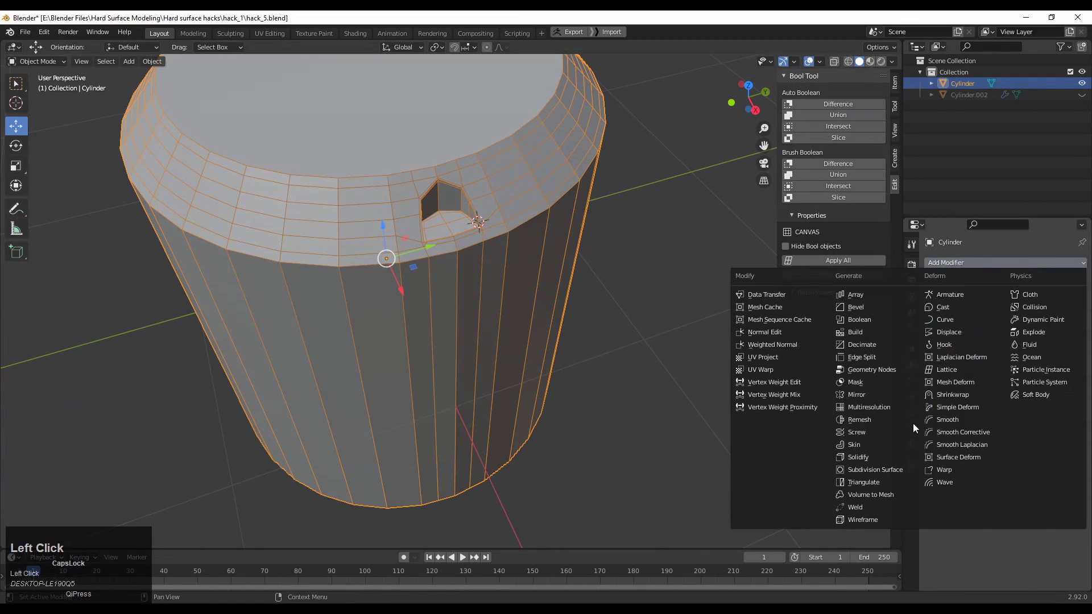
left_click(904, 423)
middle_click_drag(716, 413, 432, 307, "ctrl")
key("Tab")
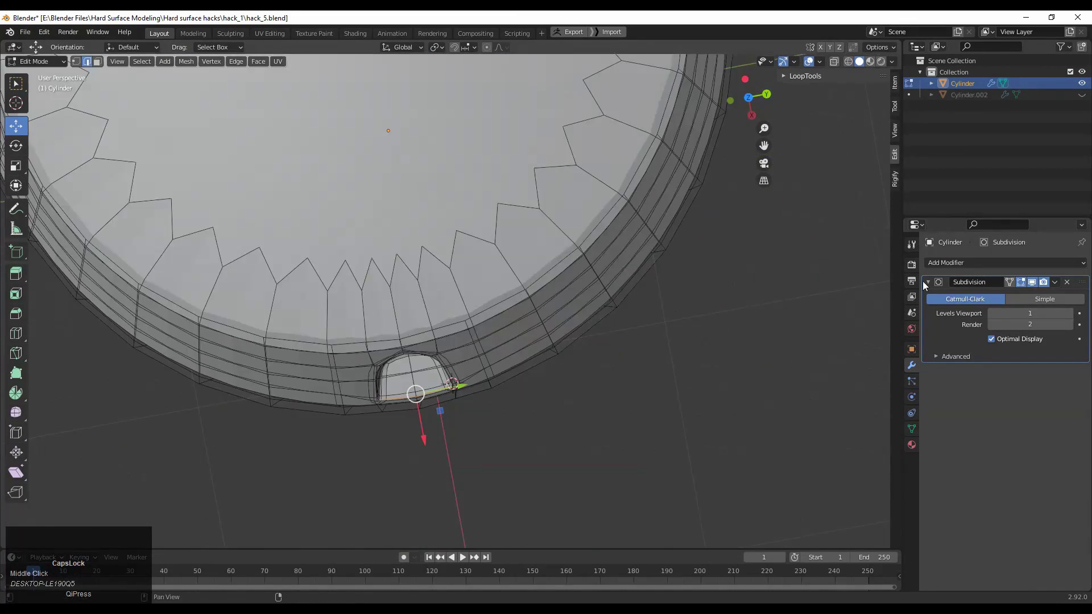
left_click(1032, 283)
Step: Inset the cylinder's top cap face and delete the inner face to open the top
middle_click_drag(554, 319, 541, 367, "ctrl")
key("Tab")
left_click(465, 251)
key("Tab")
left_click(482, 235)
left_click(483, 234)
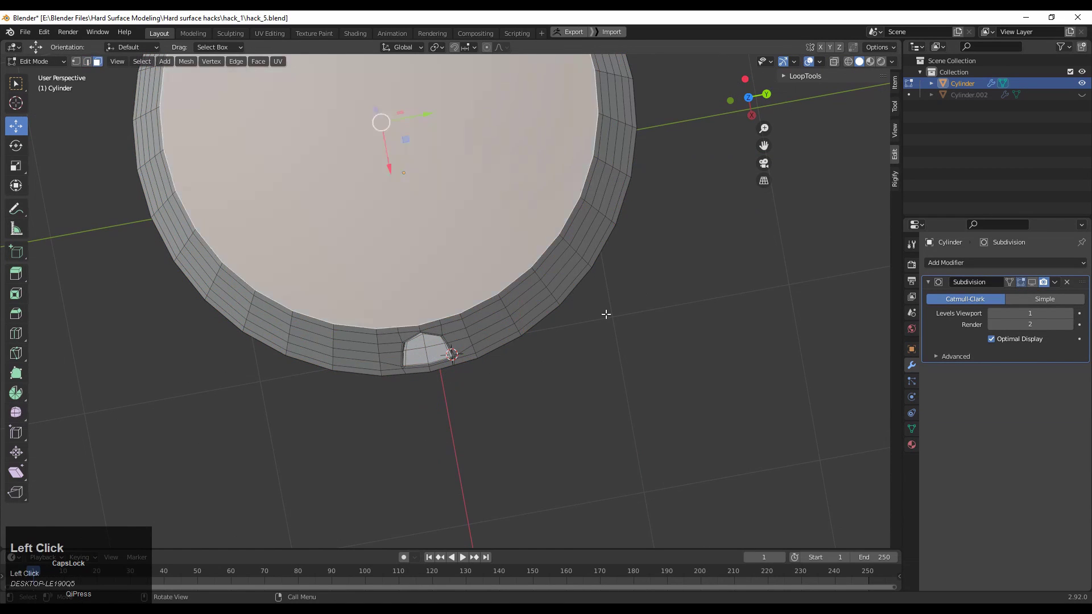
middle_click_drag(564, 291, 586, 252)
key("i")
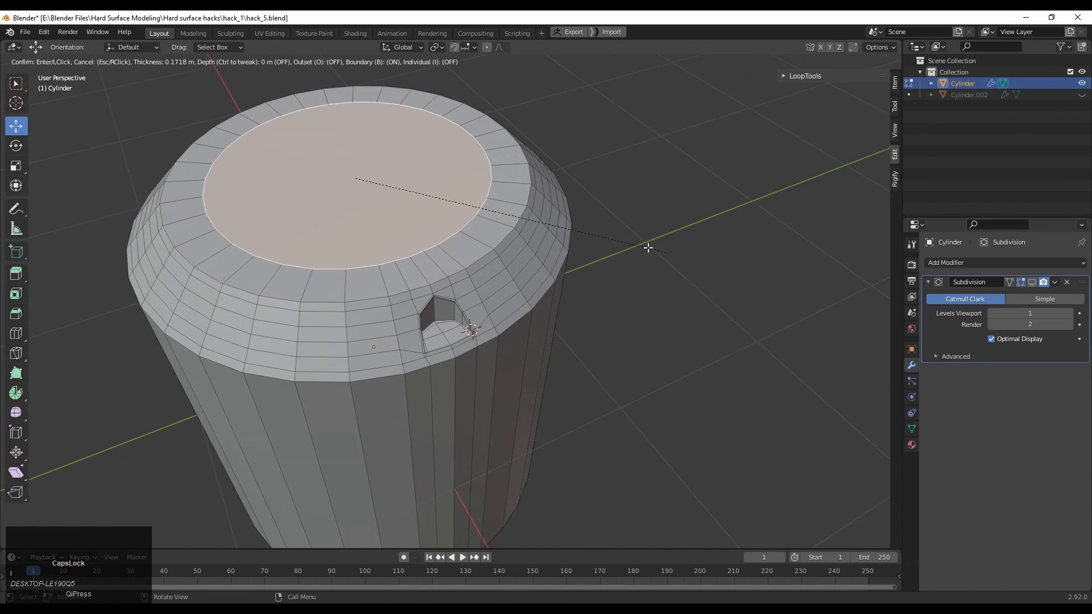
left_click(663, 268)
key("x")
left_click(524, 223)
Step: Add a centred horizontal loop cut around the cylinder wall and delete the faces below it
middle_click_drag(532, 410, 505, 538)
key("ctrl+r")
left_click(502, 334)
right_click(502, 334)
left_click(502, 341, "alt")
left_click(510, 435, "shift")
key("x")
left_click(510, 435)
Step: Examine the opened cylinder and the support topology around the notch up close
key("Tab")
middle_click_drag(528, 385, 477, 512, "shift")
middle_click_drag(483, 484, 568, 387, "ctrl")
middle_click_drag(569, 386, 597, 270, "shift")
middle_click_drag(521, 432, 518, 349, "ctrl")
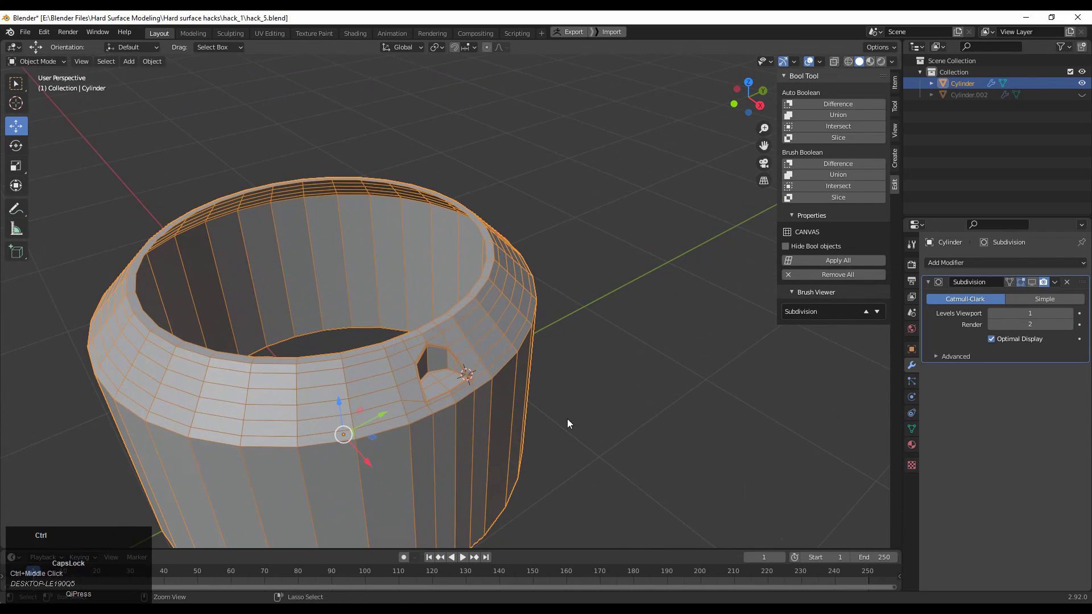
scroll(580, 393, "up", 2)
key("Tab")
key("Tab")
middle_click_drag(578, 398, 756, 307)
middle_click_drag(547, 376, 549, 296, "ctrl")
middle_click_drag(583, 288, 503, 276)
middle_click_drag(503, 282, 563, 333, "shift")
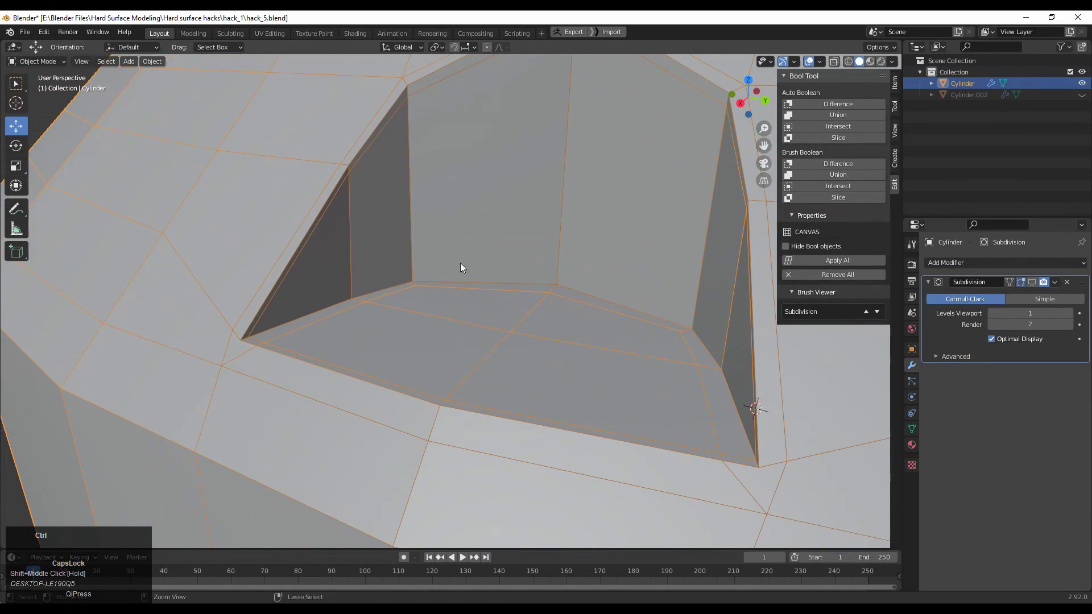
Step: Turn the Subdivision modifier's viewport display back on and set its viewport level to 2
key("Tab")
key("ctrl+r")
right_click(415, 241)
middle_click_drag(509, 342, 510, 500, "ctrl")
key("Tab")
right_click(190, 175)
left_click(190, 175)
middle_click_drag(190, 189, 1078, 429)
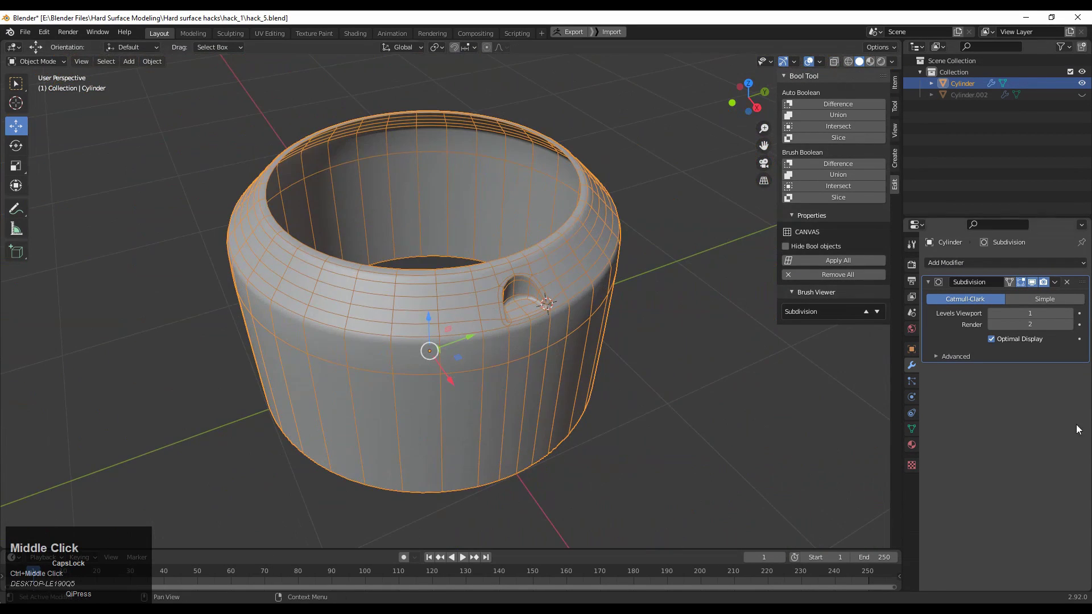
left_click(1071, 314)
left_click(780, 430)
middle_click_drag(665, 455, 498, 331, "shift")
Step: Add a horizontal loop cut around the outer wall below the sloped rim, slid toward the edge with factor -0.8
key("Tab")
key("ctrl+r")
left_click(494, 332)
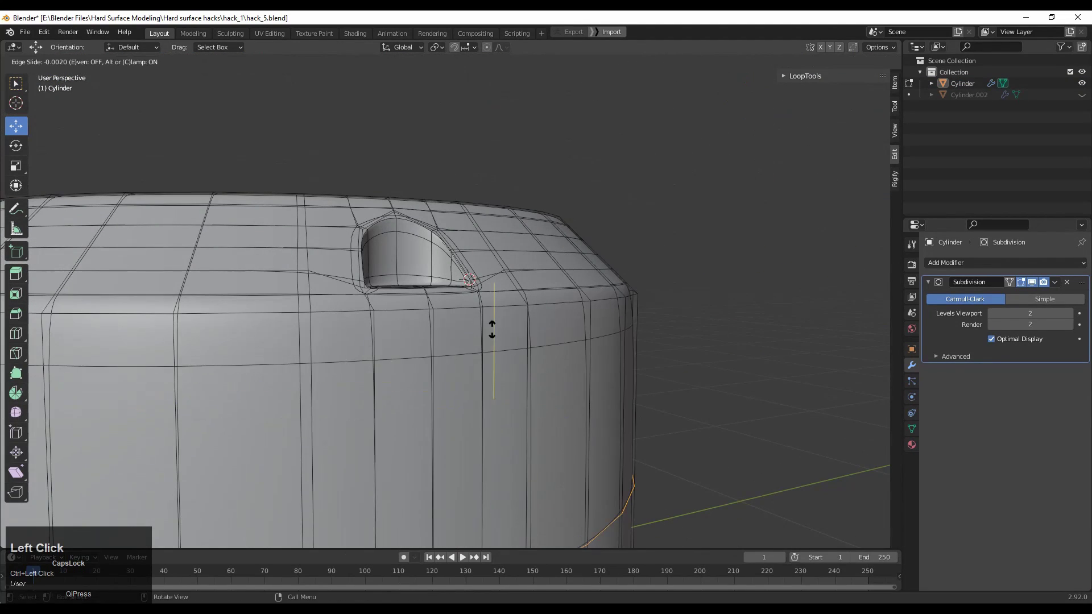
left_click(541, 107)
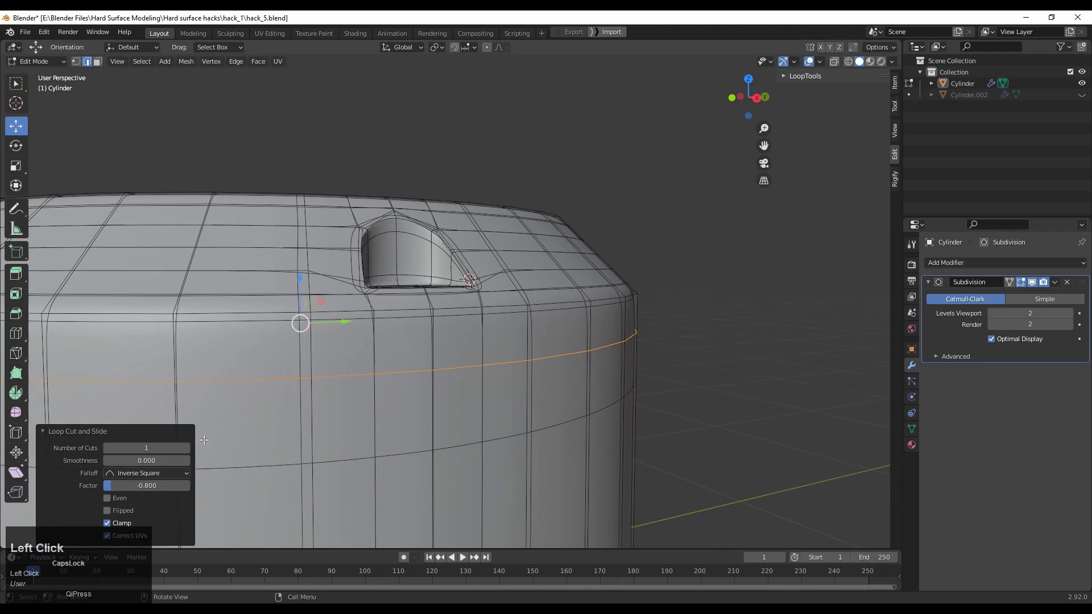
Step: Turn off the wireframe overlay and edge-slide the new wall loop closer to the rim's outer edge
left_click(819, 61)
left_click(752, 253)
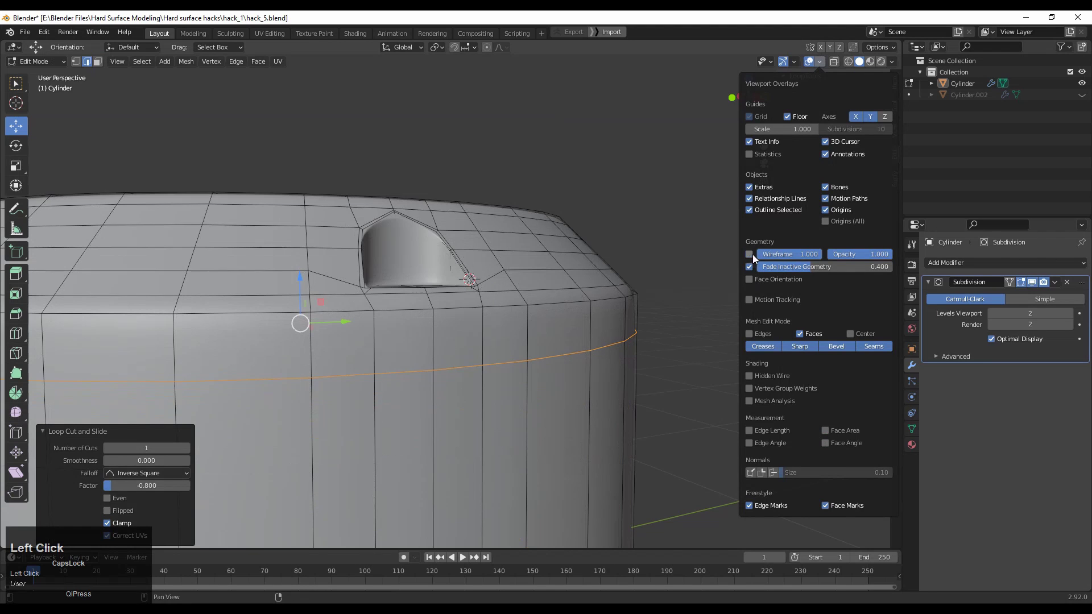
middle_click_drag(616, 316, 601, 361)
middle_click_drag(665, 348, 621, 320)
key("g")
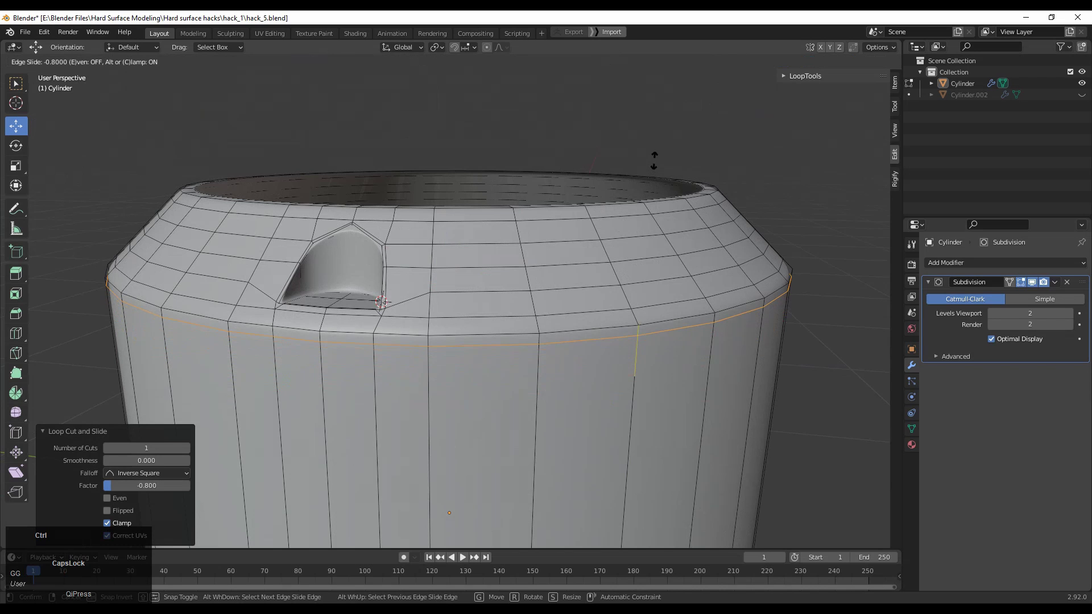
left_click(656, 157)
Step: Add a loop cut on the slope just above the outer rim edge, below the notch, with factor -0.4
middle_click_drag(556, 205, 536, 241)
middle_click_drag(398, 335, 450, 296, "shift")
middle_click_drag(451, 296, 451, 264, "ctrl")
key("ctrl+r")
left_click(413, 335, "ctrl")
left_click(412, 343)
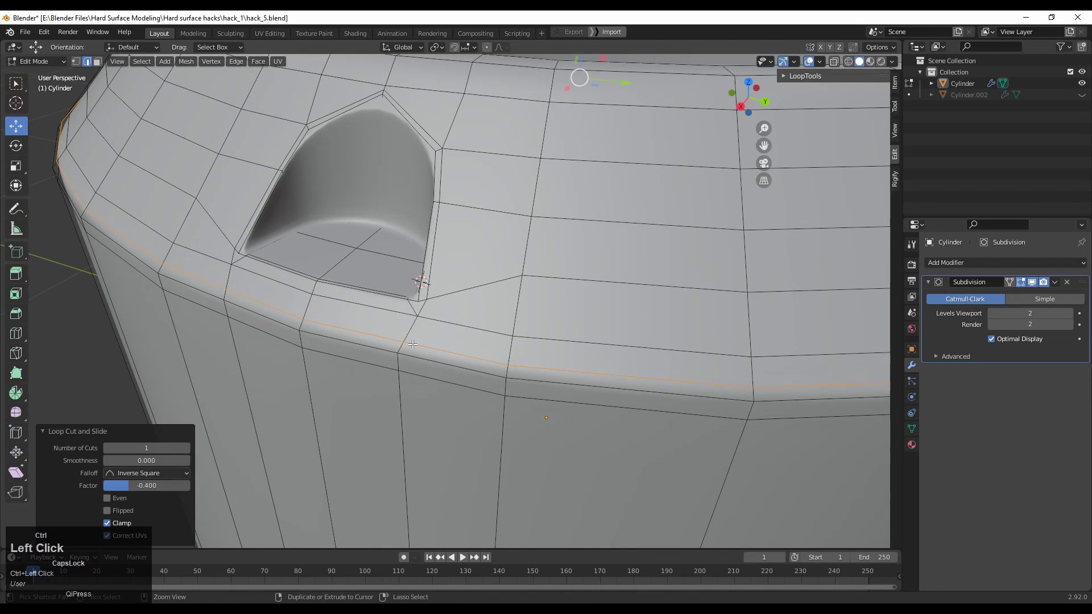
Step: Select the support loop just below the outer rim edge and slide it closer to that edge
left_click(413, 377, "alt")
key("g")
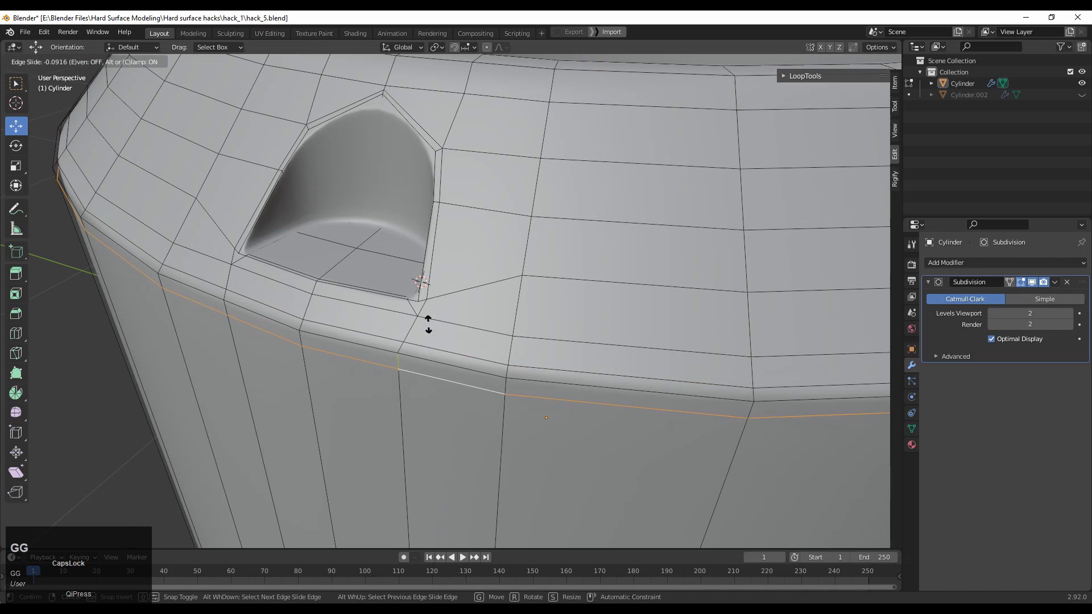
left_click(447, 260)
Step: Set the Subdivision modifier's viewport level to 3 and inspect the smoothed rim and notch
key("Tab")
middle_click_drag(449, 261, 565, 273)
middle_click_drag(566, 273, 571, 321, "shift")
scroll(572, 316, "up", 2)
left_click(573, 286)
left_click(1069, 313)
middle_click_drag(783, 366, 565, 335)
left_click(578, 398)
key("Tab")
scroll(602, 362, "down", 3)
key("Tab")
scroll(598, 323, "down", 4)
left_click(565, 335)
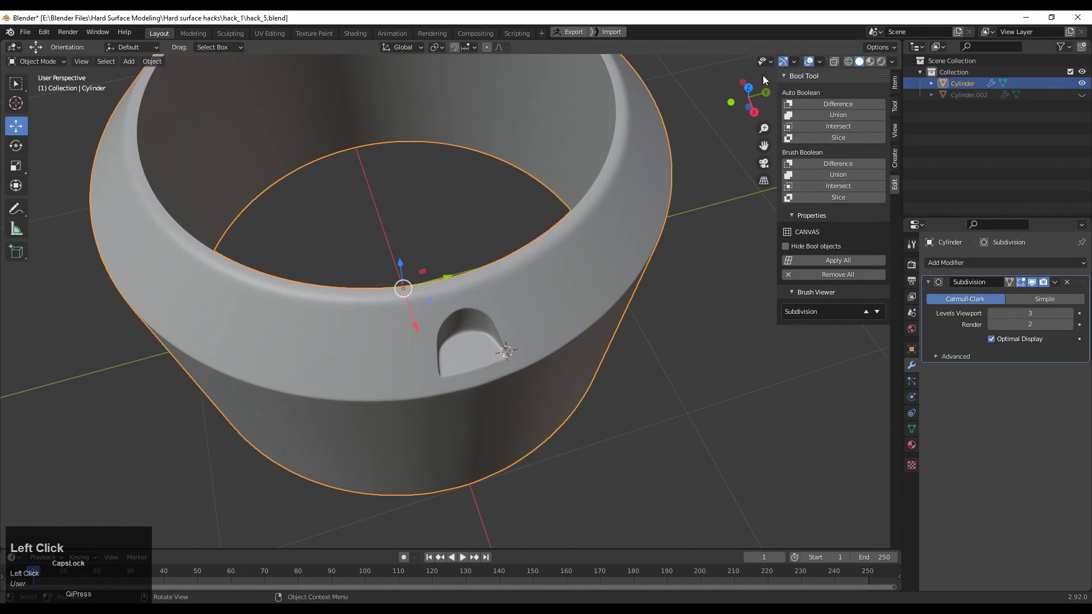
Step: View the ring from the top in Edit Mode and turn on X-ray
left_click(748, 83)
key("Tab")
middle_click_drag(552, 391, 641, 399, "shift")
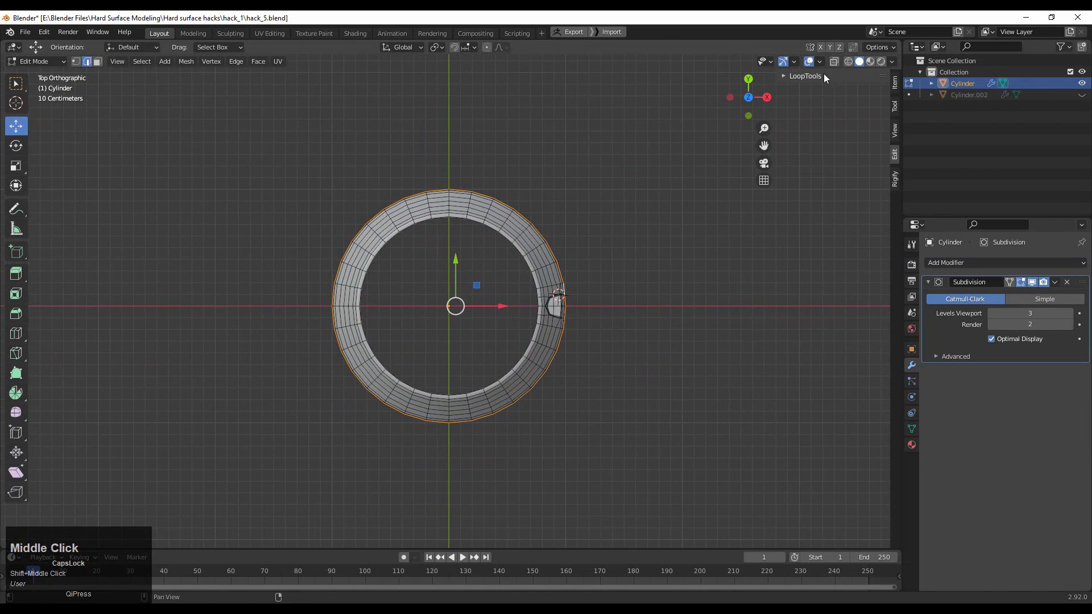
left_click(833, 61)
left_click_drag(447, 137, 202, 520)
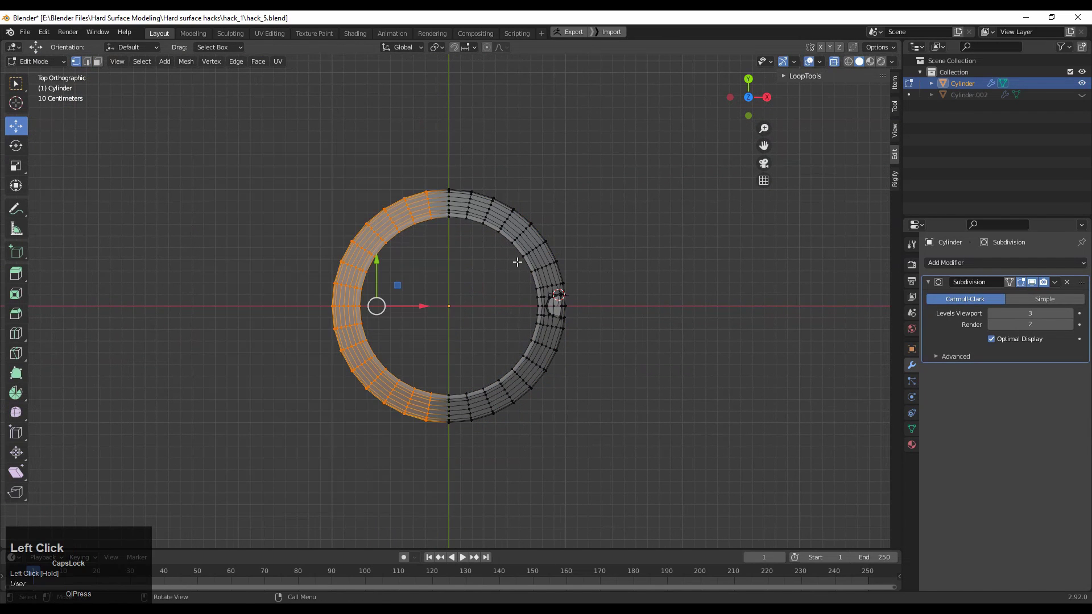
key("x")
left_click(506, 239)
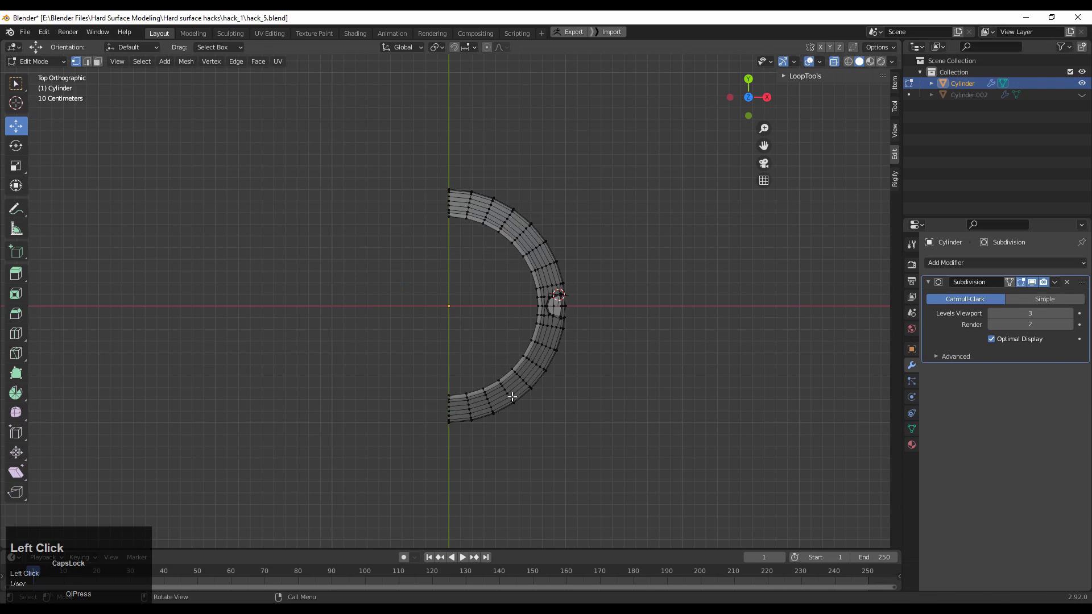
key("ctrl+z")
key("ctrl+z")
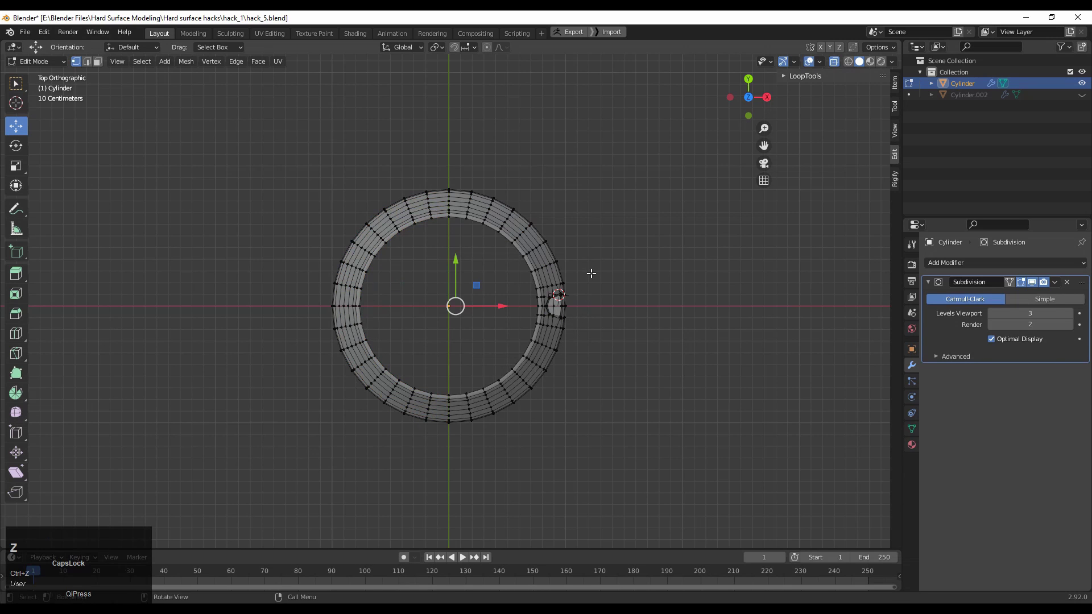
Step: Rotate the ring object 45° clockwise about Z in the top view
key("Tab")
key("r")
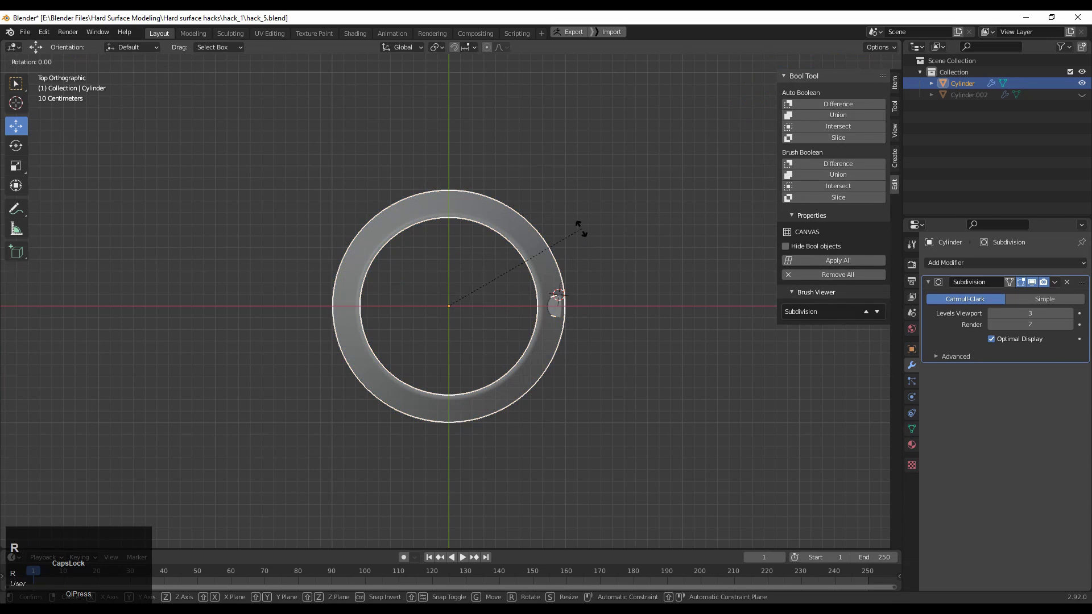
left_click(631, 351)
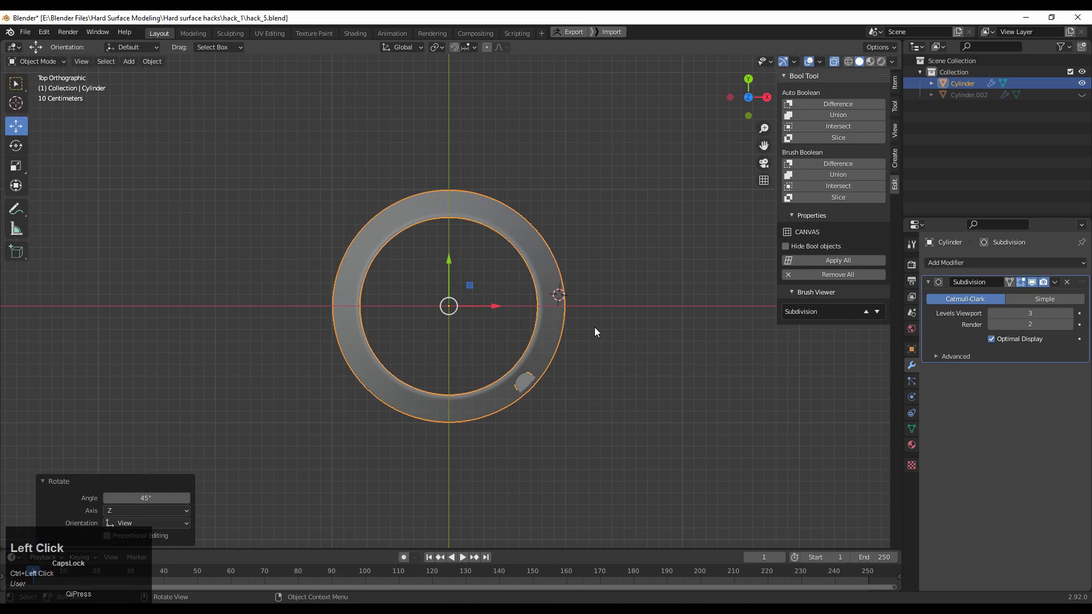
Step: Delete three quarters of the ring's vertices, keeping only the quarter that contains the notch
key("Tab")
left_click_drag(641, 152, 230, 299)
left_click_drag(444, 281, 257, 439, "shift")
key("x")
left_click(315, 344)
middle_click_drag(563, 356, 535, 119, "ctrl")
Step: Select the outer rim vertices beside the notch's lower corner in top view and shift them inward using the Normal orientation
key("Tab")
left_click(749, 81)
key("Tab")
middle_click_drag(516, 319, 604, 213, "ctrl")
key("1")
middle_click_drag(721, 370, 562, 382, "shift")
left_click_drag(444, 318, 444, 317)
middle_click_drag(455, 399, 440, 393, "shift")
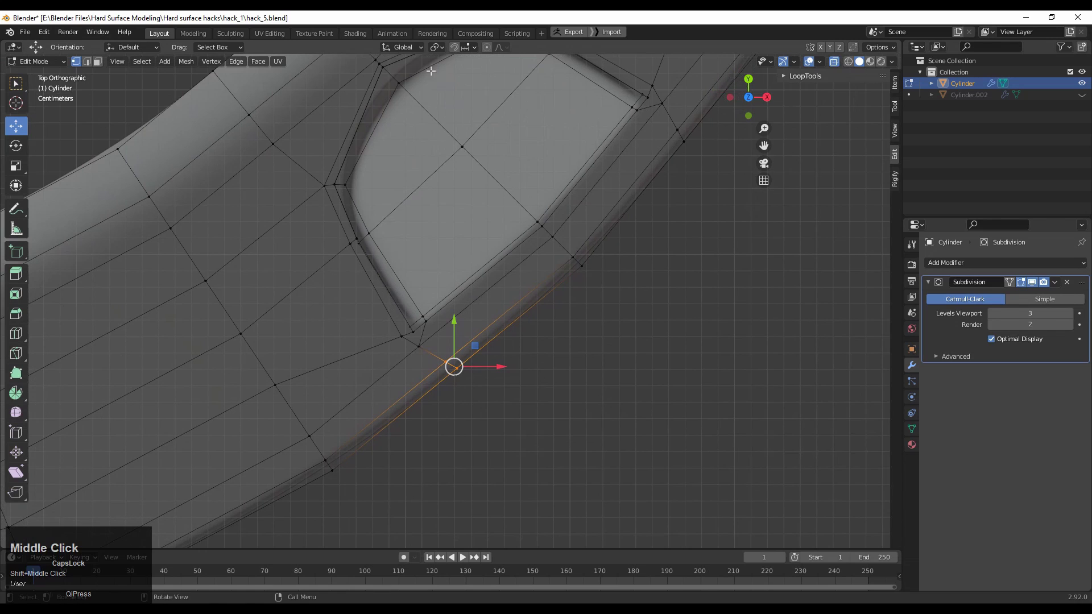
left_click(403, 46)
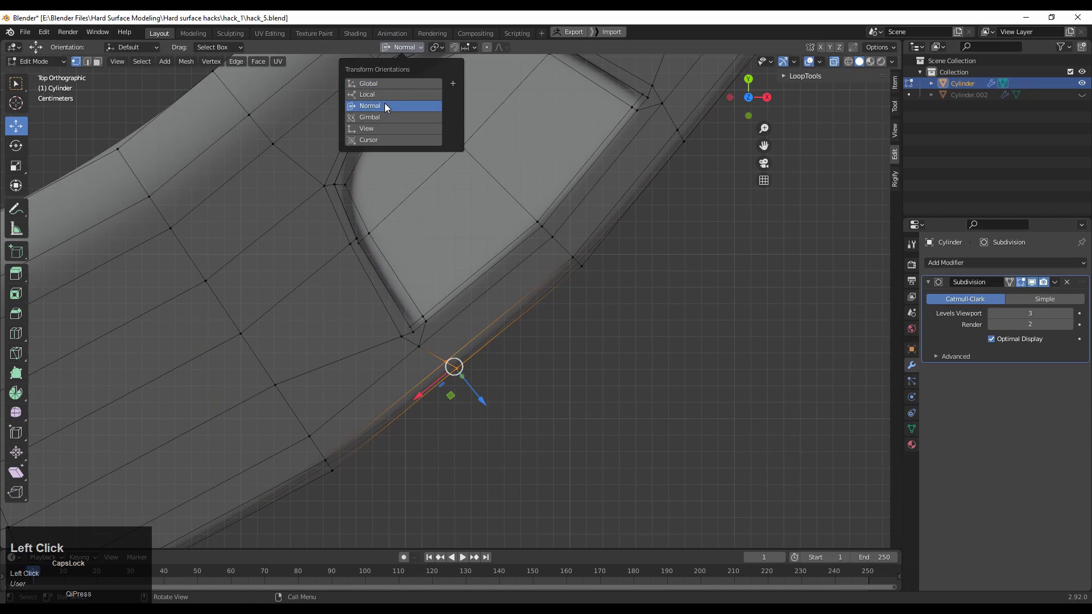
left_click(384, 105)
left_click_drag(485, 399, 452, 362)
key("ctrl+z")
left_click_drag(484, 396, 438, 349)
left_click_drag(479, 395, 482, 403)
Step: Adjust the outer rim vertices at the notch's corners along their normals, including a 0.002493 m move
left_click_drag(710, 165, 672, 114)
middle_click_drag(661, 217, 616, 223, "shift")
left_click_drag(667, 168, 677, 174)
left_click_drag(397, 349, 445, 411)
middle_click_drag(597, 263, 806, 52, "ctrl")
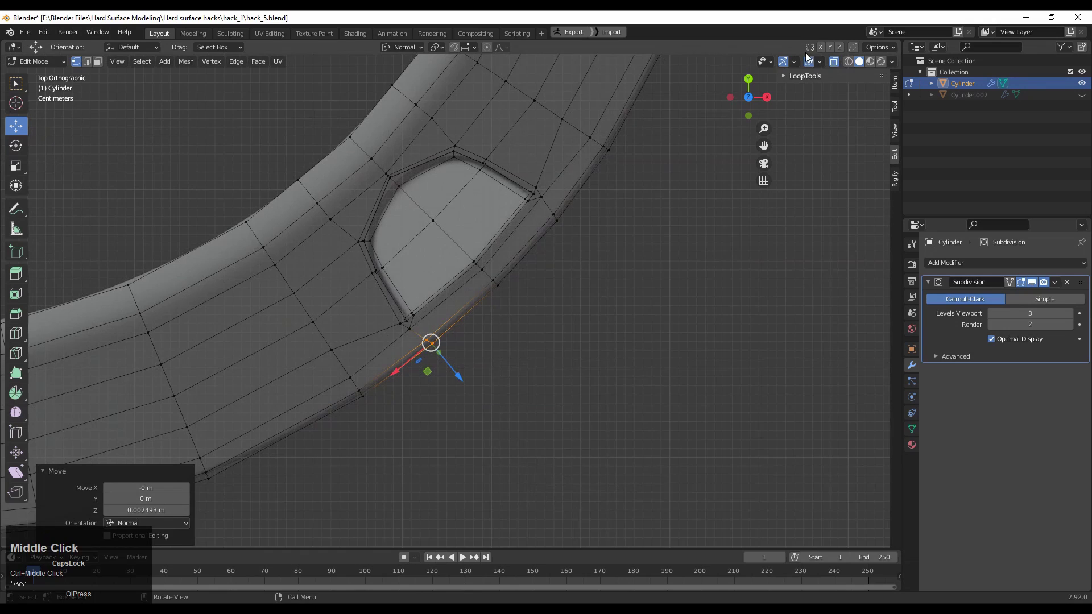
Step: Turn off X-ray and dissolve the support loop on the slope just above the outer rim edge
left_click(836, 62)
middle_click_drag(568, 472, 520, 234)
key("Tab")
key("Tab")
key("Tab")
key("2")
key("ctrl+x")
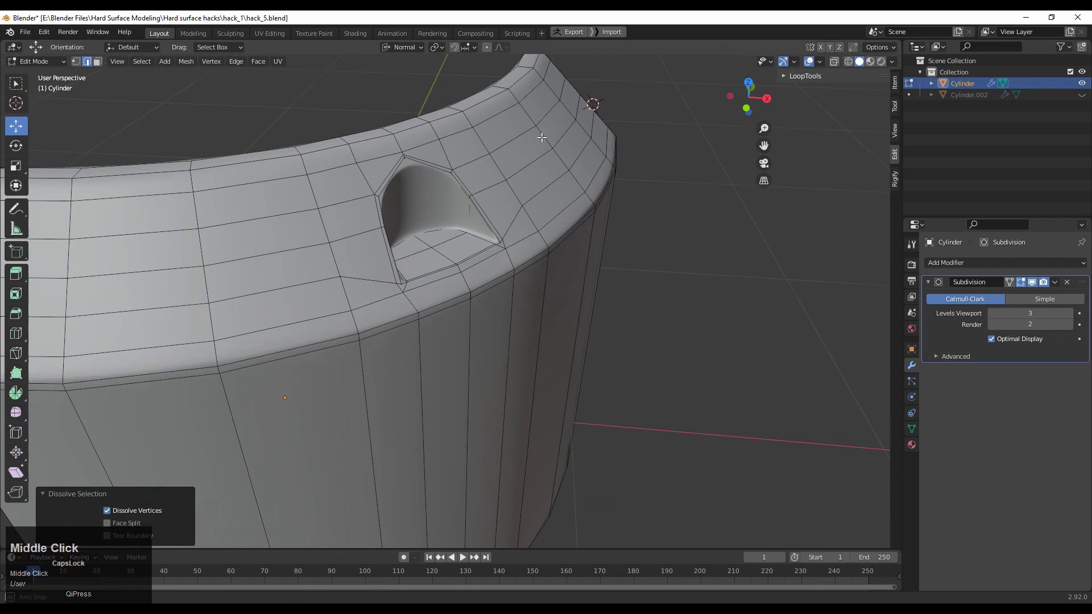
Step: In X-ray top view, move the outer rim vertices beside the notch's lower corner slightly along X using the Local orientation
middle_click_drag(476, 279, 720, 121)
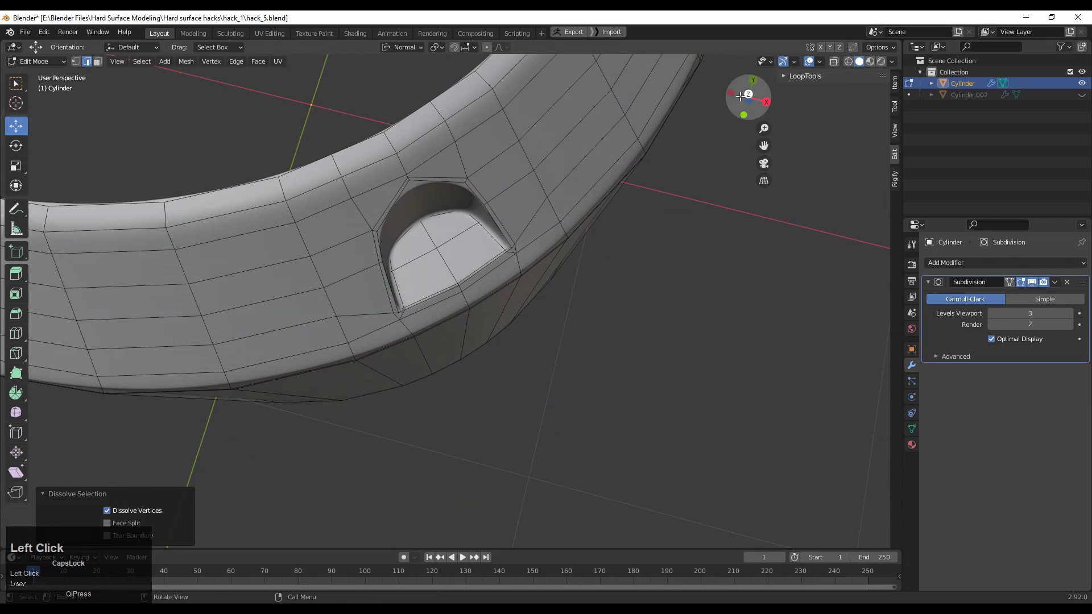
left_click(746, 95)
key("Tab")
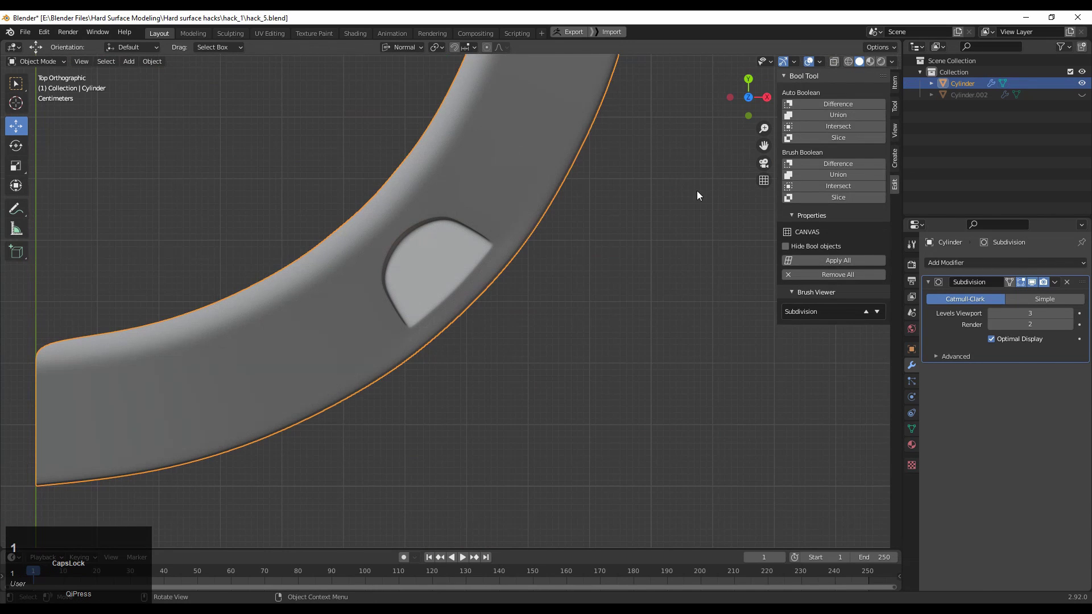
key("Tab")
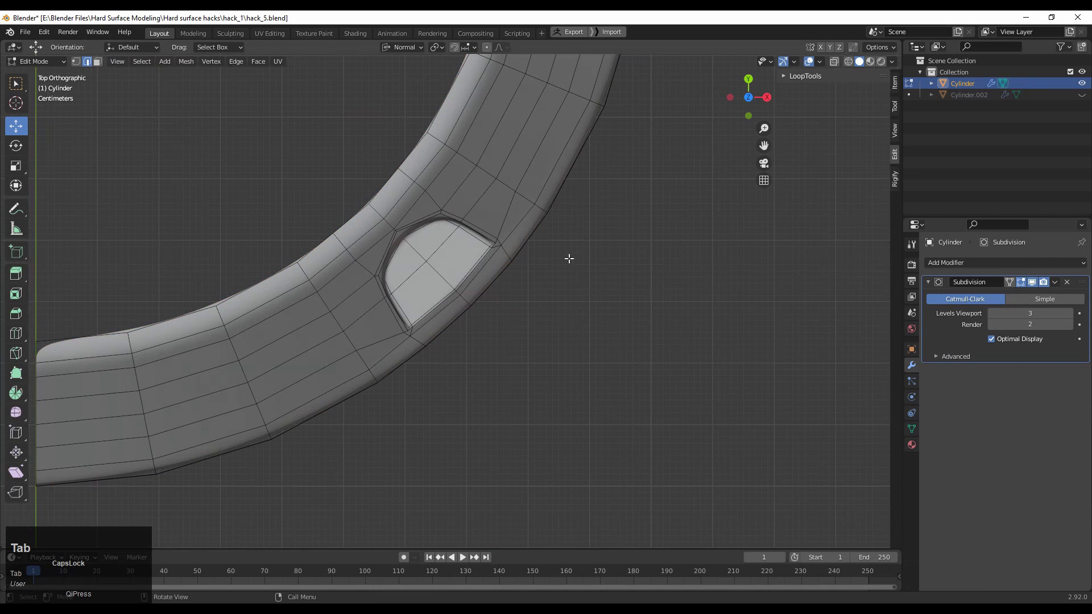
left_click(836, 62)
middle_click_drag(394, 382, 398, 290, "ctrl")
left_click_drag(458, 426, 397, 389)
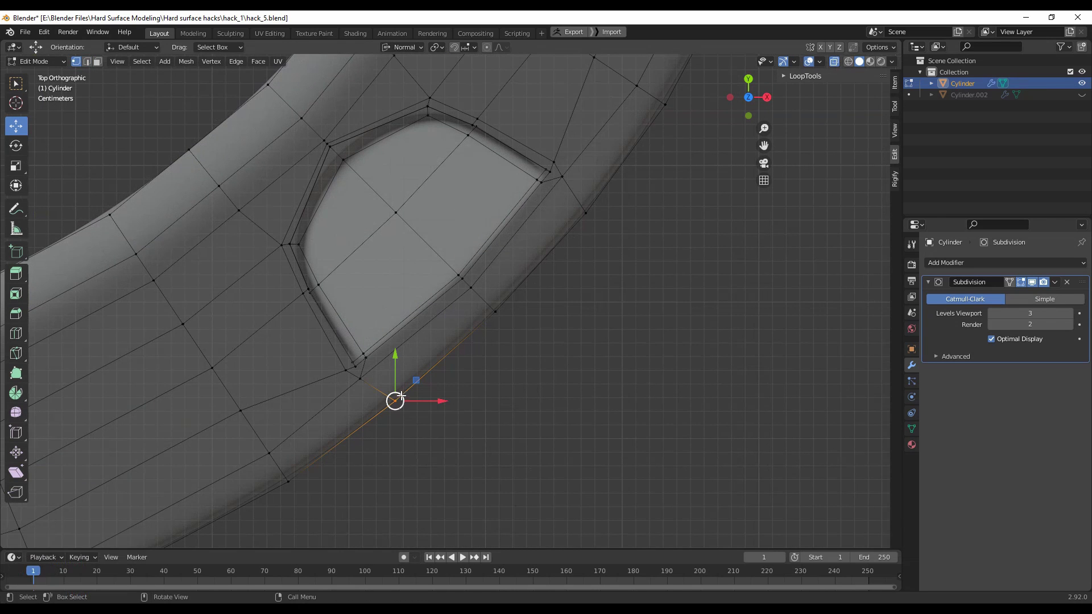
left_click(419, 48)
left_click(392, 95)
left_click_drag(422, 425, 420, 424)
Step: Nudge the outer rim vertices at both notch corners inward along local X, the lower corner's by -0.001118 m, and turn off X-ray
left_click(586, 213)
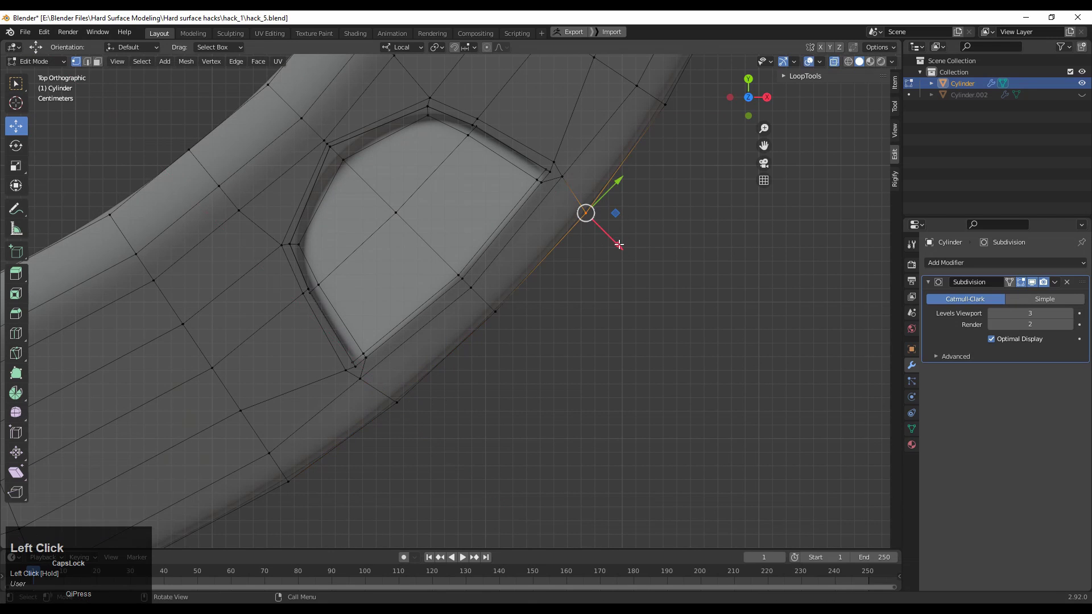
left_click(624, 247)
mouse_move(620, 243)
left_mouse_down()
mouse_move(606, 237)
mouse_move(615, 238)
left_mouse_up()
left_click(504, 312)
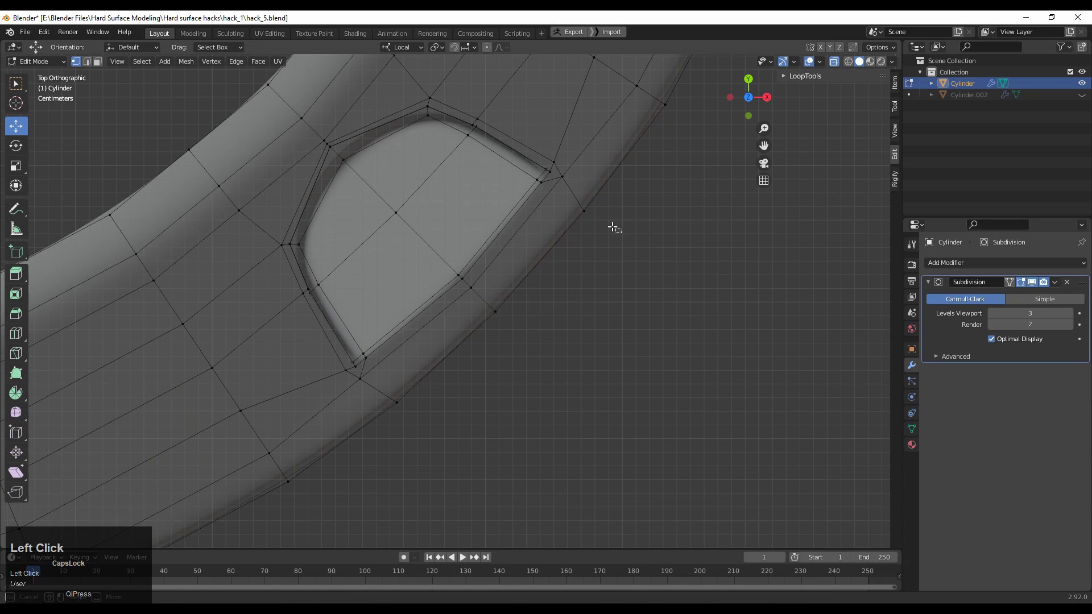
left_click_drag(653, 288, 567, 180)
left_click_drag(367, 376, 367, 375)
left_click_drag(441, 443, 437, 438)
key("alt+z")
Step: Add a loop cut on the slope just above the outer rim edge, slid to -0.7
middle_click_drag(680, 219, 554, 152)
middle_click_drag(609, 323, 546, 279, "shift")
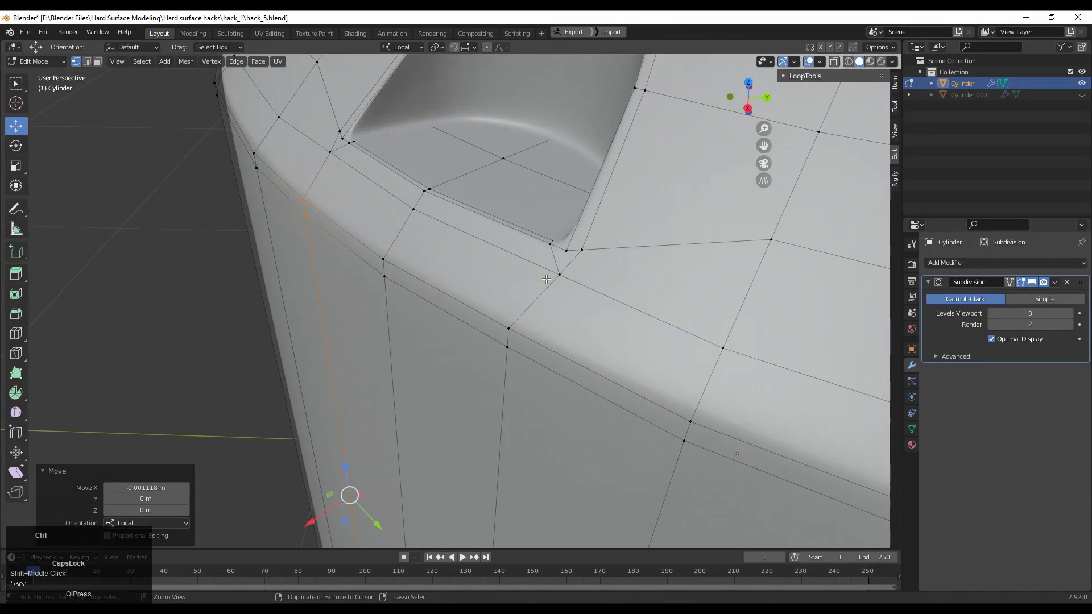
key("ctrl+r")
left_click(546, 282)
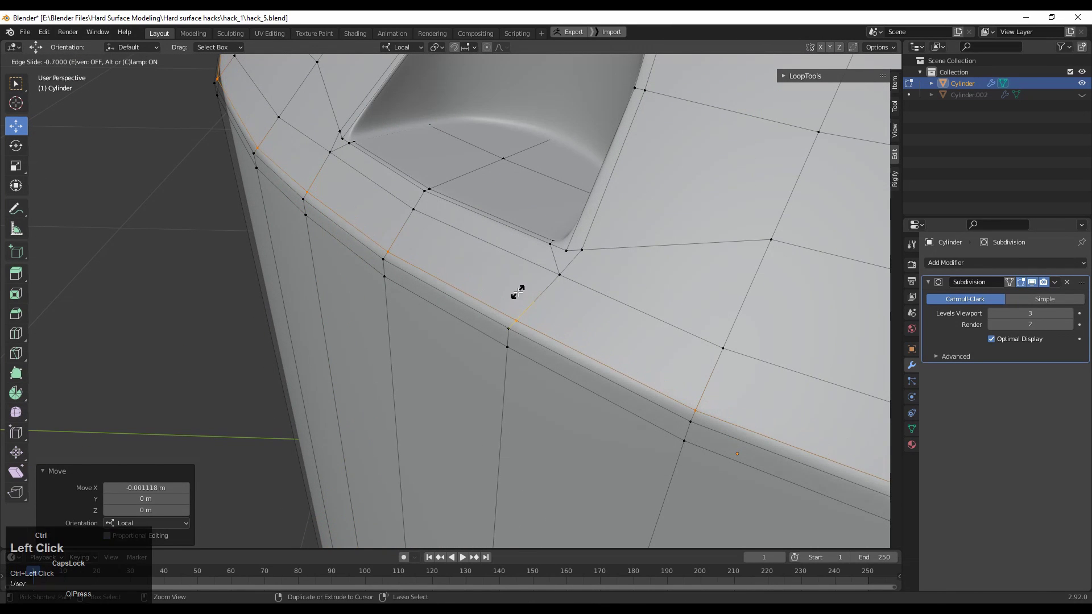
left_click(518, 292)
key("Tab")
middle_click_drag(415, 218, 599, 377, "ctrl")
left_click(599, 377)
middle_click_drag(561, 406, 512, 311, "ctrl")
middle_click_drag(510, 268, 558, 264, "shift")
key("Tab")
key("ctrl+r")
left_click(488, 136)
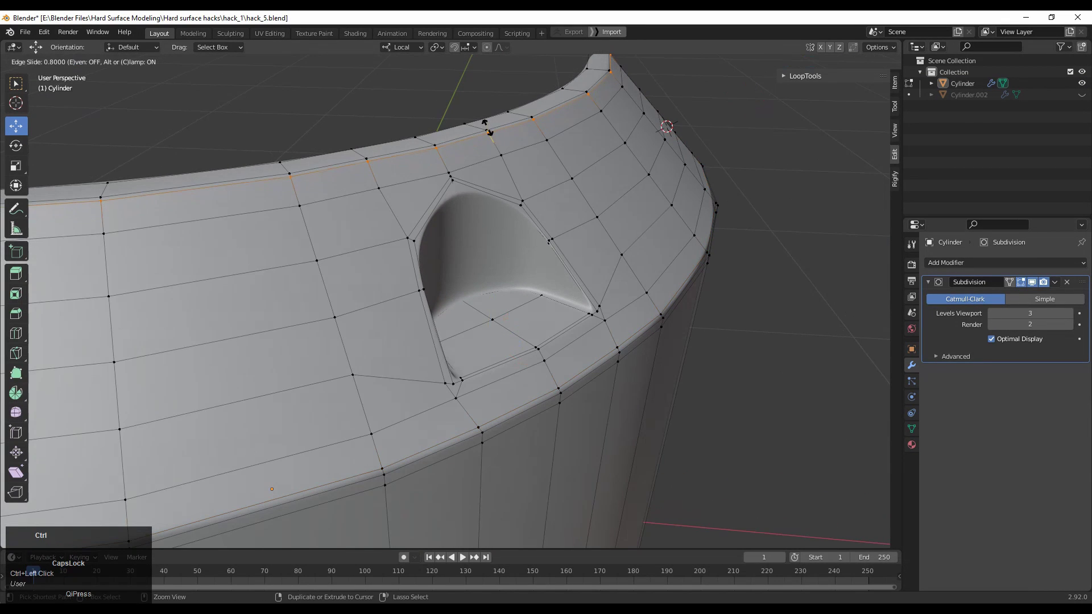
left_click(484, 122)
middle_click_drag(485, 122, 456, 126)
Step: Add support loop cuts on both sides of the inner rim edge, one on the slope and one on the narrow top face
key("ctrl+r")
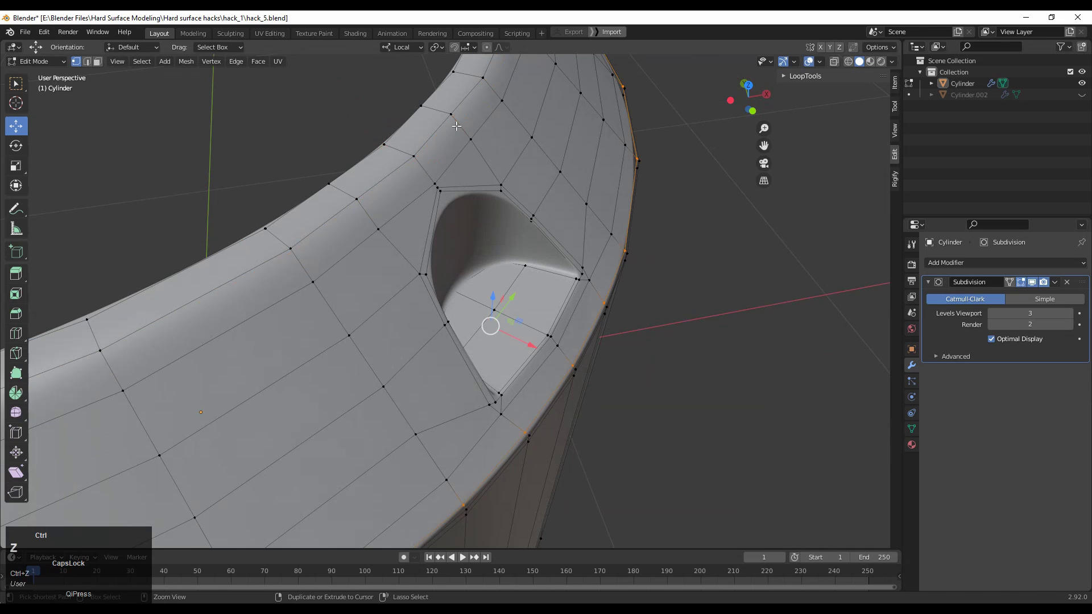
left_click(458, 127)
left_click(455, 116)
left_click(441, 108)
left_click(443, 112)
key("Tab")
middle_click_drag(598, 285, 505, 334)
left_click(505, 334)
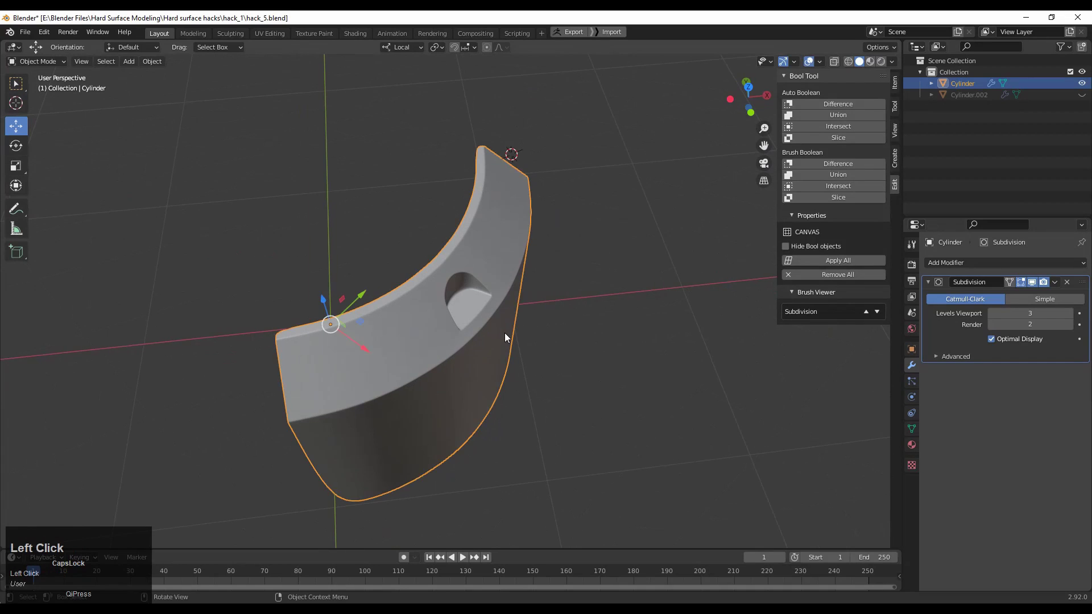
Step: Duplicate the quarter ring in place and hide the copy as a backup
left_click(749, 87)
scroll(501, 285, "down", 4)
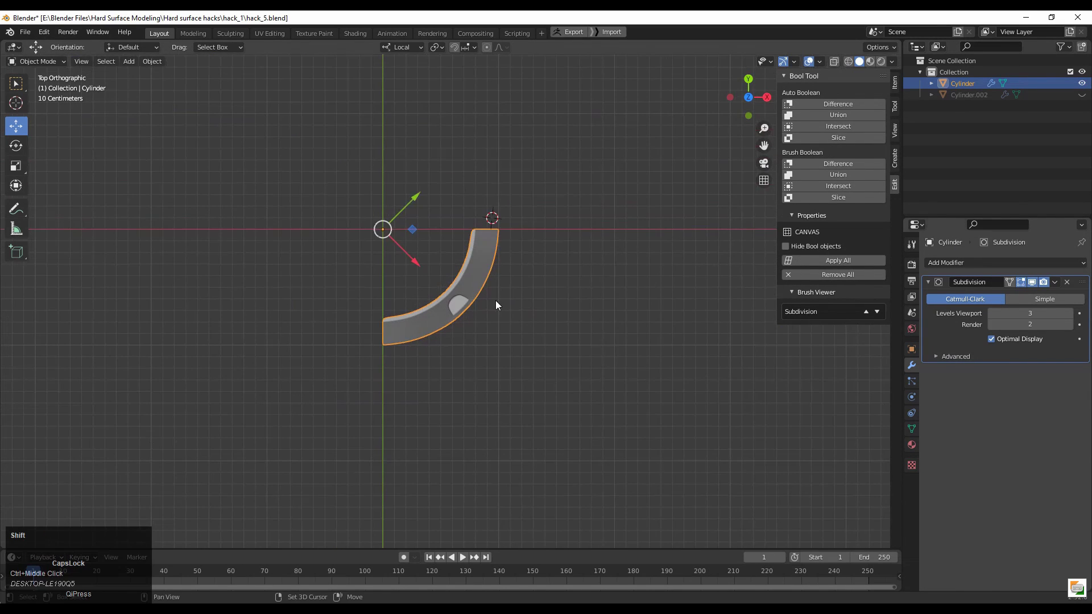
key("shift+d")
right_click(571, 274)
left_click(1082, 94)
left_click(453, 313)
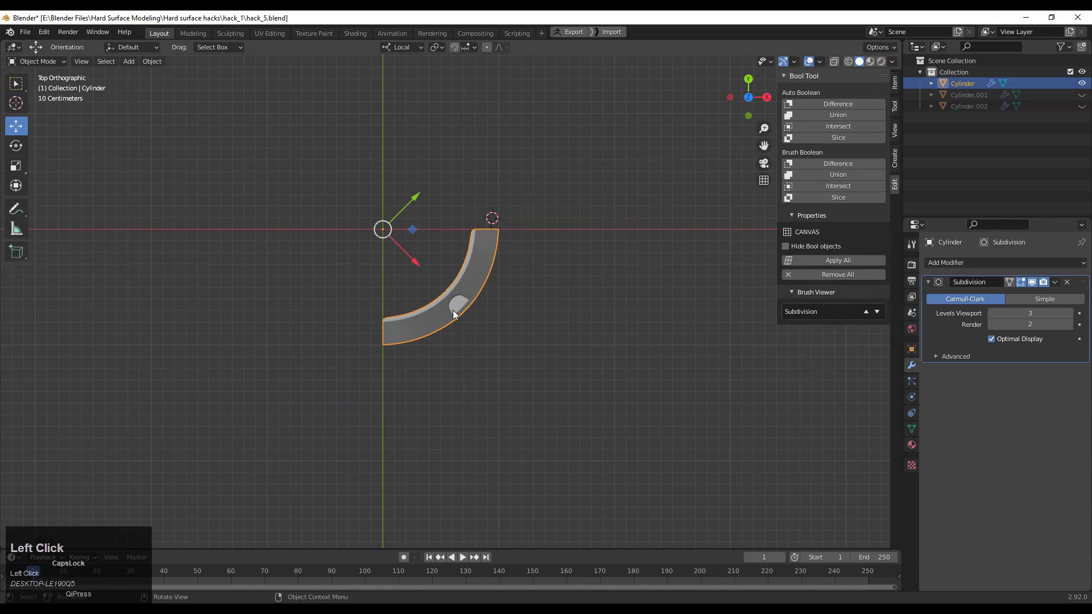
Step: Turn off viewport subdivision, duplicate the quarter in place and rotate the copy 90° to form a half ring
middle_click_drag(515, 287, 578, 318, "shift")
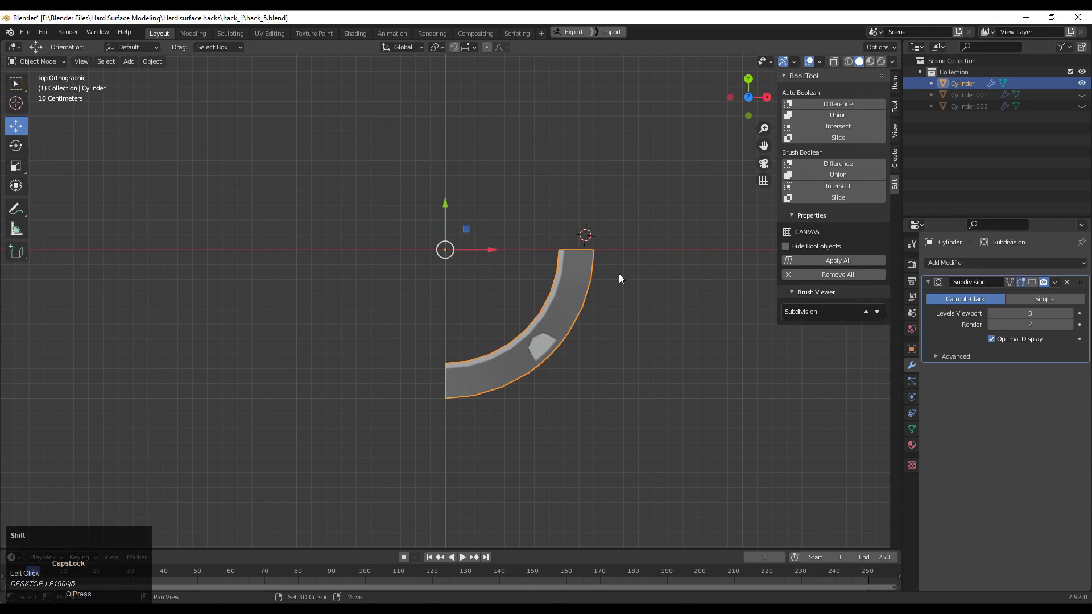
key("shift+d")
right_click(620, 279)
key("r")
left_click(500, 117)
Step: Duplicate both quarters in place and rotate the copies 180° to complete the ring
left_click(566, 315, "shift")
key("shift+d")
right_click(565, 314)
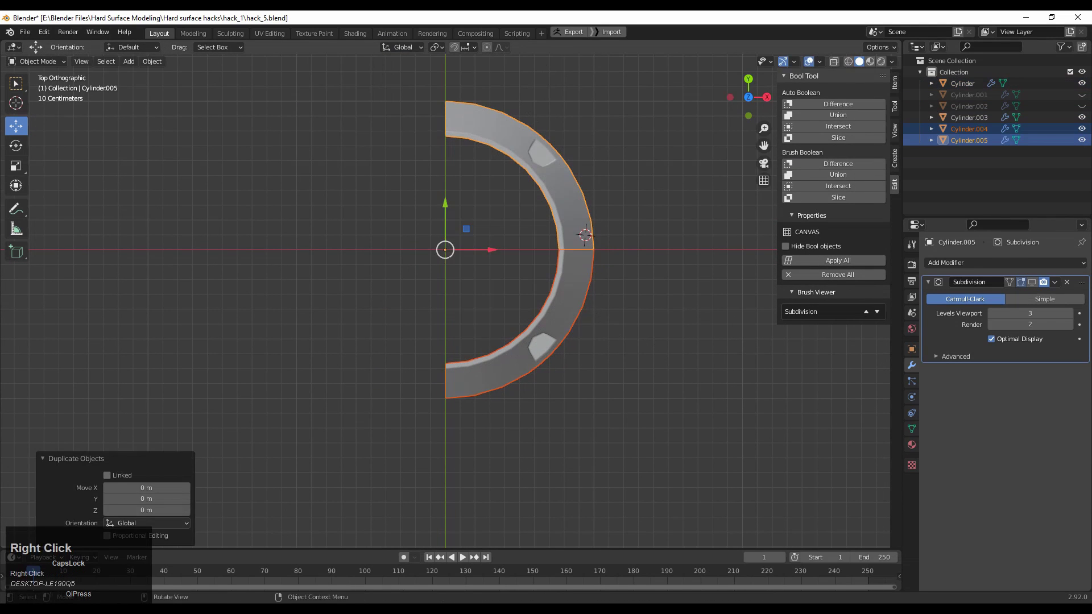
key("r")
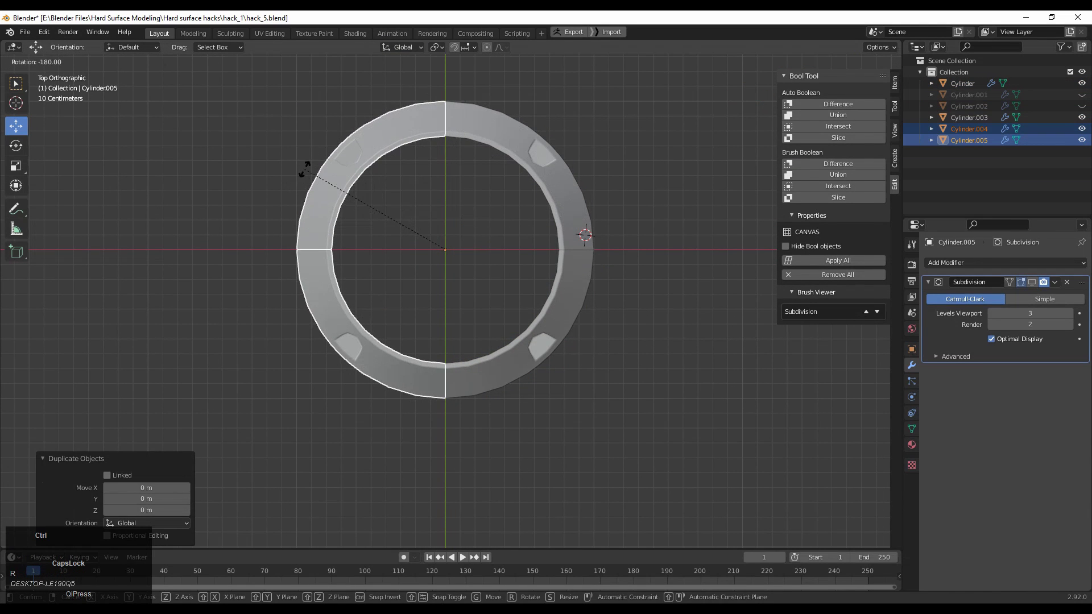
left_click(304, 169)
Step: Select all four ring quarters and join them into one object
left_click_drag(555, 95, 263, 415)
right_click(387, 191)
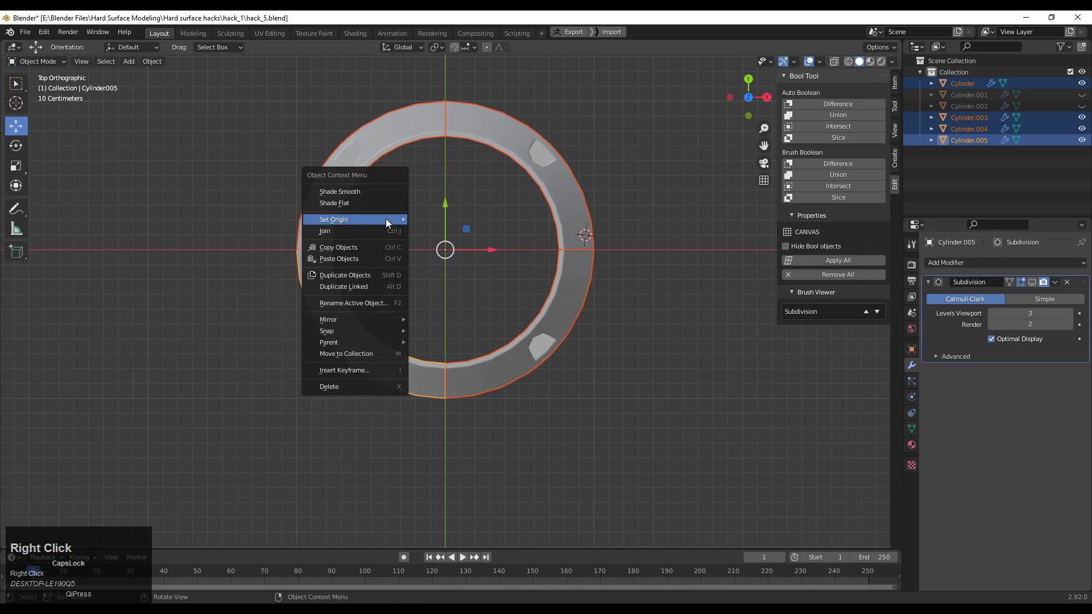
left_click(325, 231)
Step: Select the whole joined mesh in Edit Mode, merge its overlapping seam vertices and return to Object Mode
middle_click_drag(472, 268, 520, 255)
key("Tab")
middle_click_drag(589, 302, 544, 281)
key("a")
middle_click_drag(619, 253, 559, 256, "shift")
key("n")
key("m")
left_click(571, 223)
middle_click_drag(559, 256, 691, 210, "shift")
middle_click_drag(507, 251, 654, 315, "shift")
key("Tab")
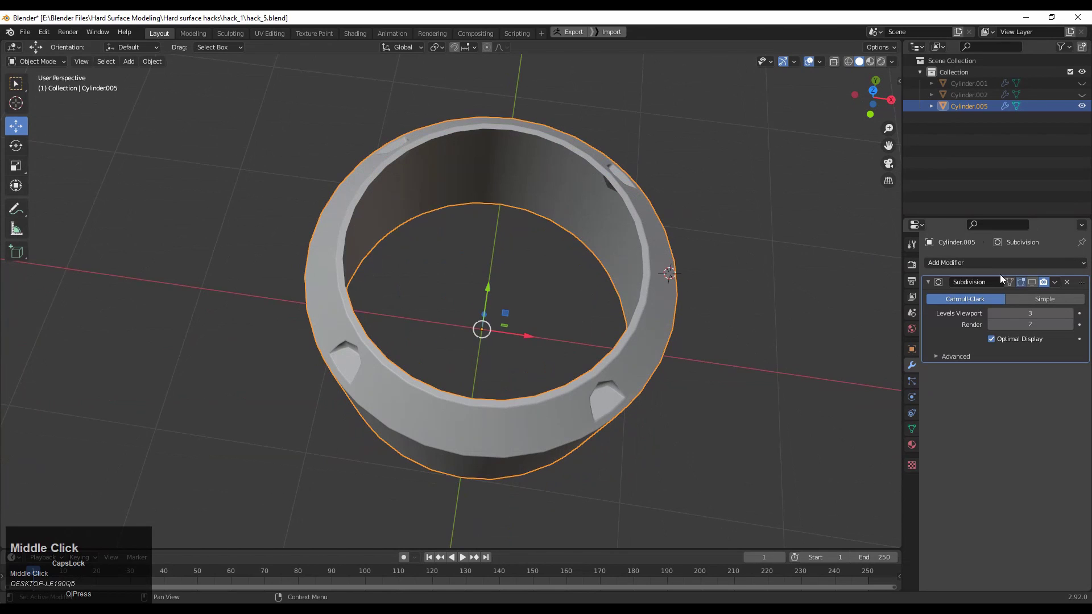
Step: Turn on the Subdivision modifier's viewport display for the joined ring and deselect the ring to inspect its smoothed surface
left_click(1032, 282)
left_click(789, 343)
middle_click_drag(788, 342, 749, 119)
Step: Enable the Wireframe viewport overlay to show the ring's edge flow around the notches
left_click(820, 63)
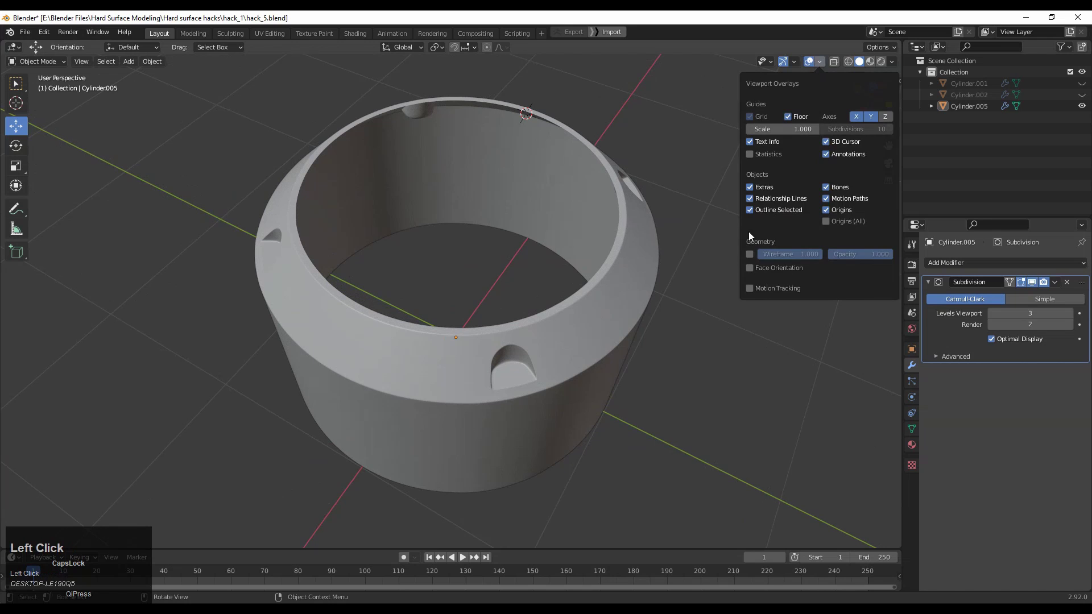
left_click(820, 61)
left_click(749, 255)
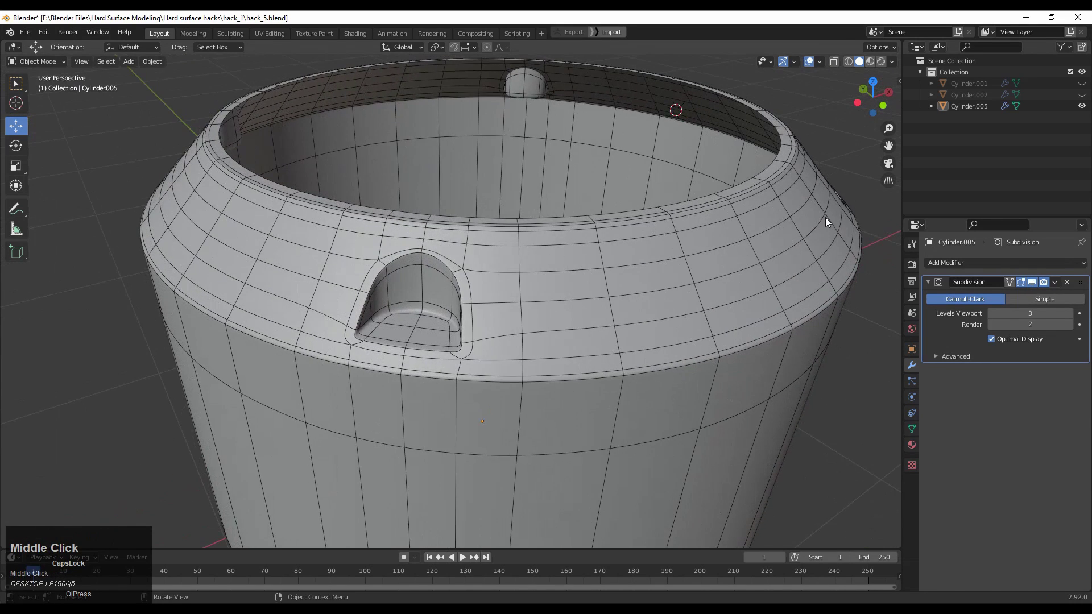